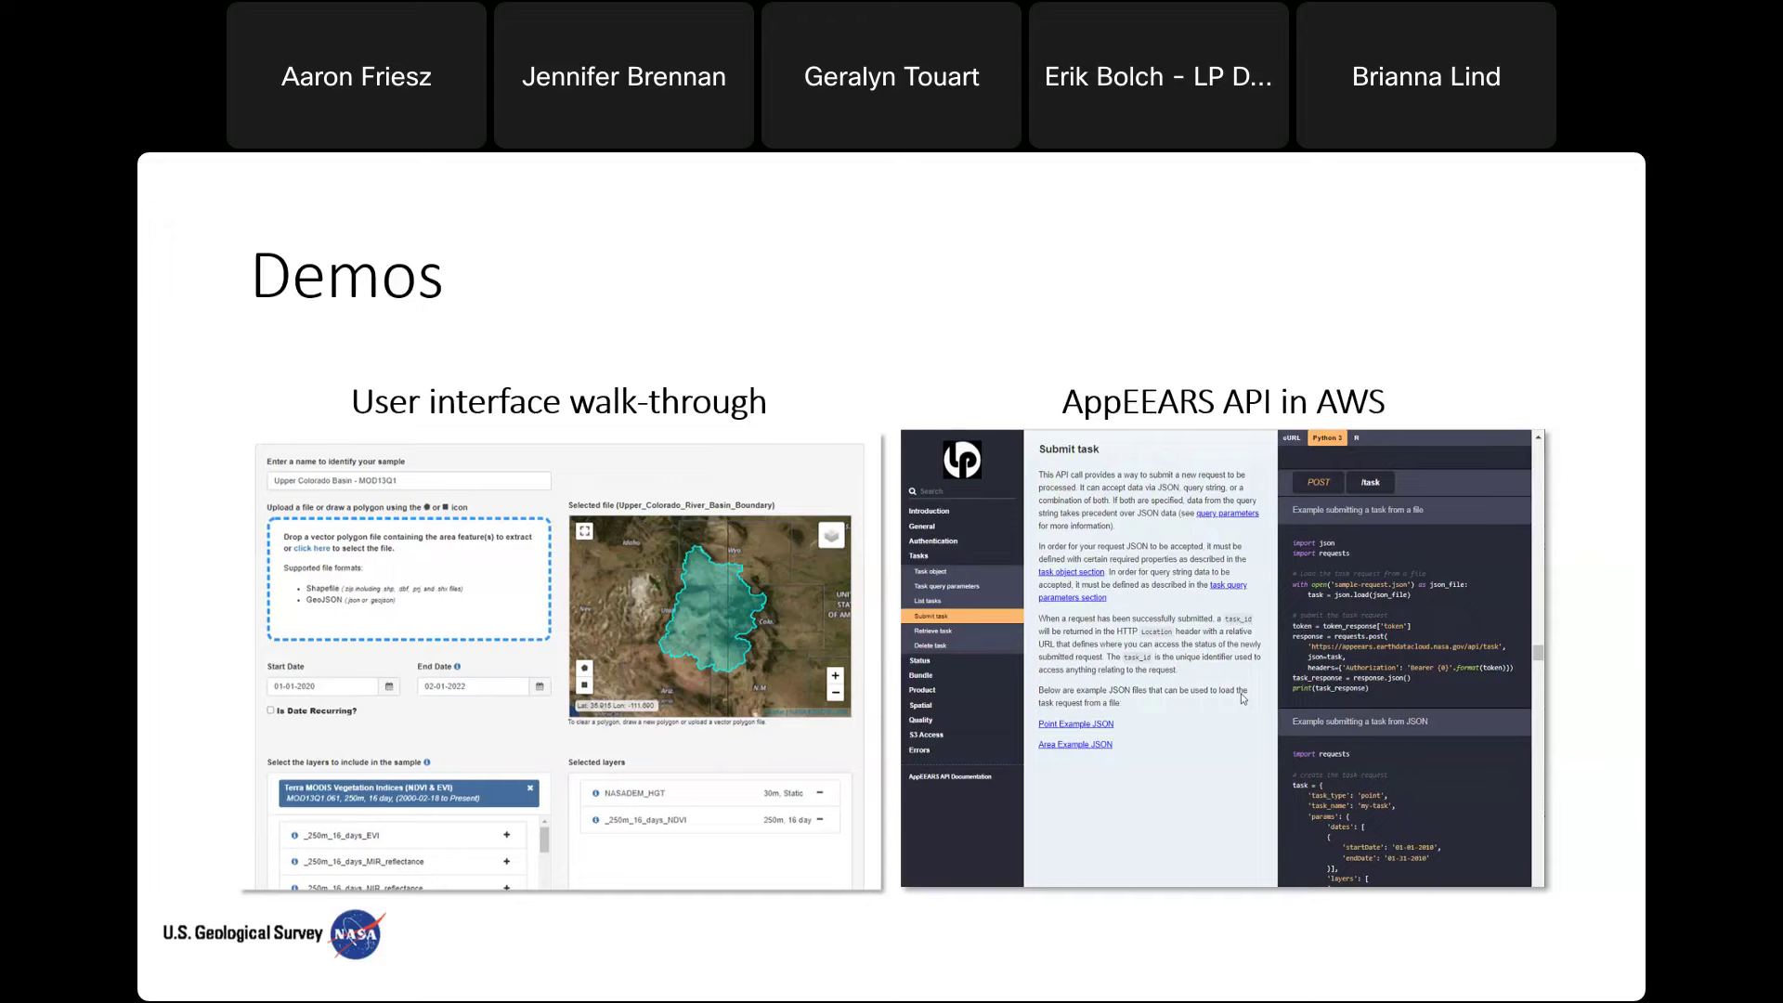
- Switch to the AppEEARS site in the browser and sign in with the Earthdata Login account
{"action": "key", "text": "alt+Tab"}
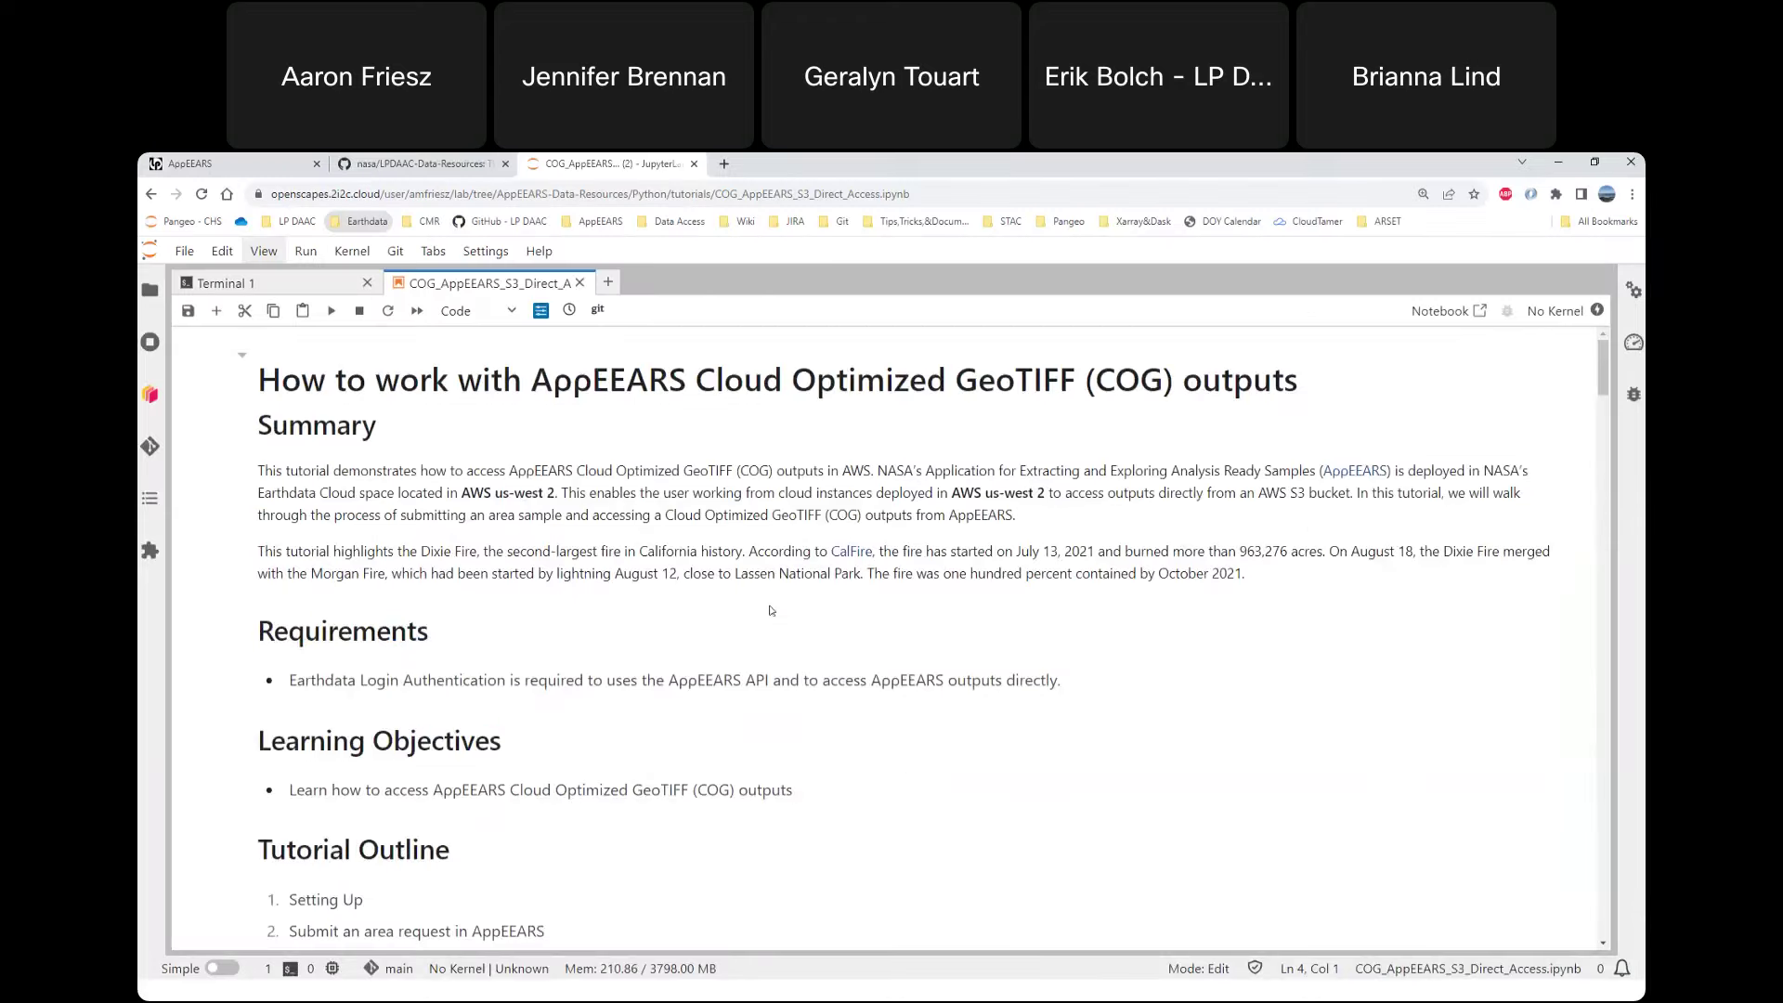
{"action": "left_click", "coordinate": [190, 163]}
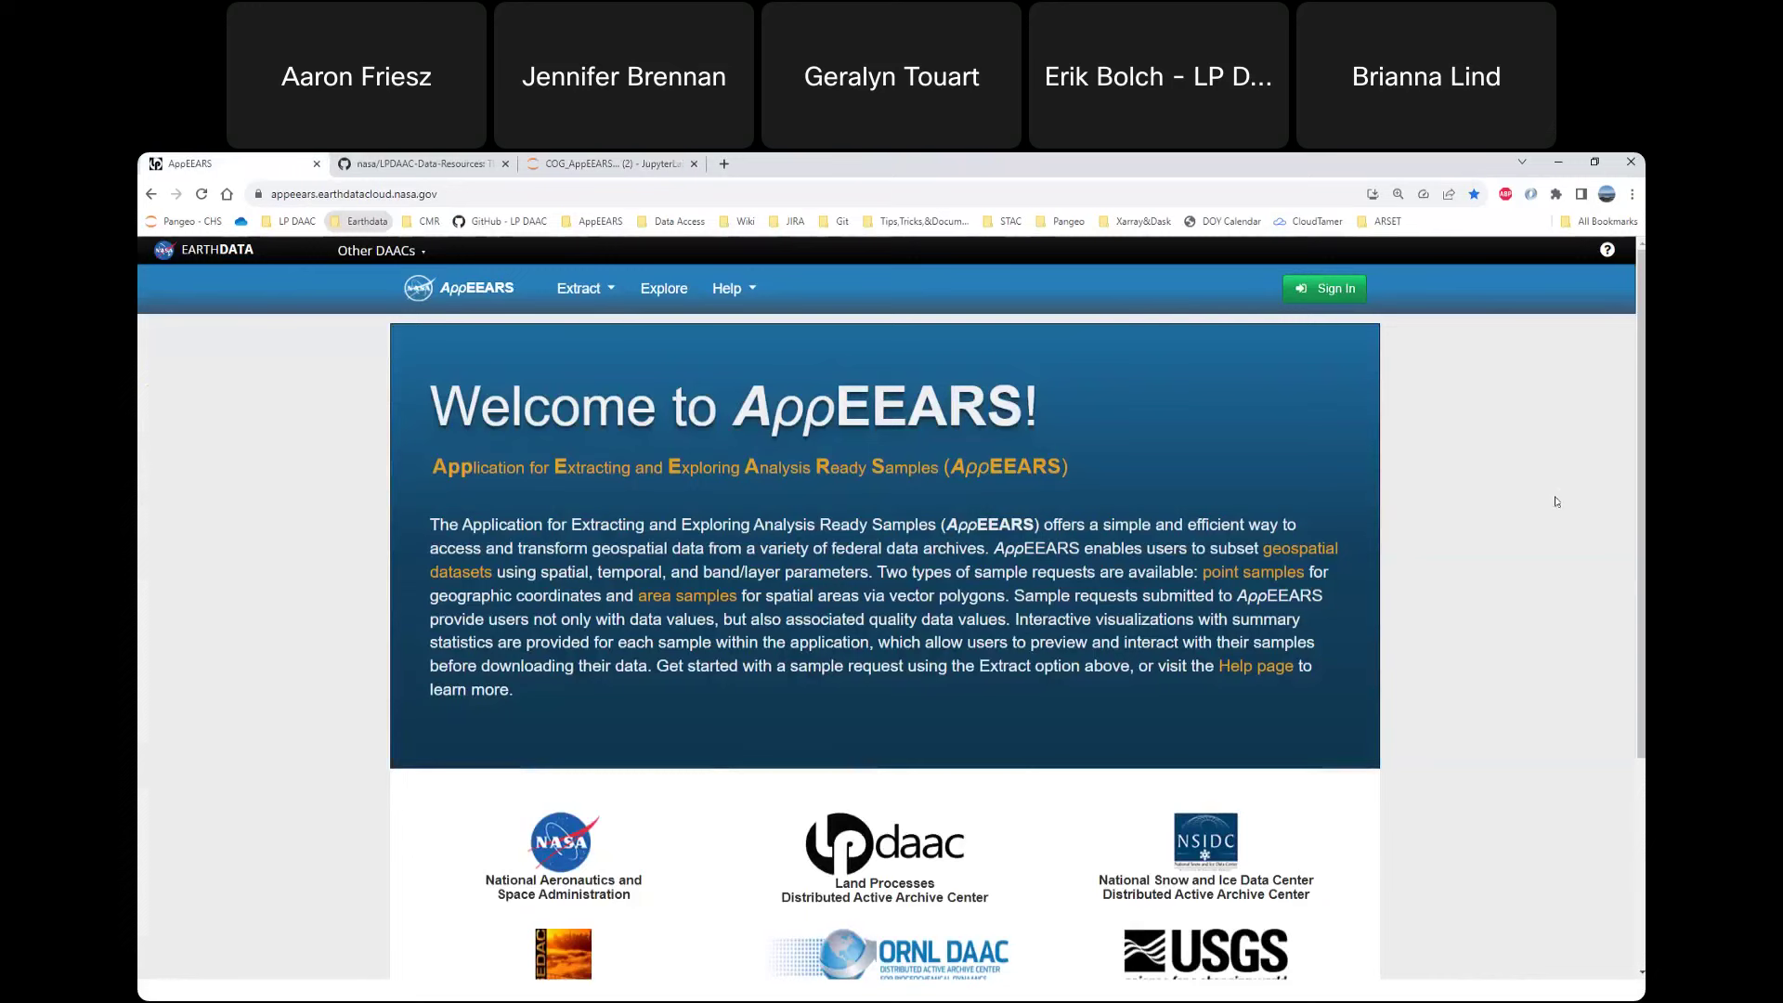
{"action": "left_click", "coordinate": [1326, 307]}
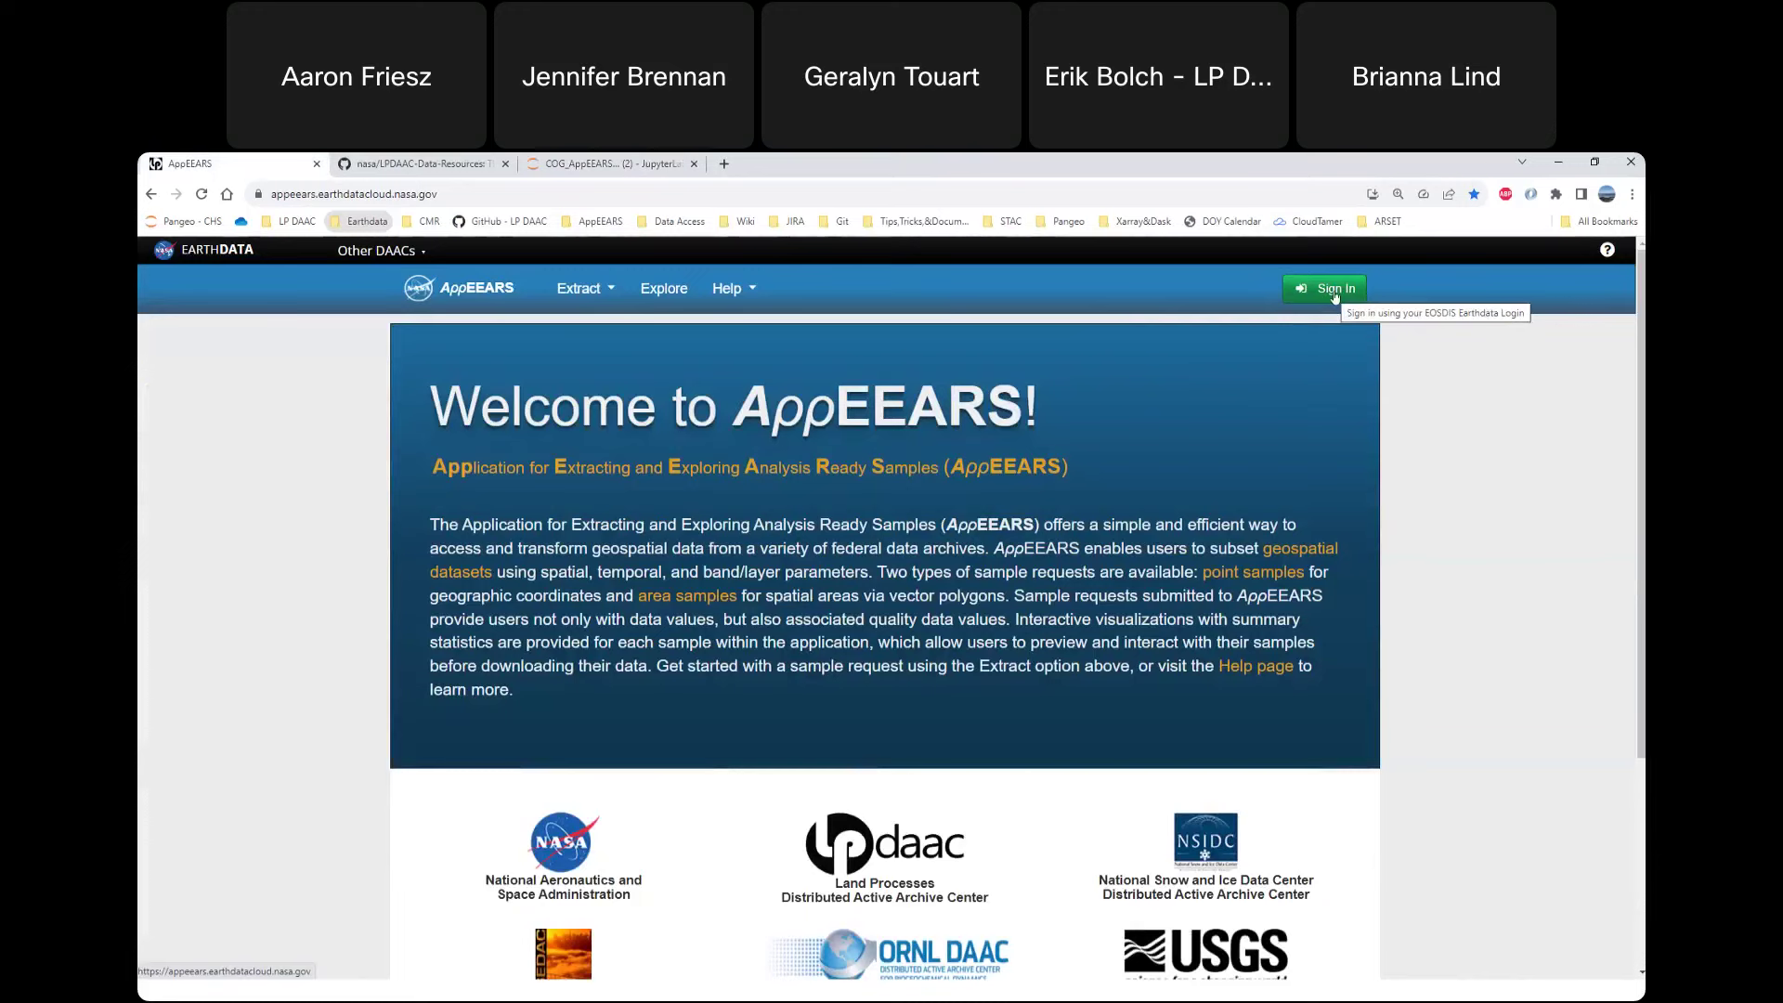
{"action": "left_click", "coordinate": [1335, 295]}
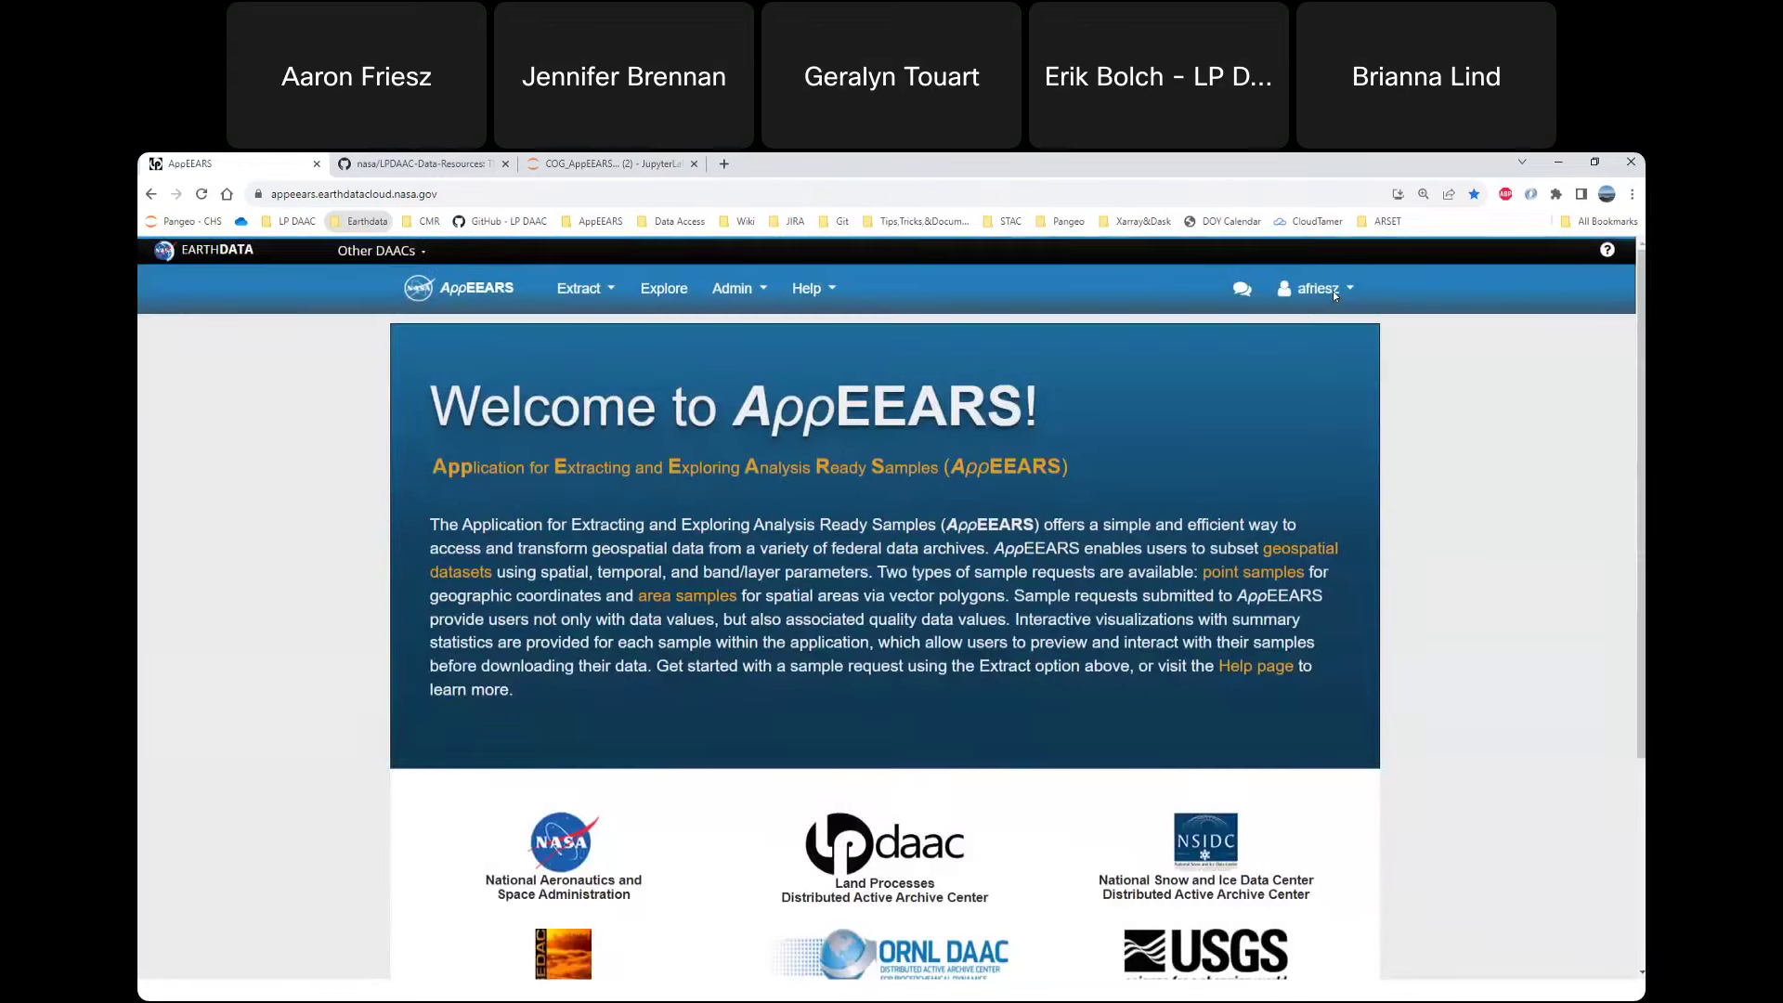
{"action": "left_click", "coordinate": [1334, 291]}
{"action": "left_click", "coordinate": [1317, 291]}
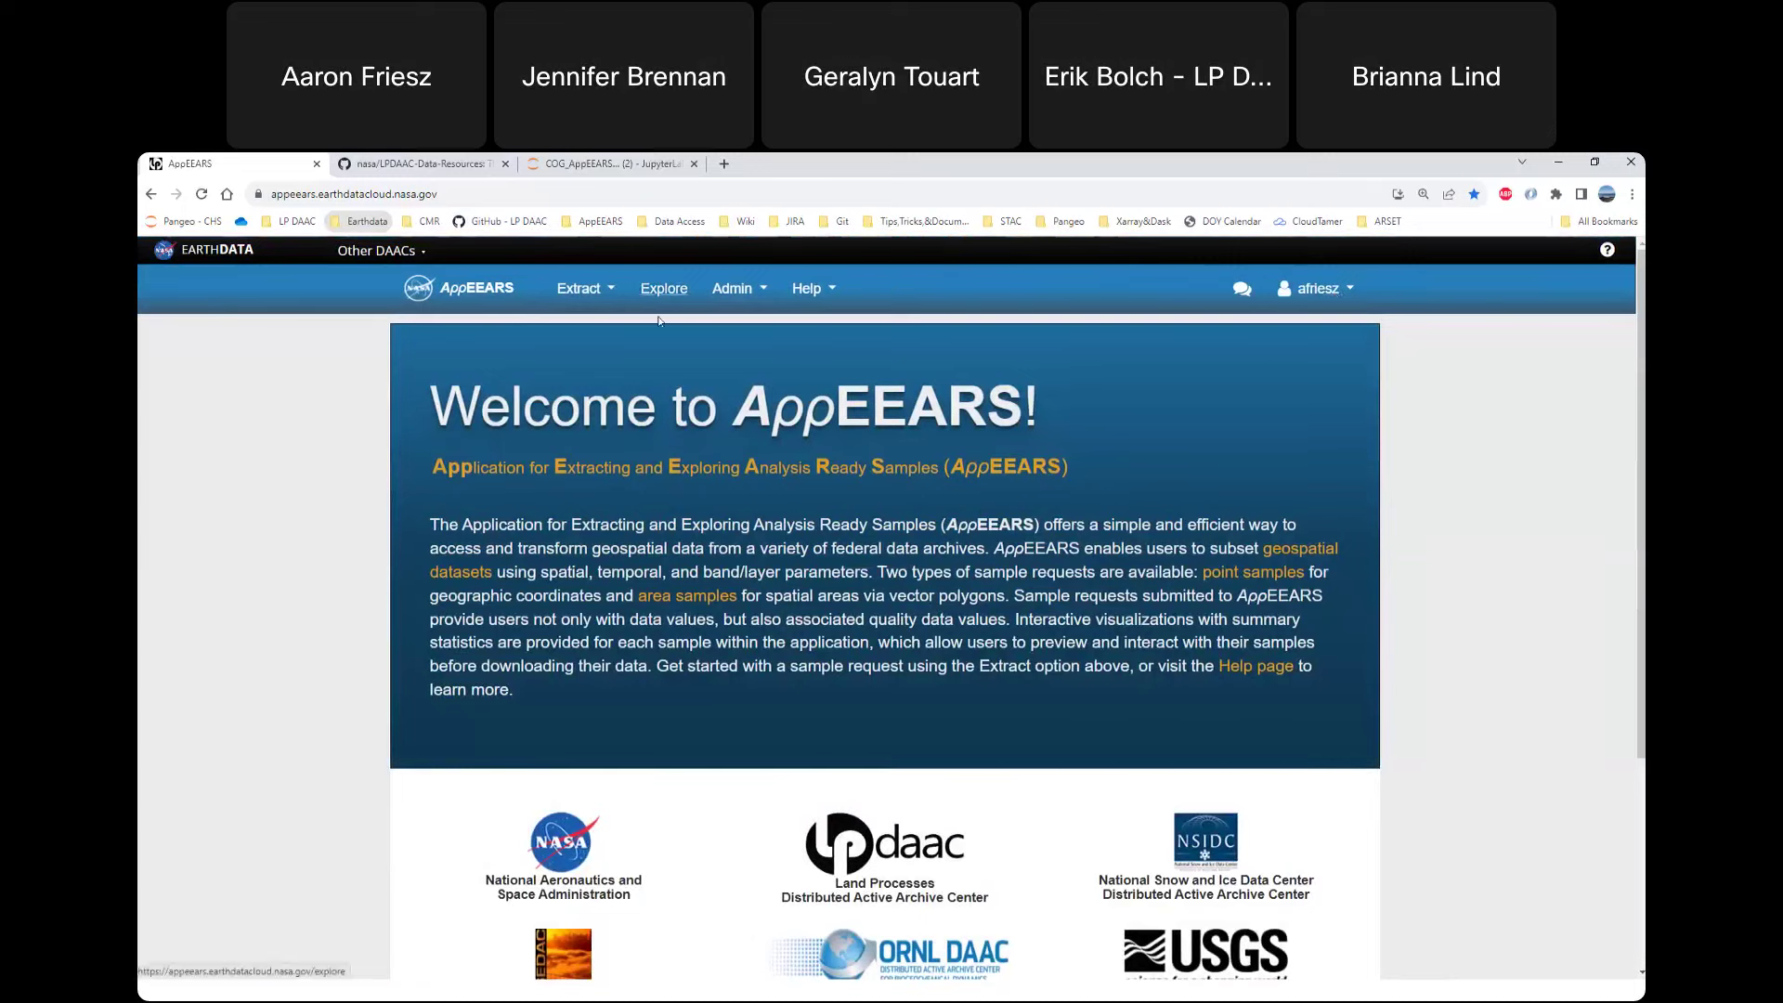
{"action": "left_click", "coordinate": [732, 289]}
{"action": "left_click", "coordinate": [956, 283]}
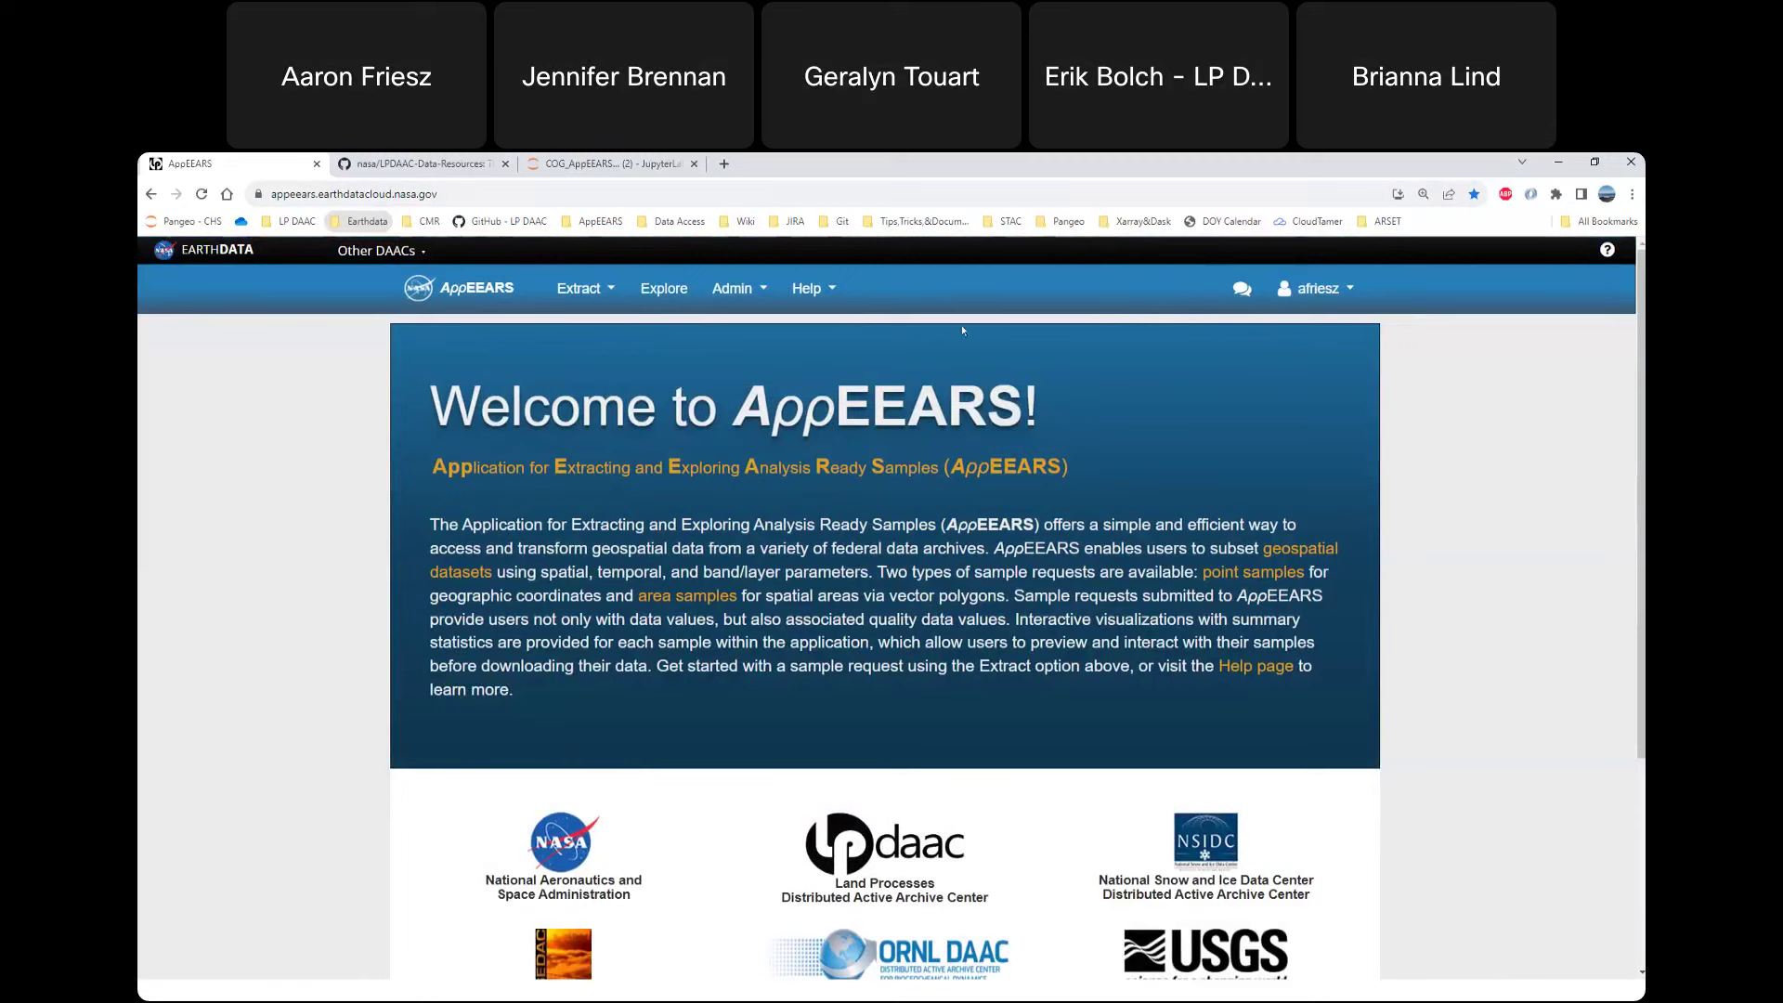
{"action": "left_click", "coordinate": [808, 289]}
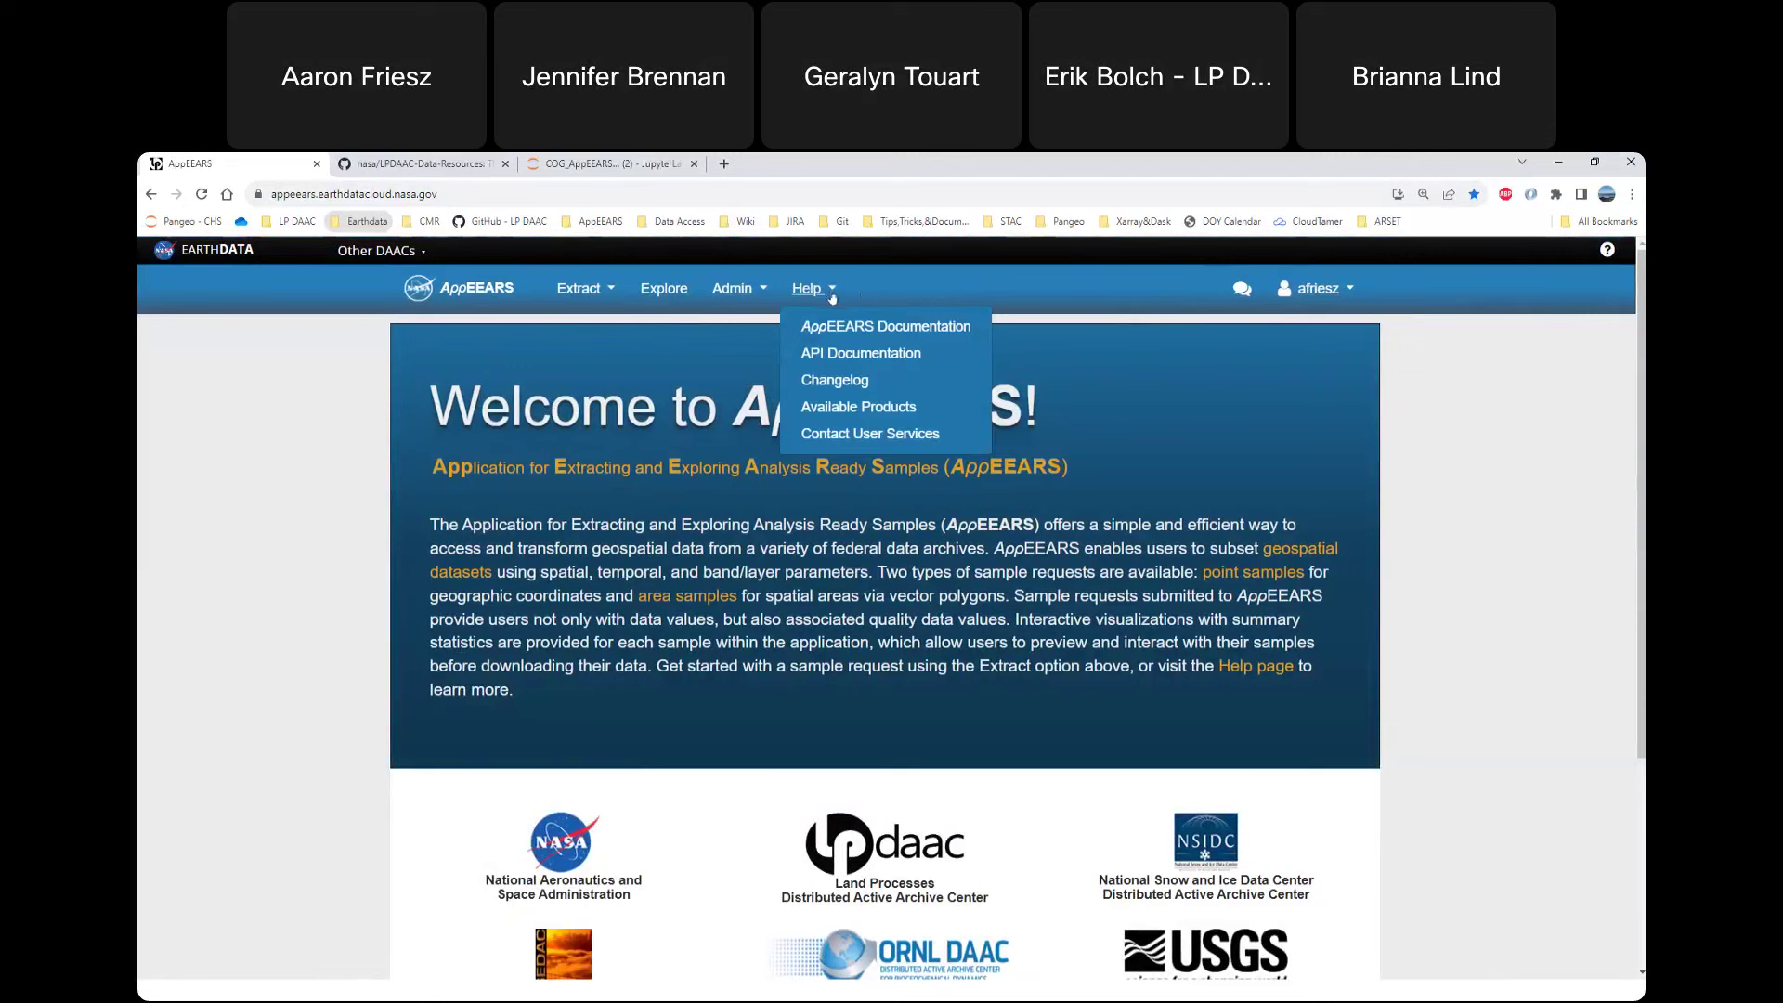
{"action": "left_click", "coordinate": [1240, 291]}
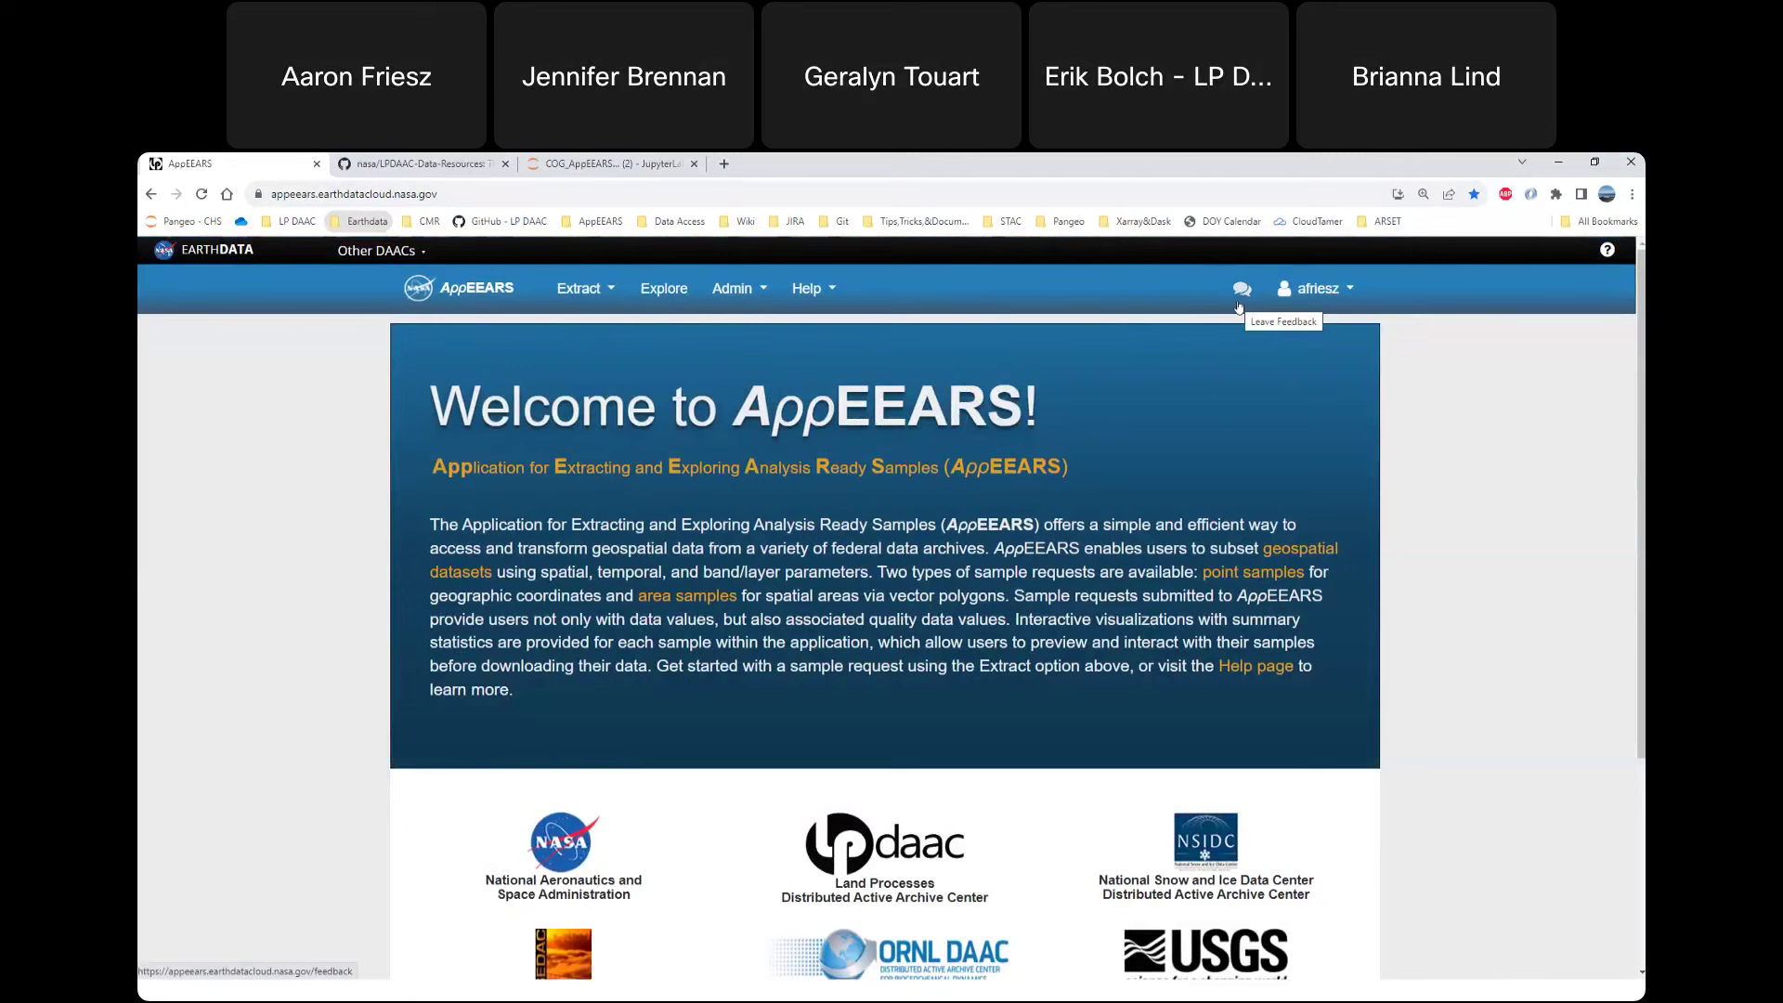
- View the AppEEARS documentation help page and open the API documentation
{"action": "left_click", "coordinate": [810, 289]}
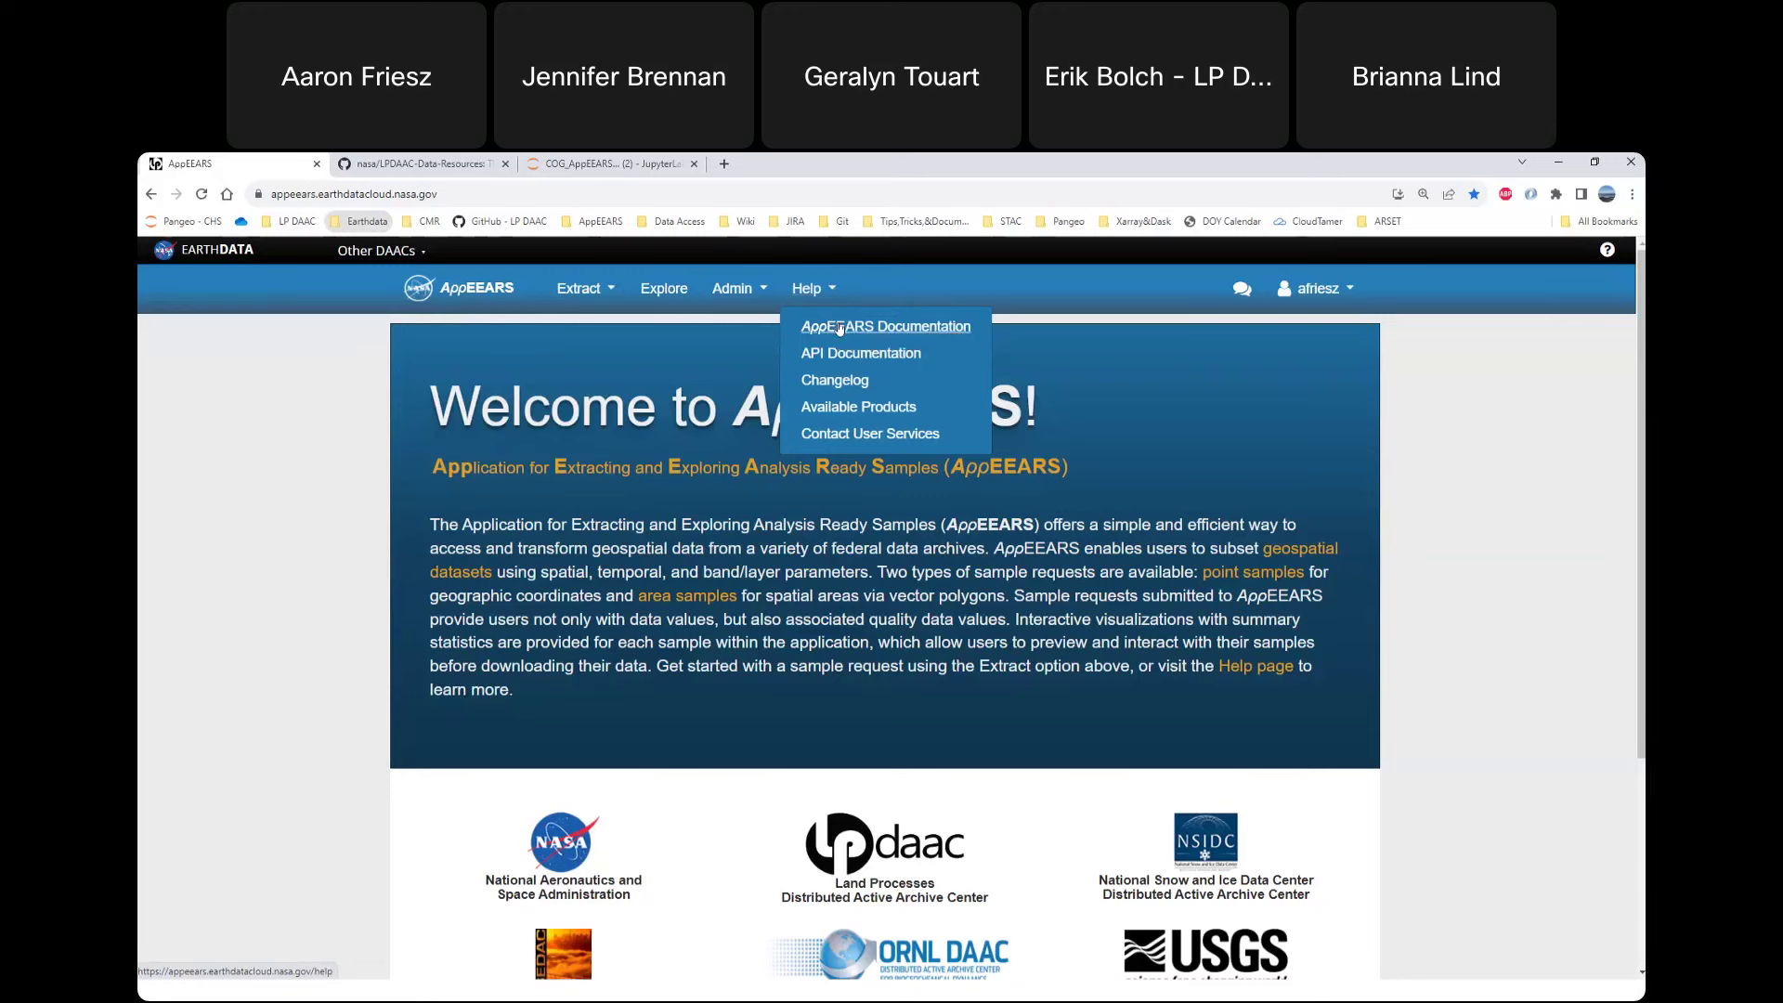
{"action": "left_click", "coordinate": [840, 328]}
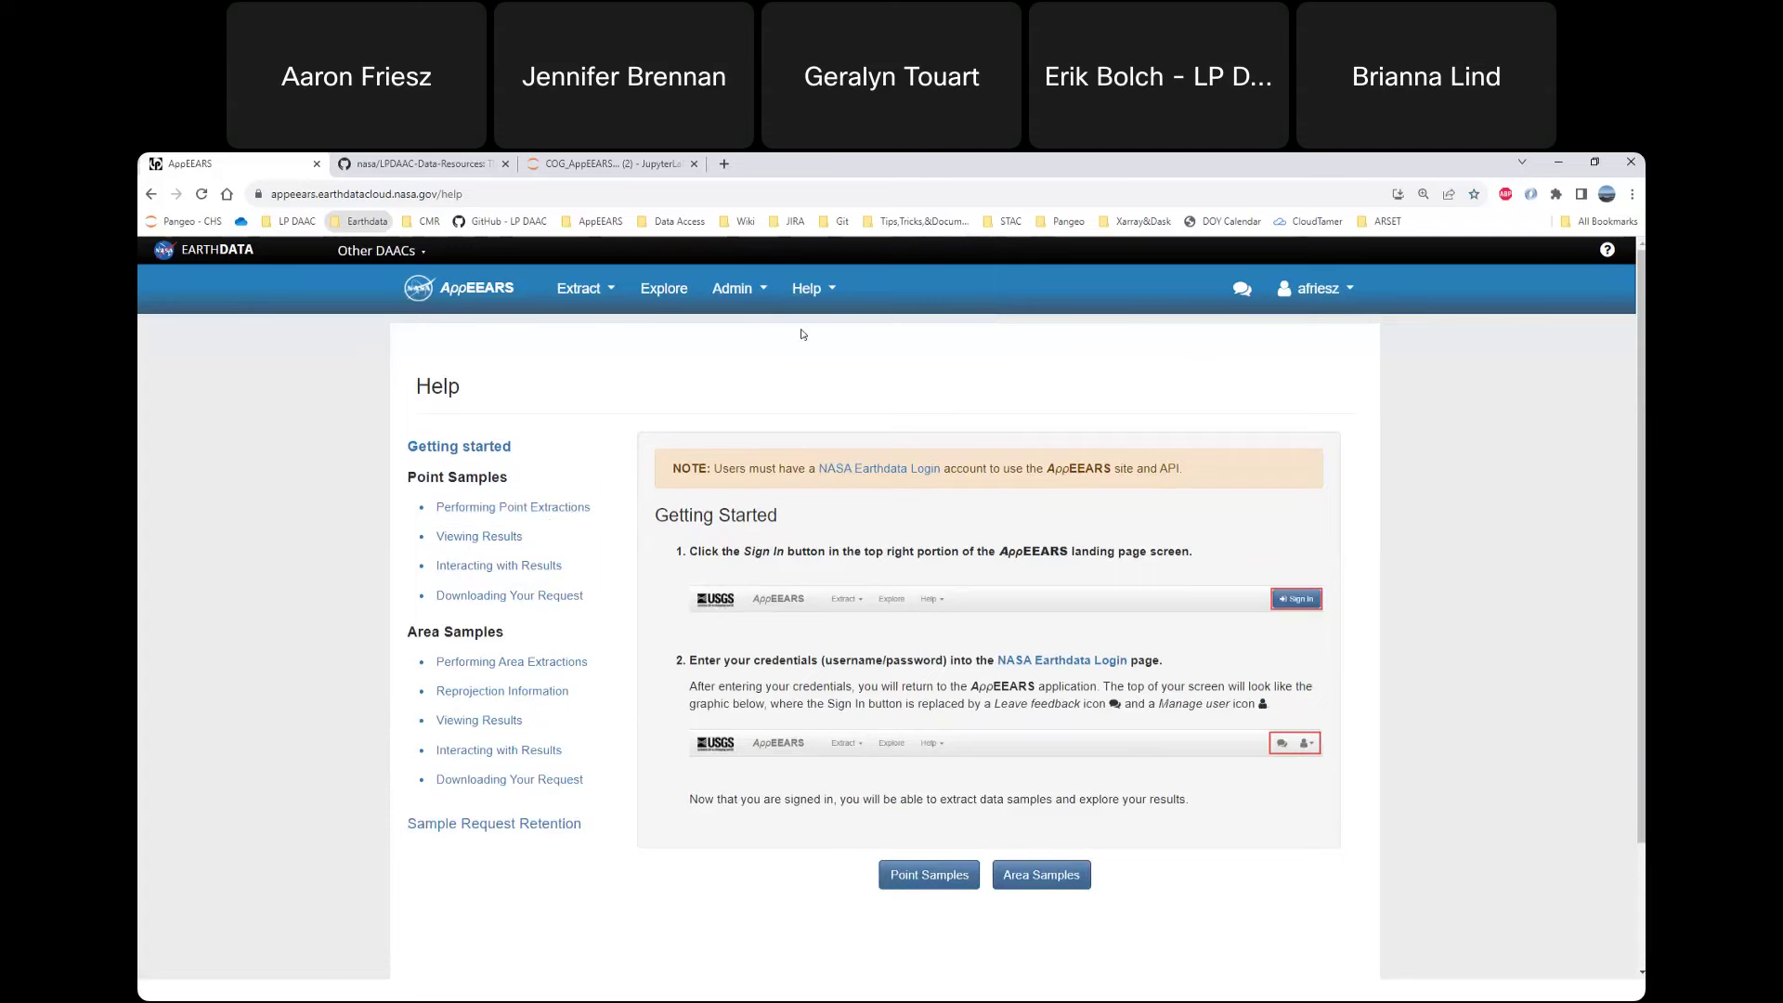
{"action": "left_click", "coordinate": [829, 310]}
{"action": "left_click", "coordinate": [825, 357]}
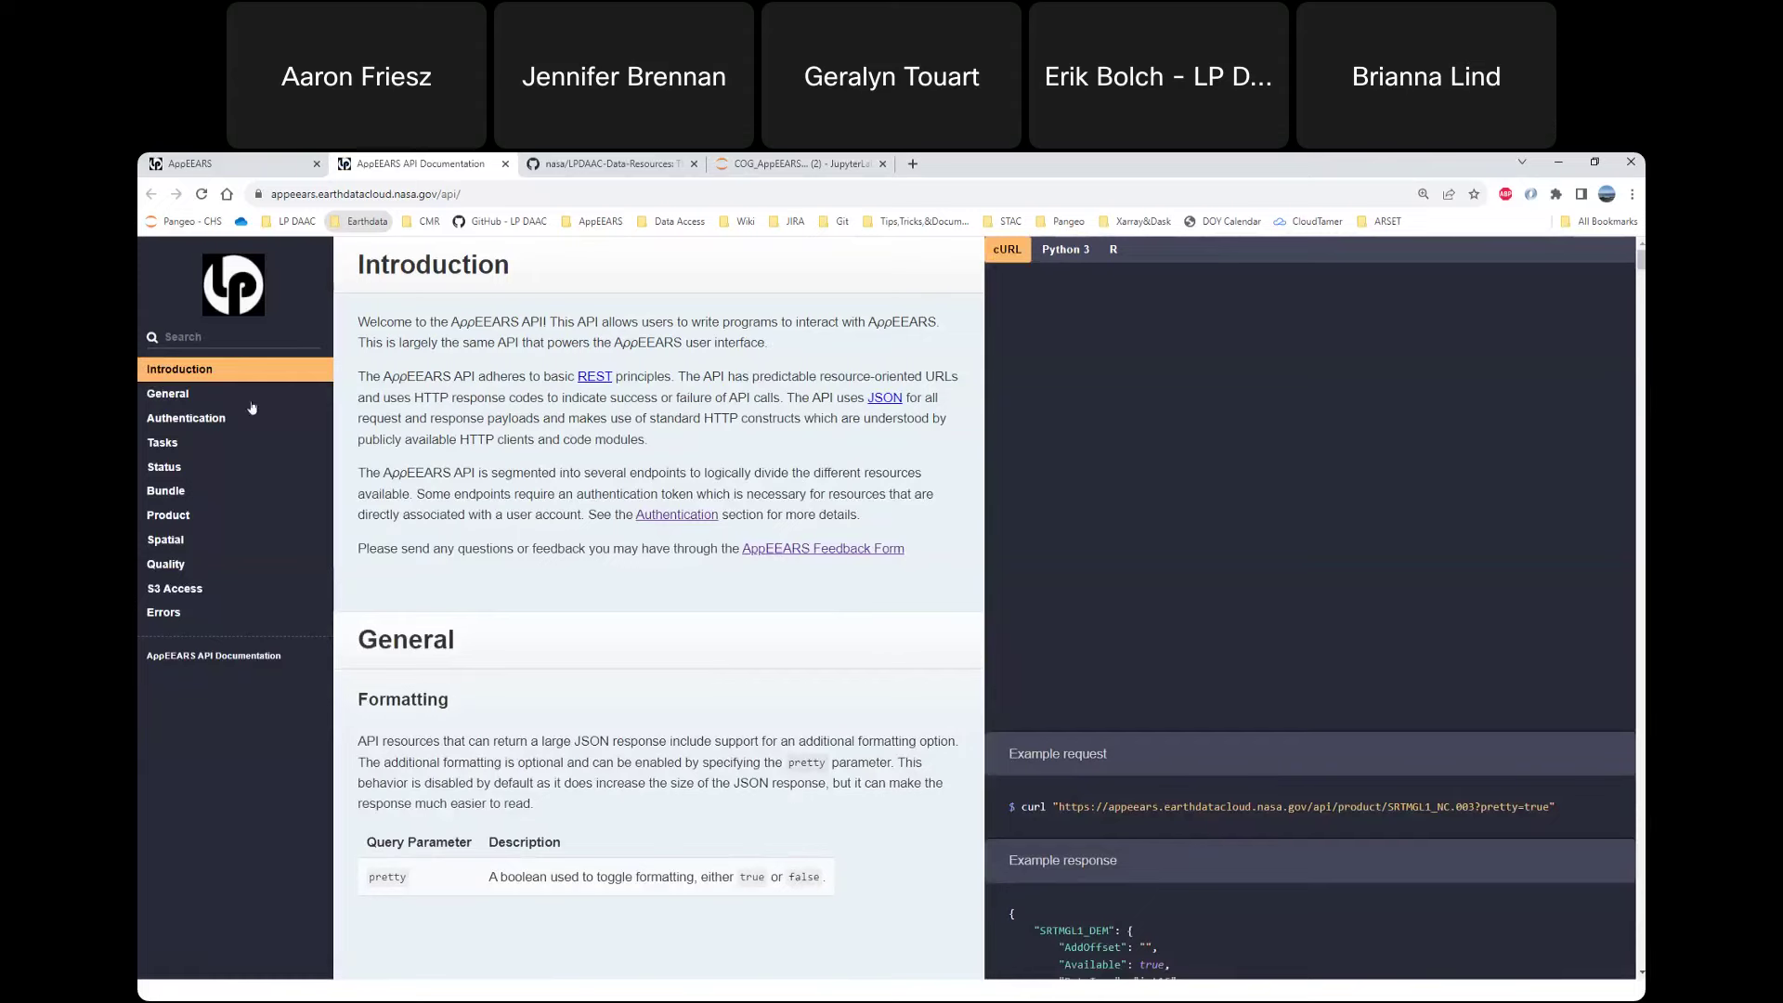
- Return to the AppEEARS help page and view the changelog of released versions
{"action": "left_click", "coordinate": [243, 166]}
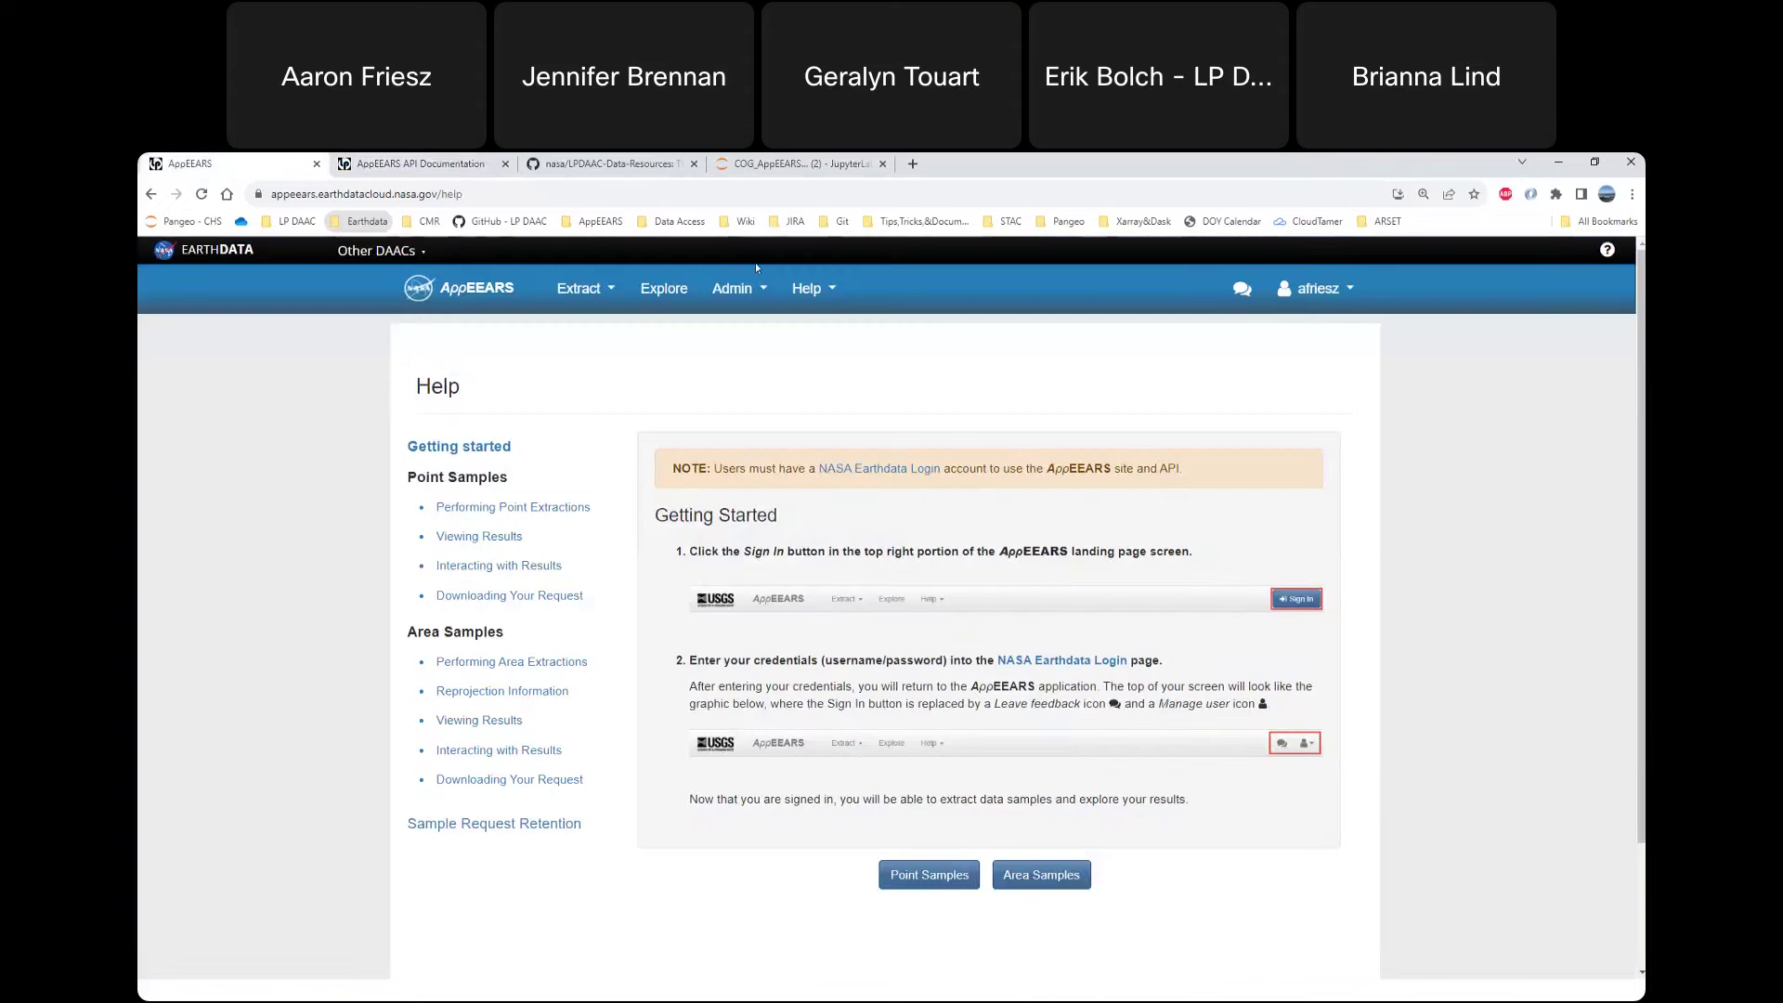
{"action": "left_click", "coordinate": [807, 288]}
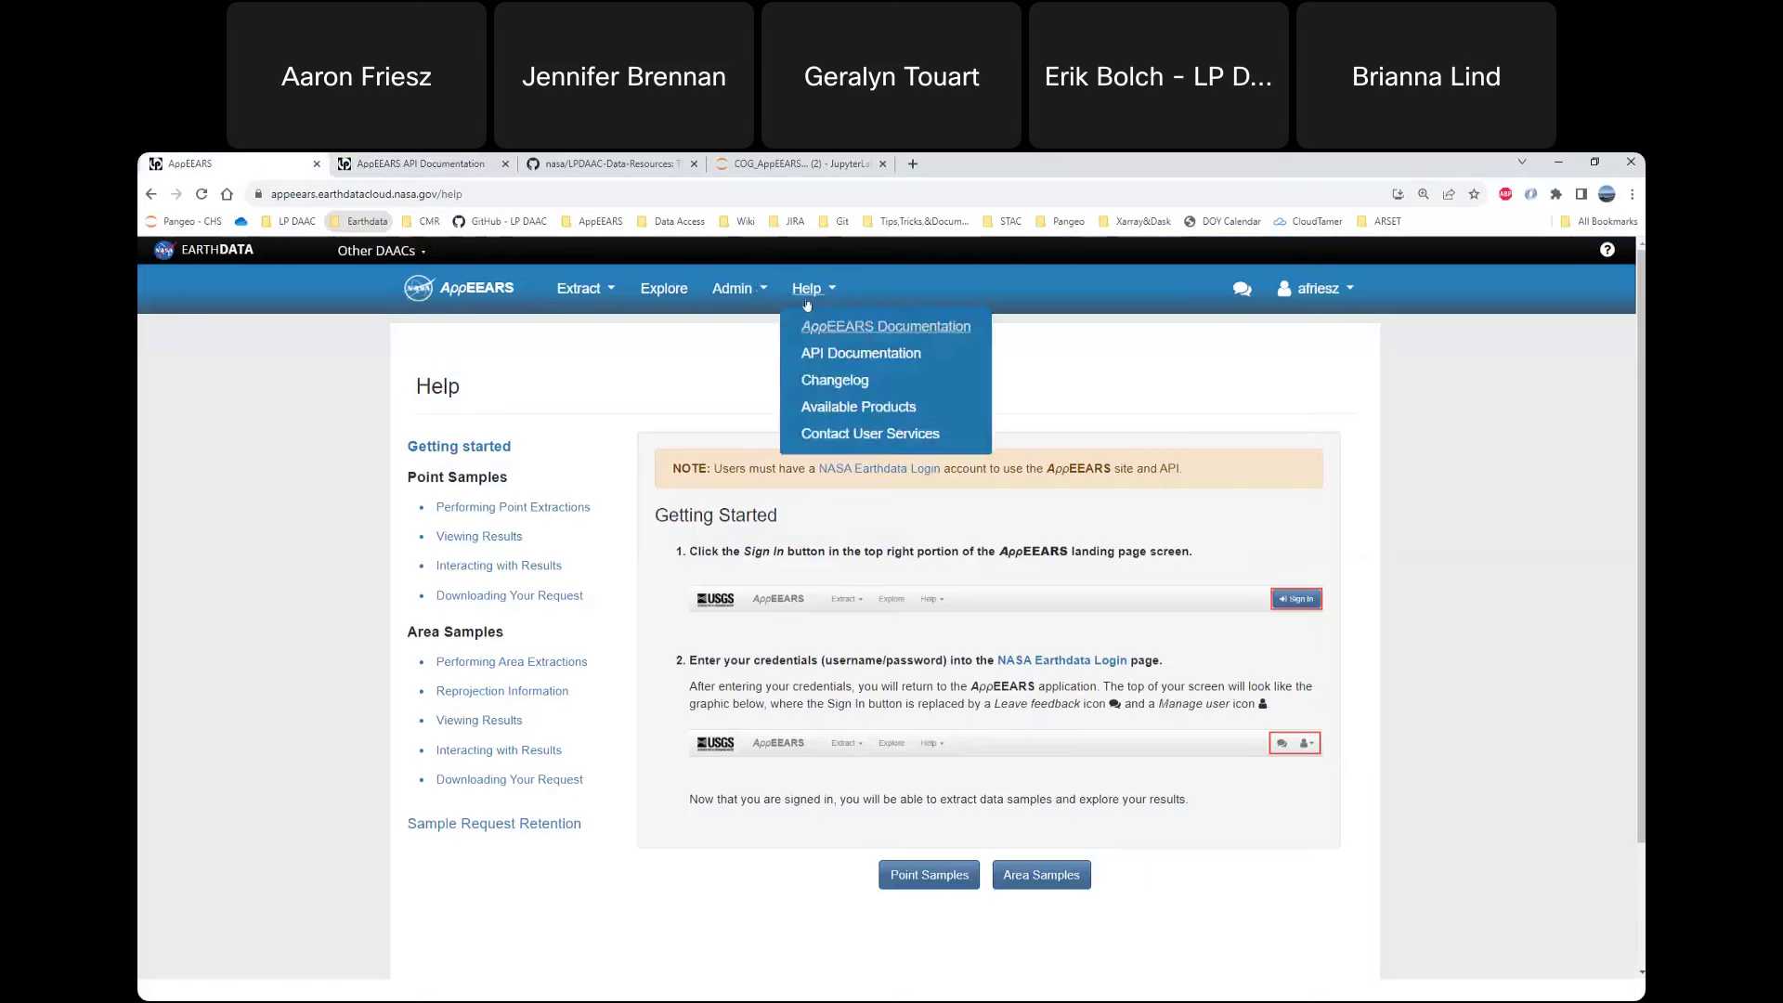
{"action": "left_click", "coordinate": [864, 381]}
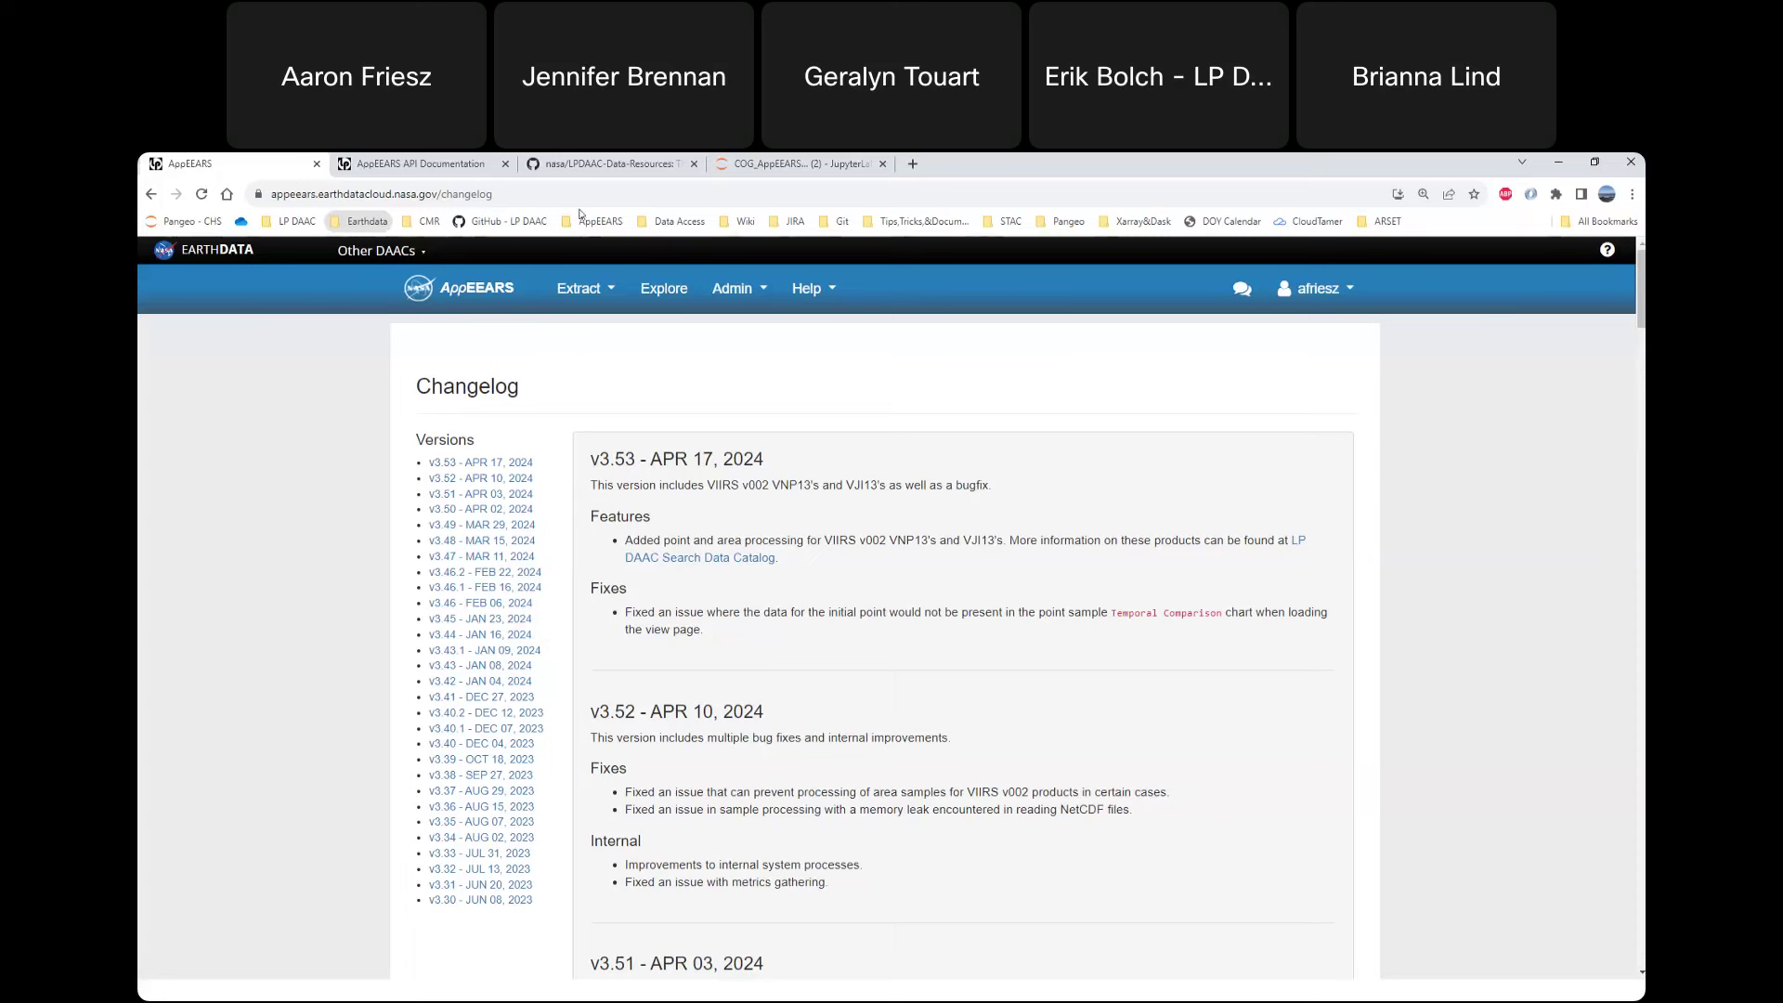
- View the available products and list the layers offered for the DAYMET dataset
{"action": "left_click", "coordinate": [804, 289]}
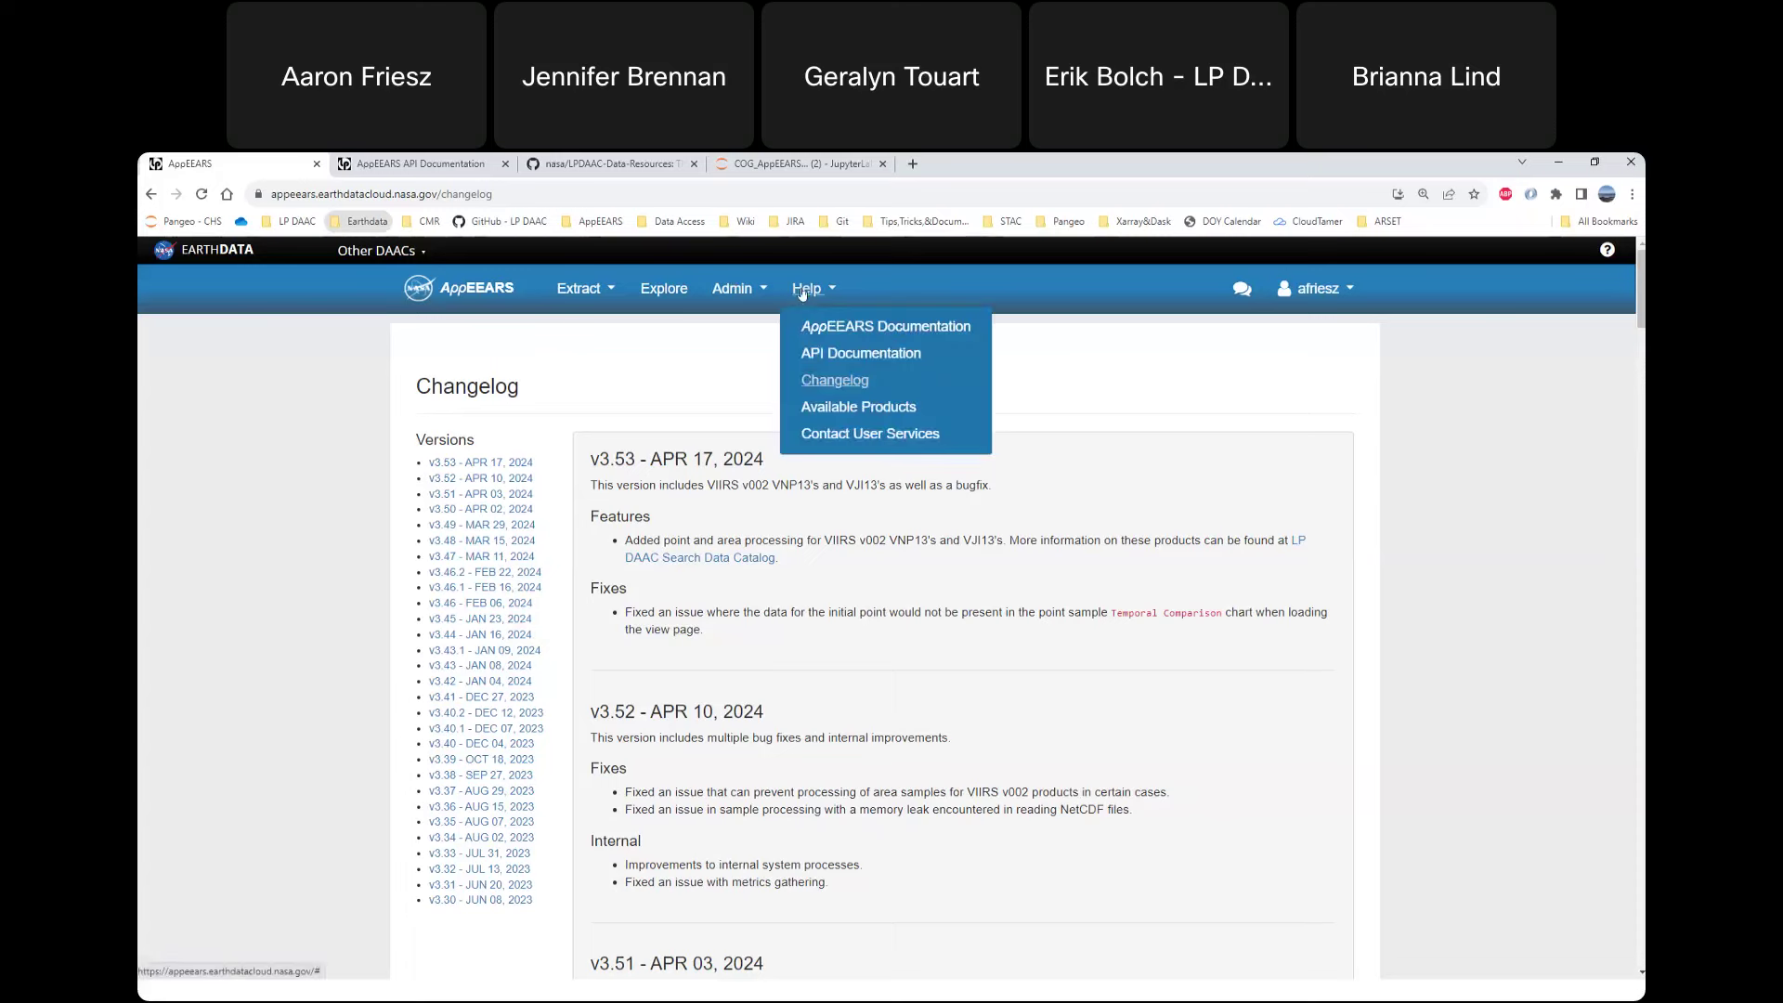
{"action": "left_click", "coordinate": [854, 411]}
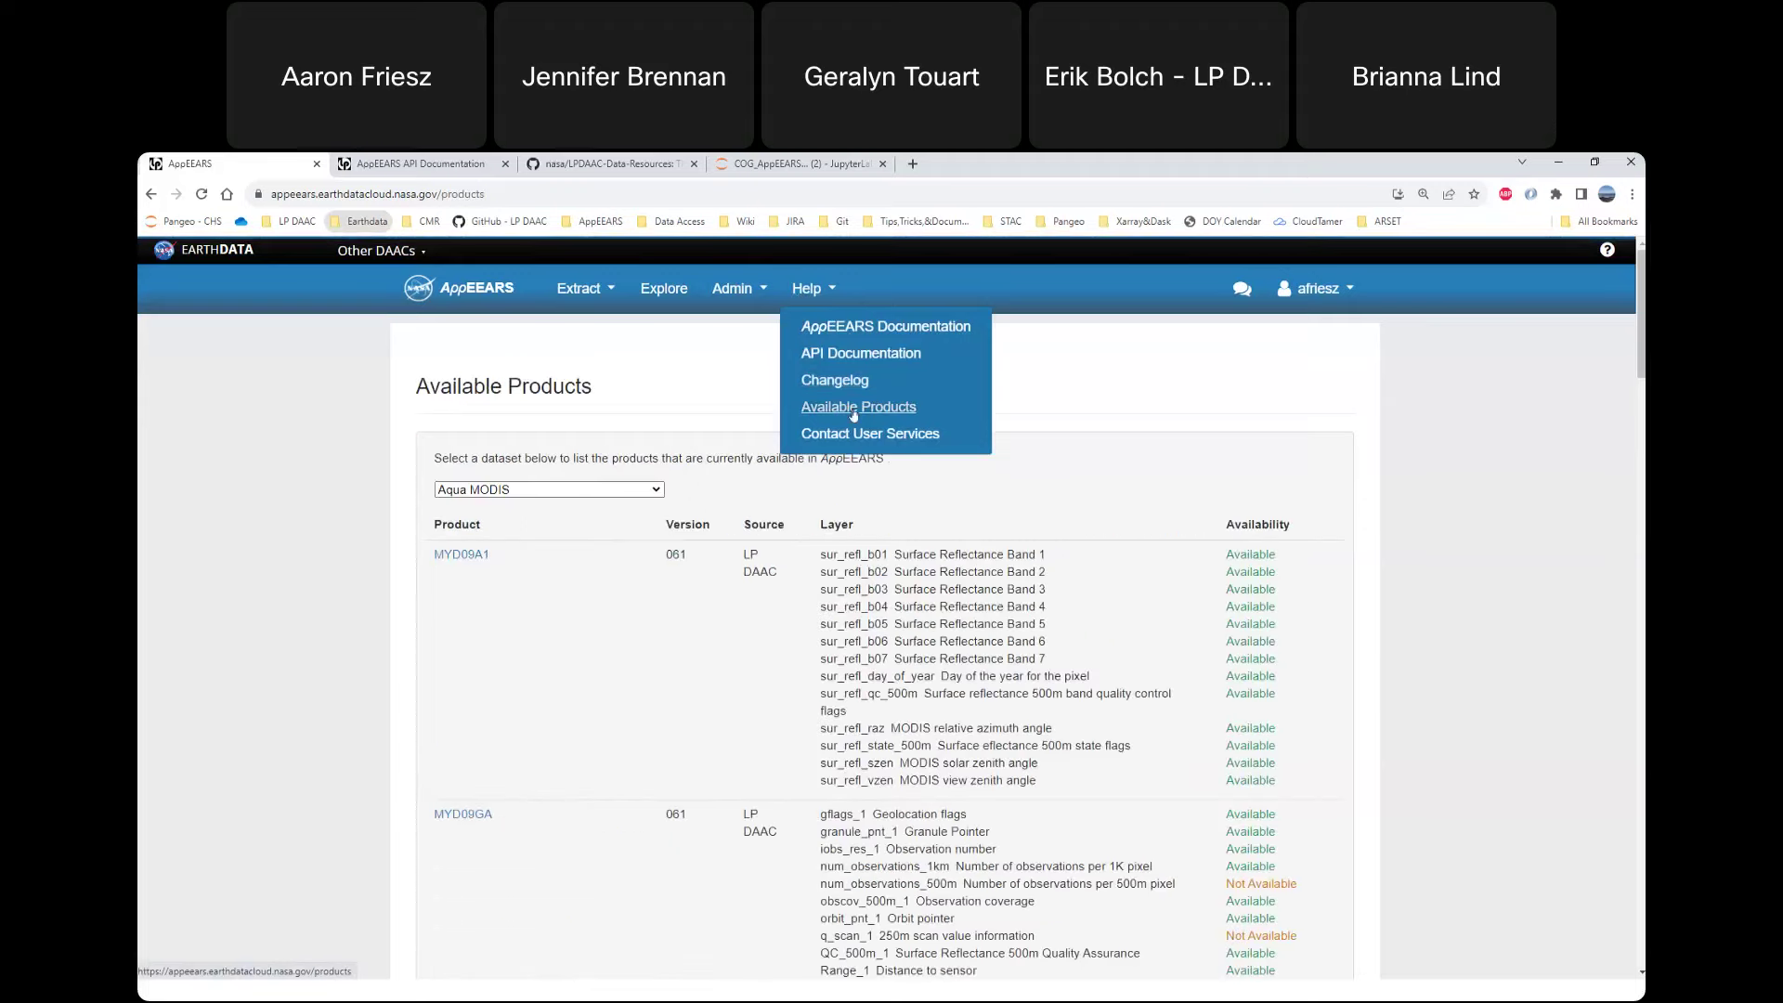
{"action": "scroll", "coordinate": [714, 514], "scroll_direction": "down", "scroll_amount": 2}
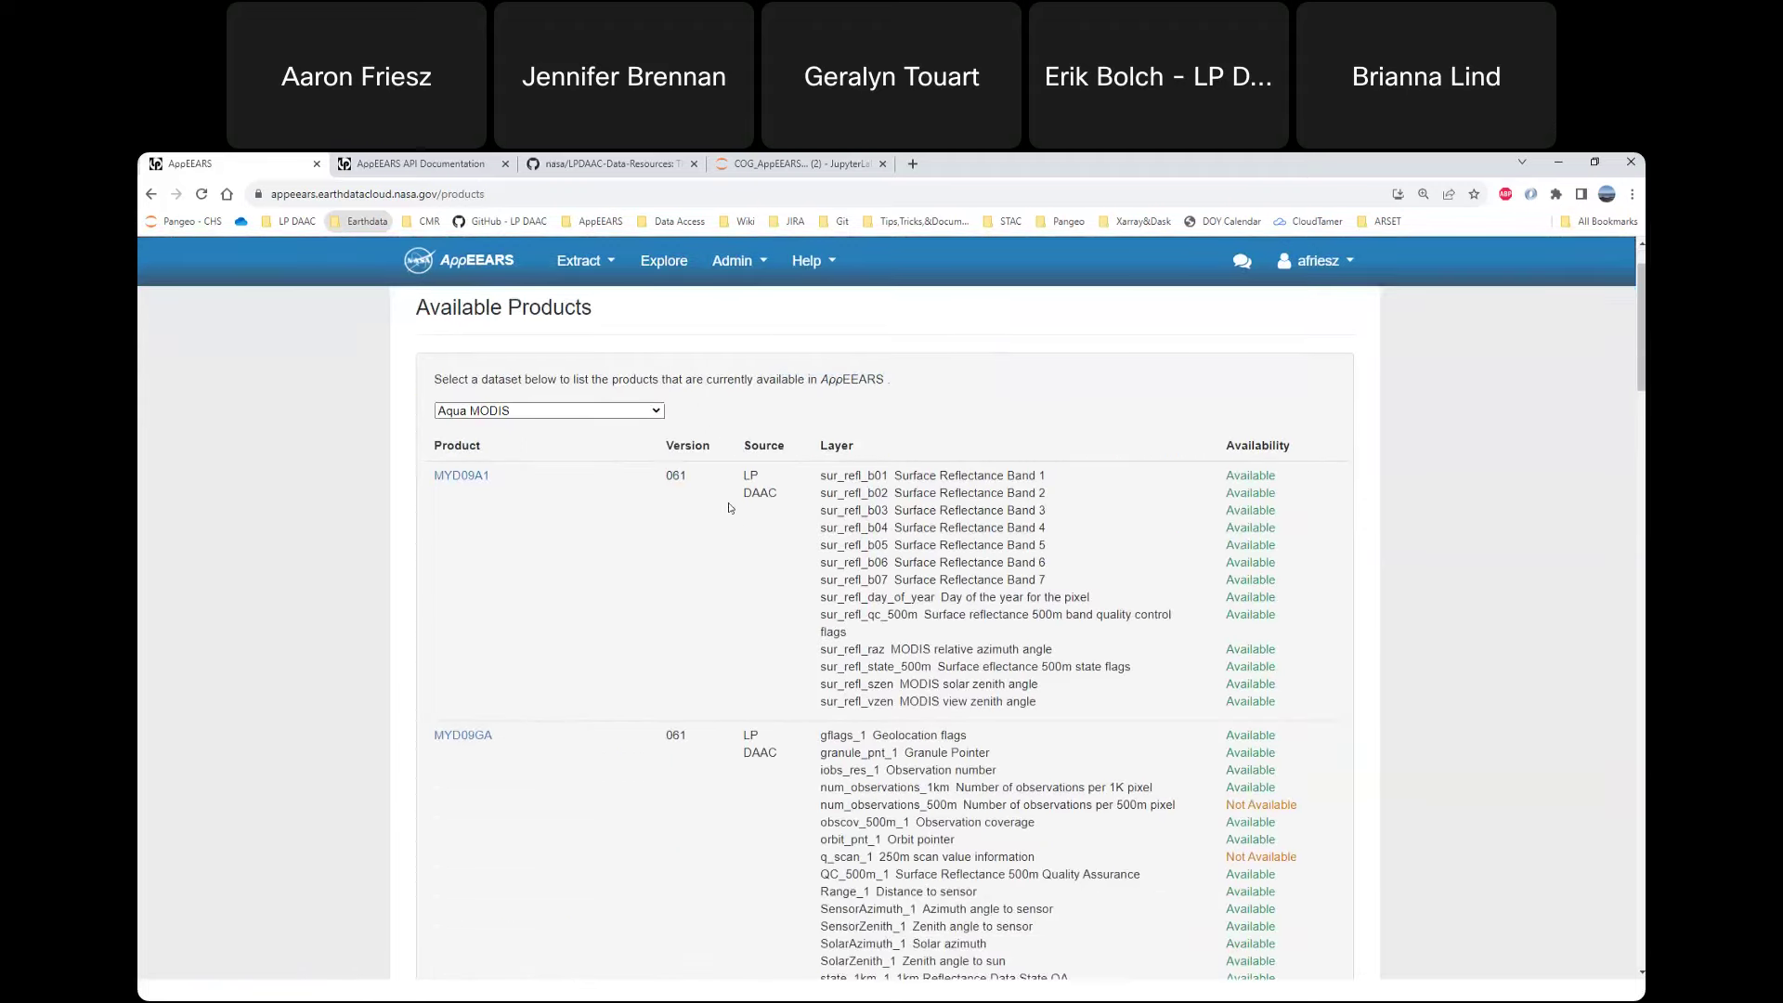
{"action": "left_click", "coordinate": [659, 332]}
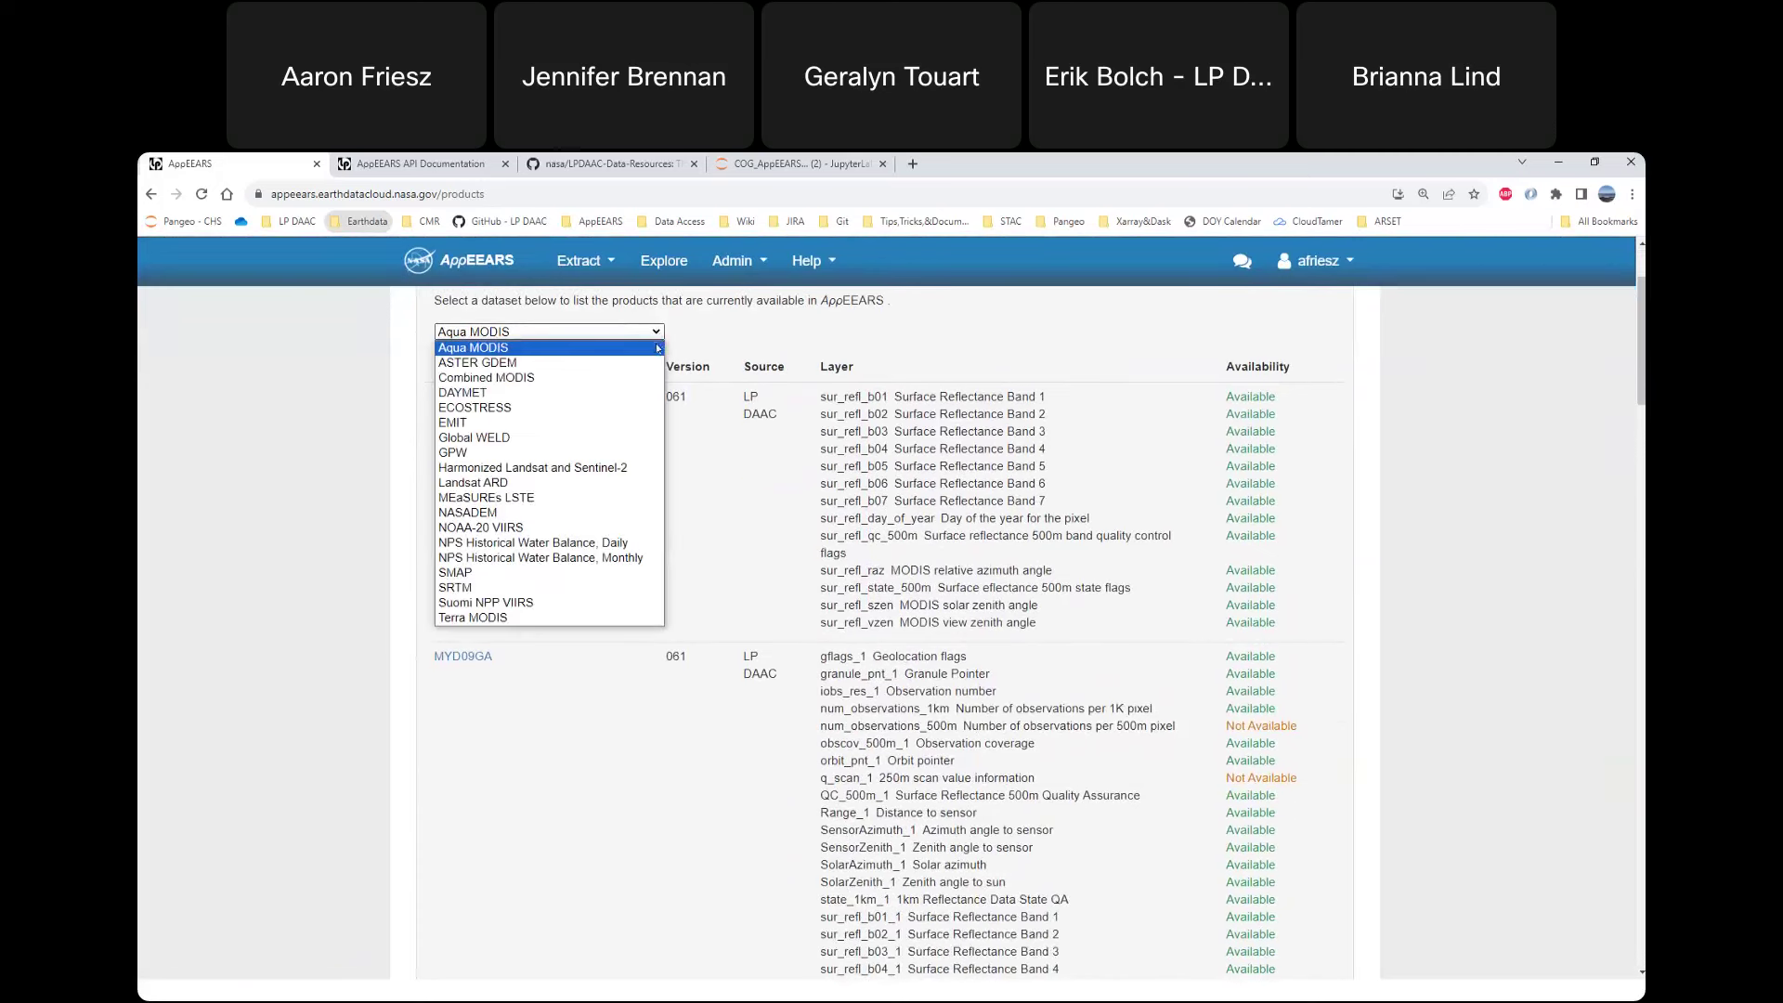
{"action": "left_click", "coordinate": [637, 398]}
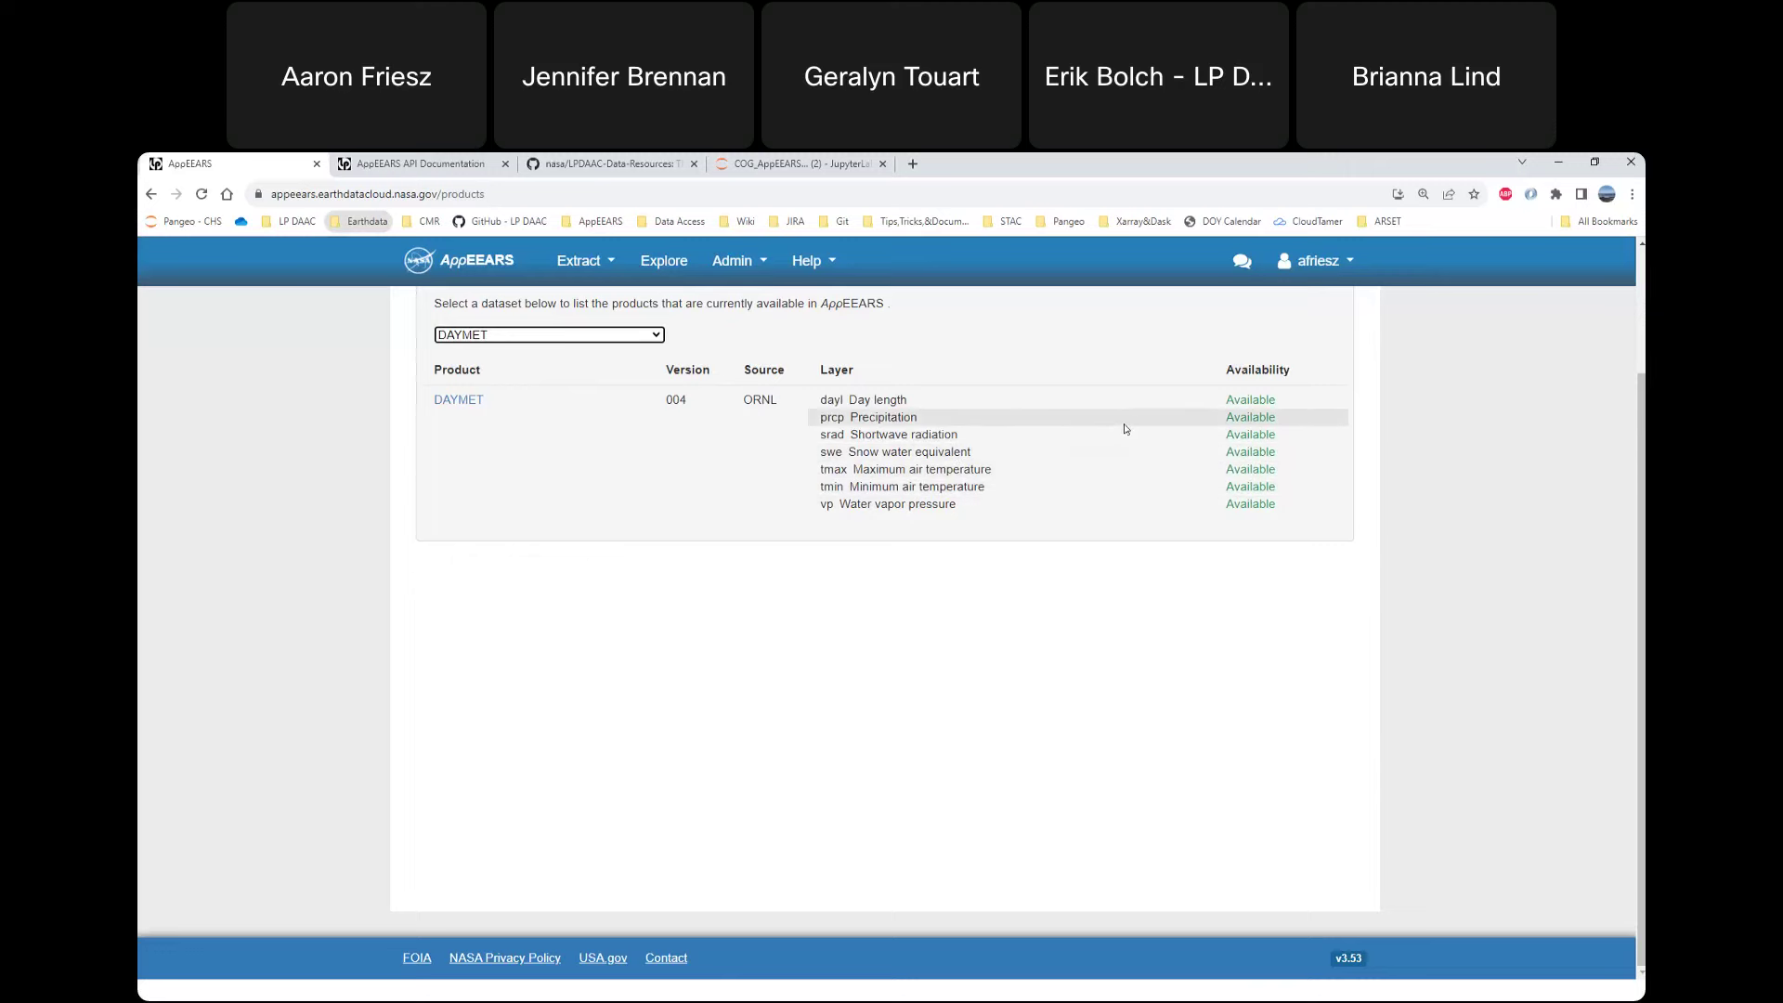
- Review the LP DAAC User Services contact details and message form, and close that page
{"action": "scroll", "coordinate": [1125, 428], "scroll_direction": "up", "scroll_amount": 1}
{"action": "left_click", "coordinate": [833, 262]}
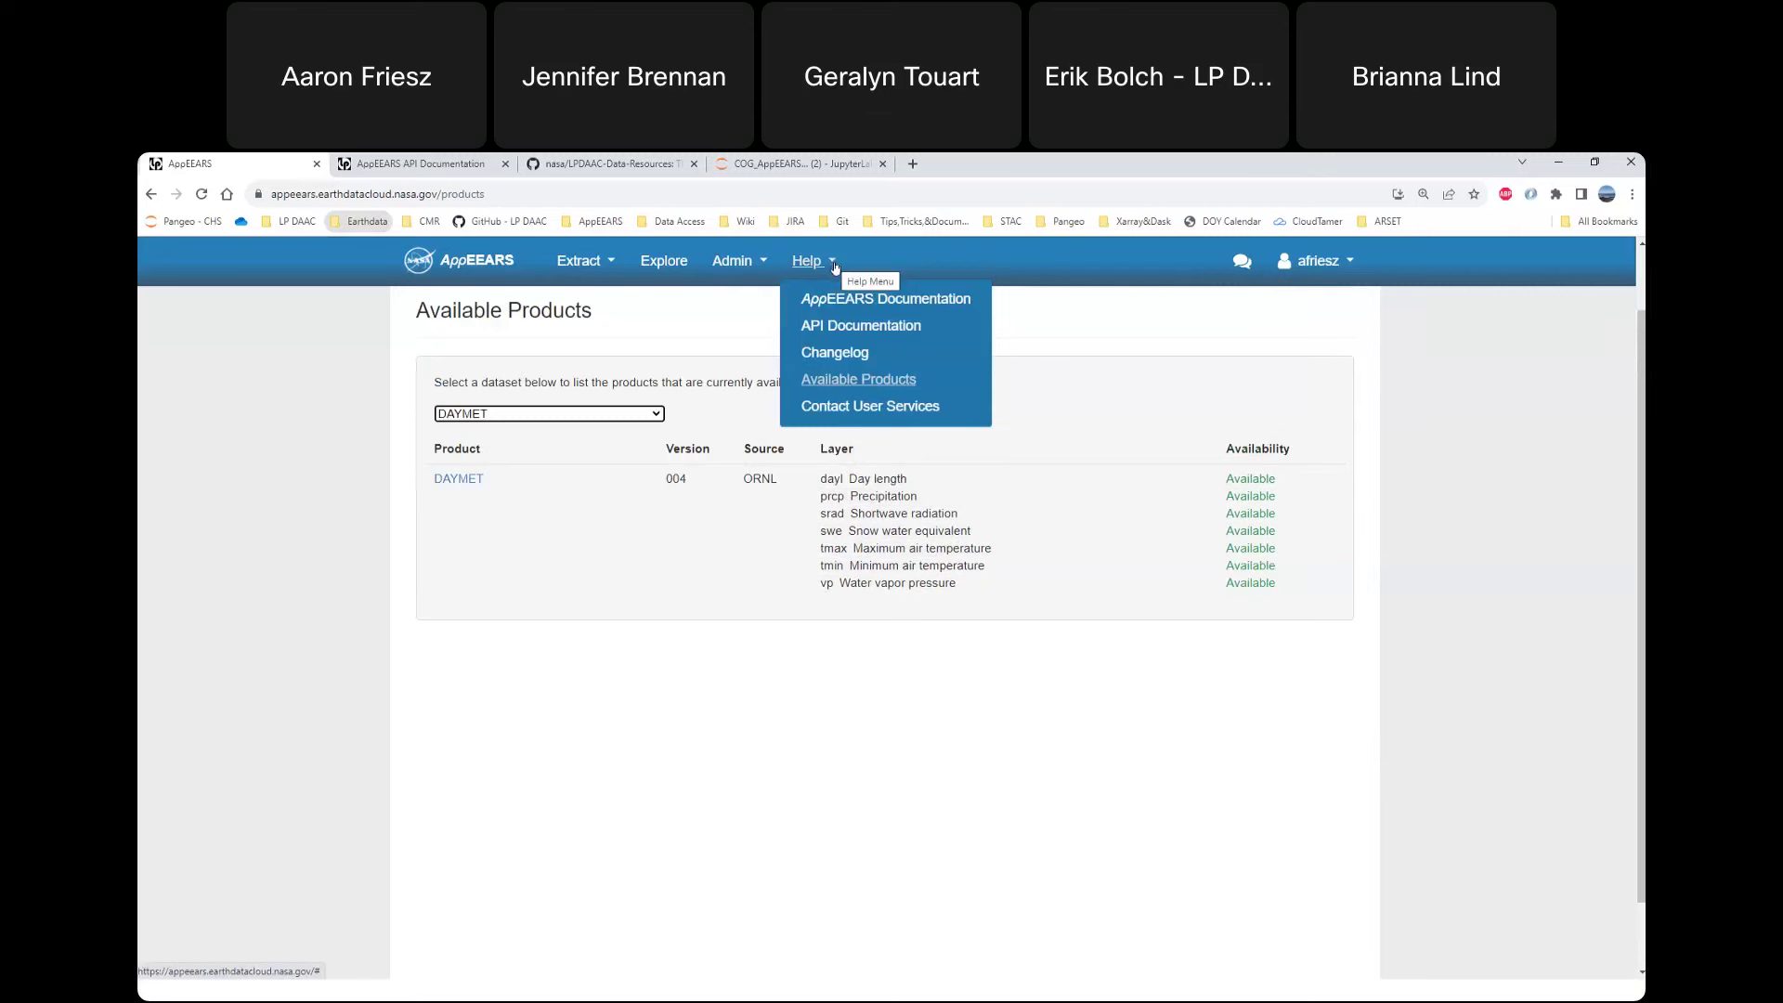
{"action": "left_click", "coordinate": [857, 406]}
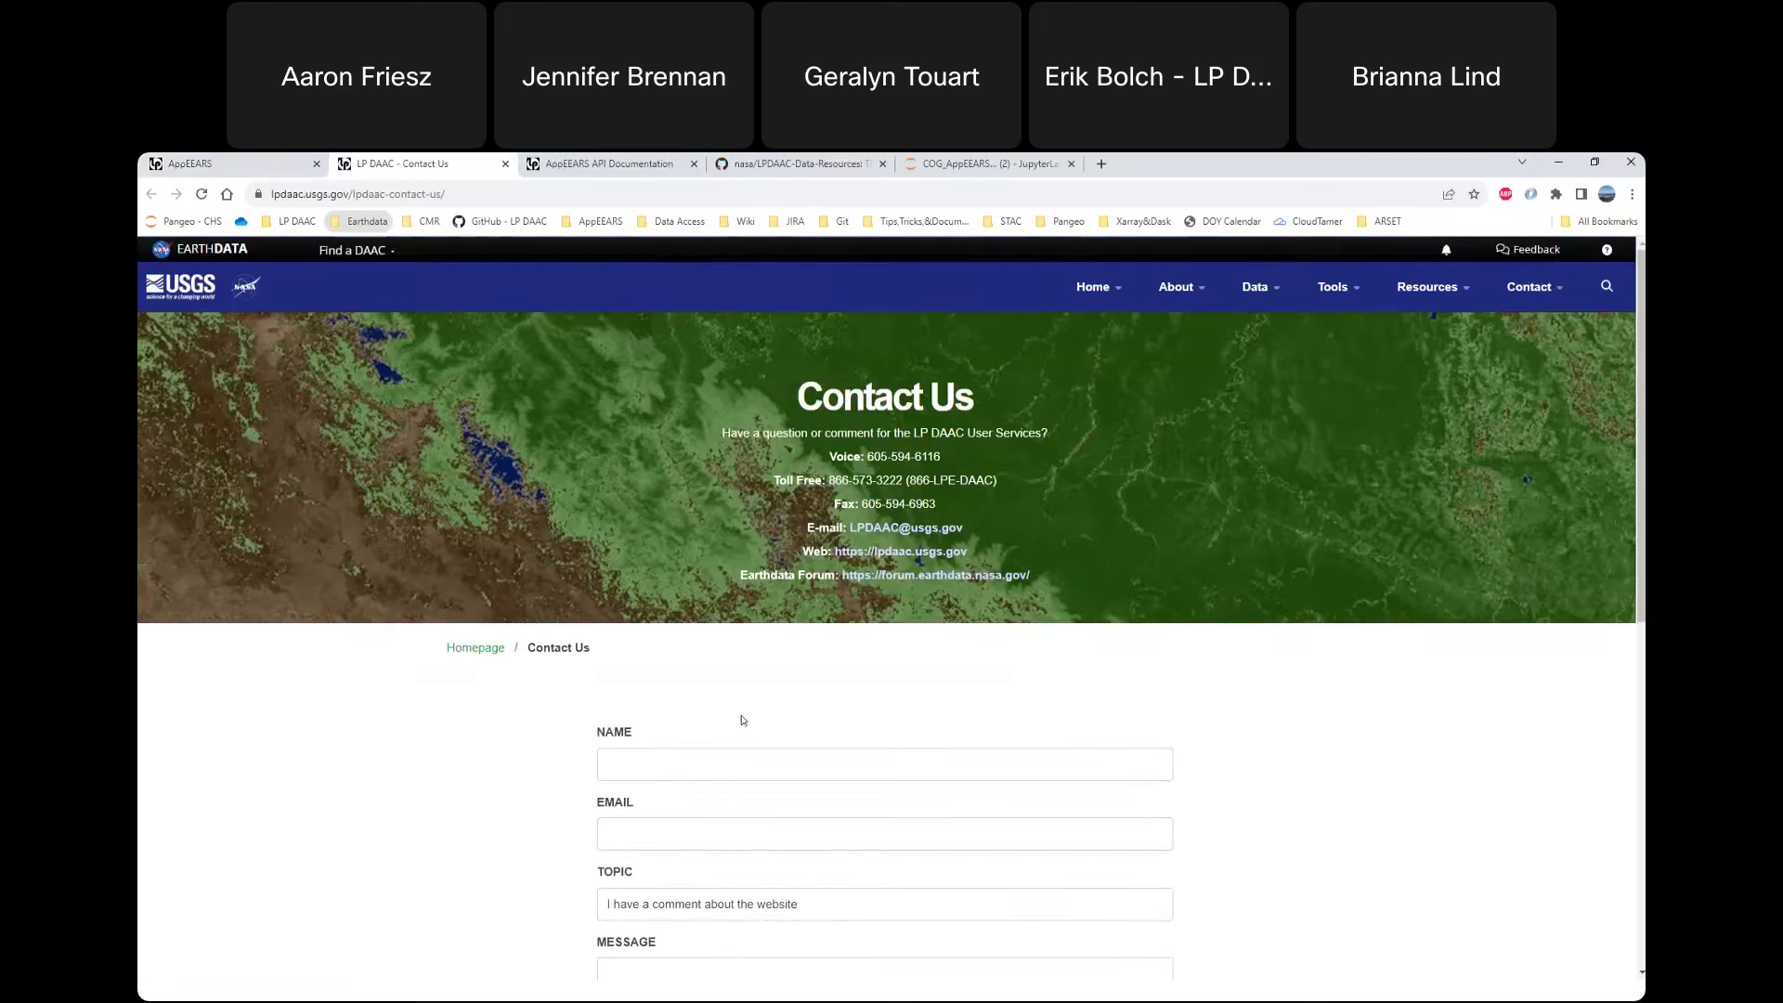
{"action": "scroll", "coordinate": [741, 724], "scroll_direction": "down", "scroll_amount": 1}
{"action": "scroll", "coordinate": [743, 720], "scroll_direction": "down", "scroll_amount": 2}
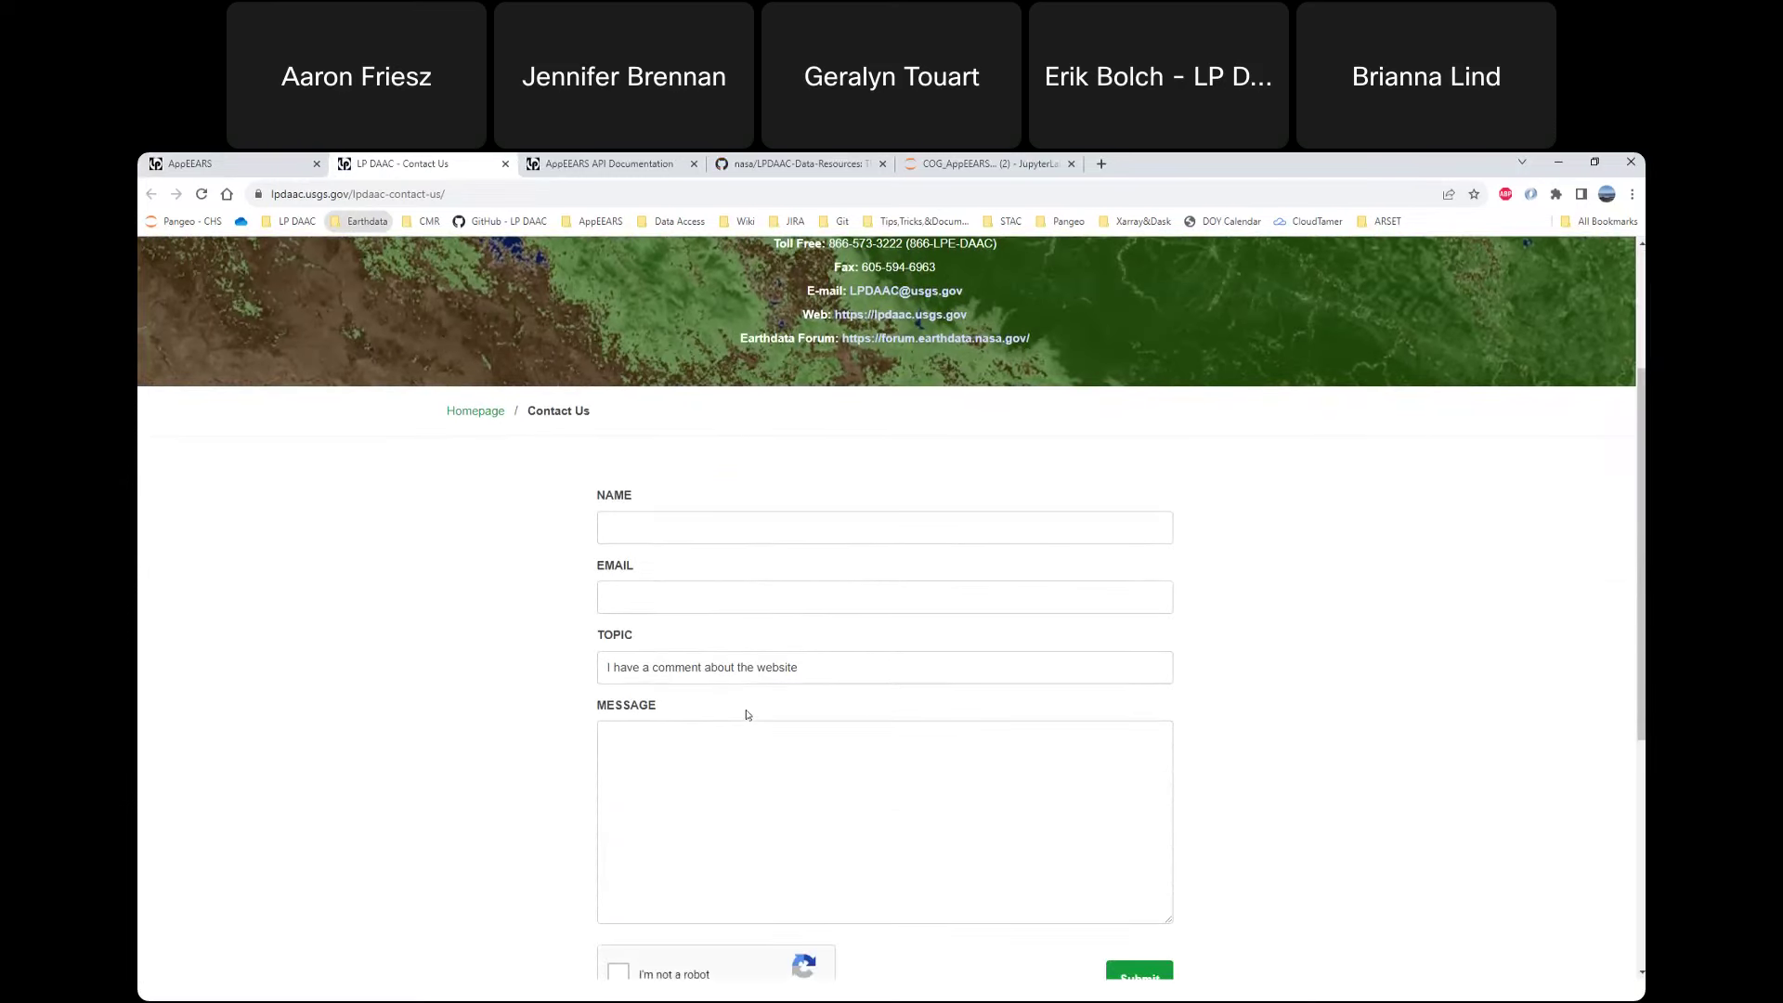
{"action": "scroll", "coordinate": [748, 714], "scroll_direction": "up", "scroll_amount": 2}
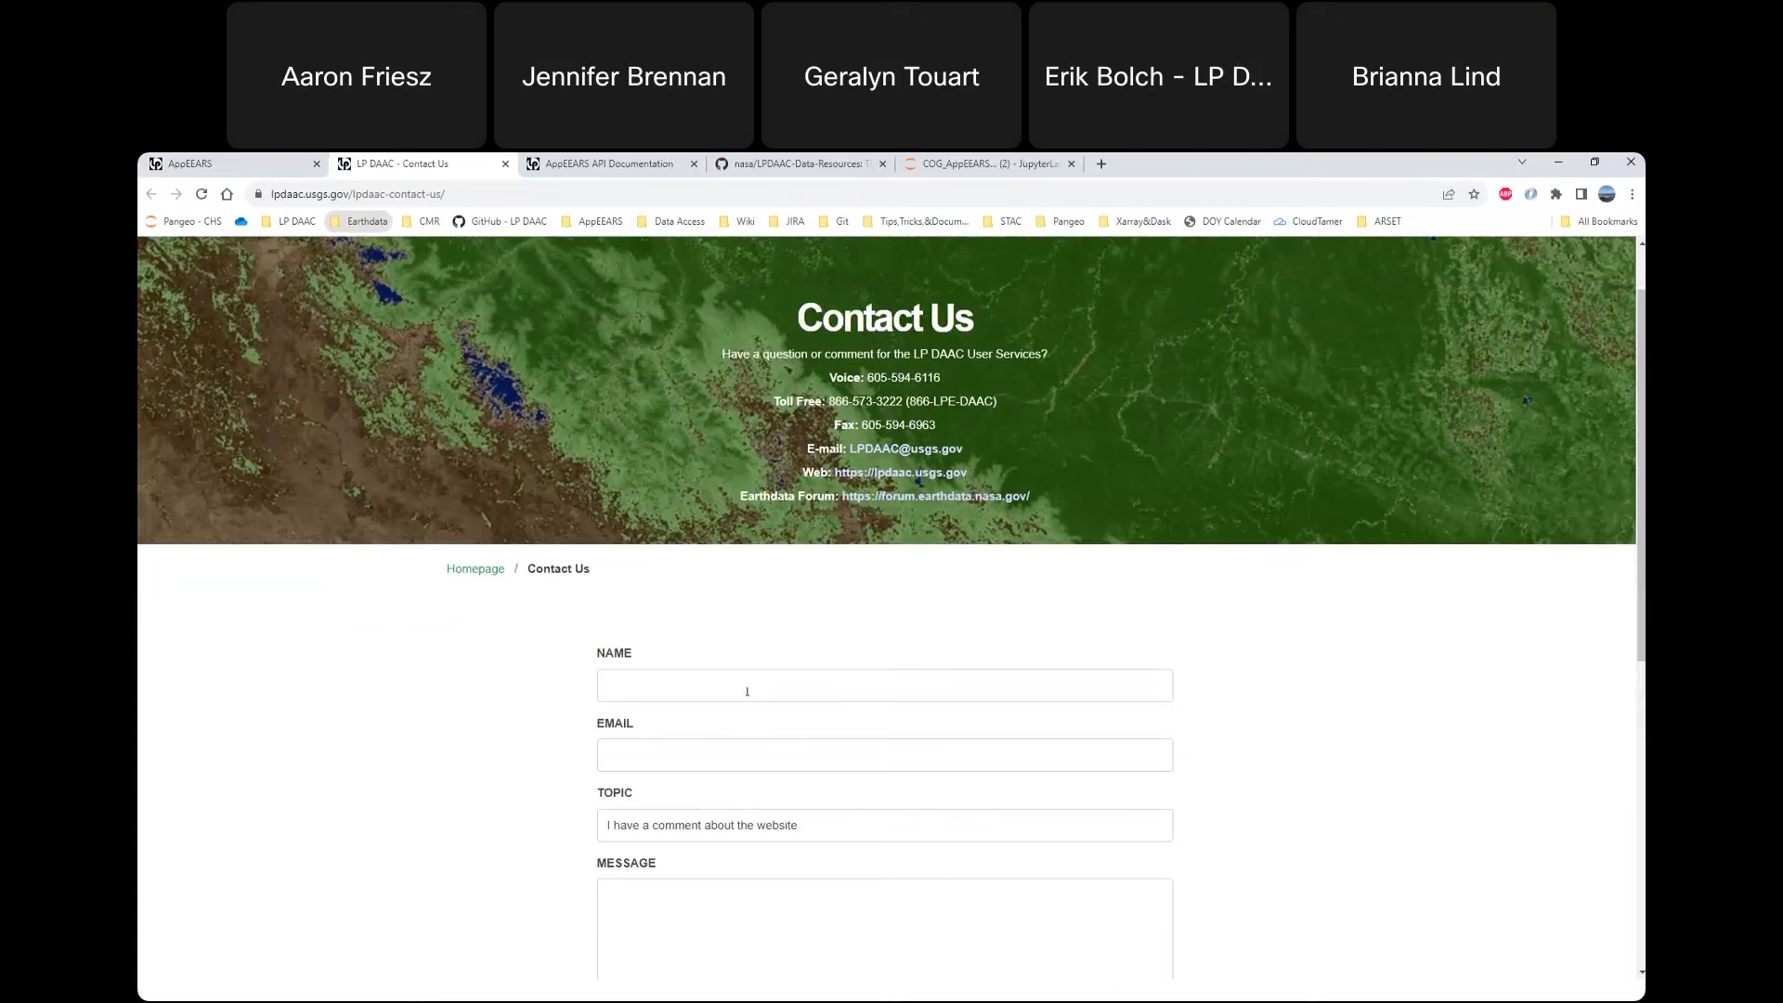
{"action": "scroll", "coordinate": [748, 669], "scroll_direction": "down", "scroll_amount": 1}
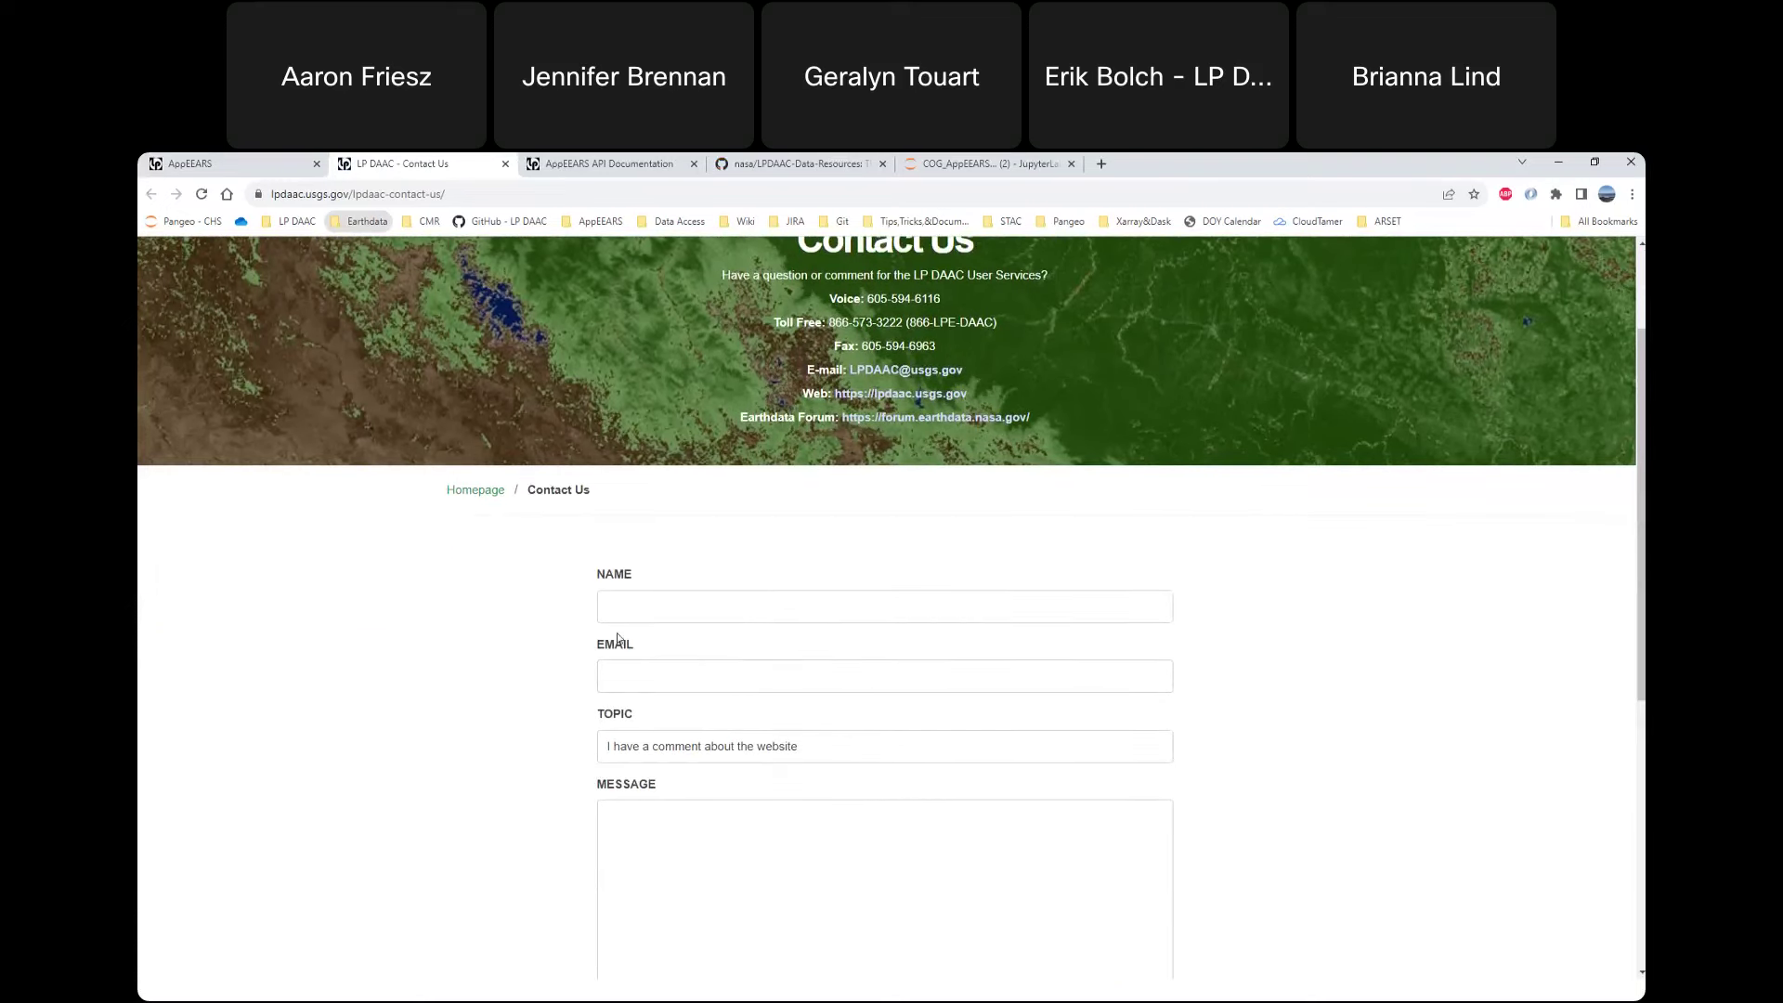
{"action": "left_click", "coordinate": [506, 163]}
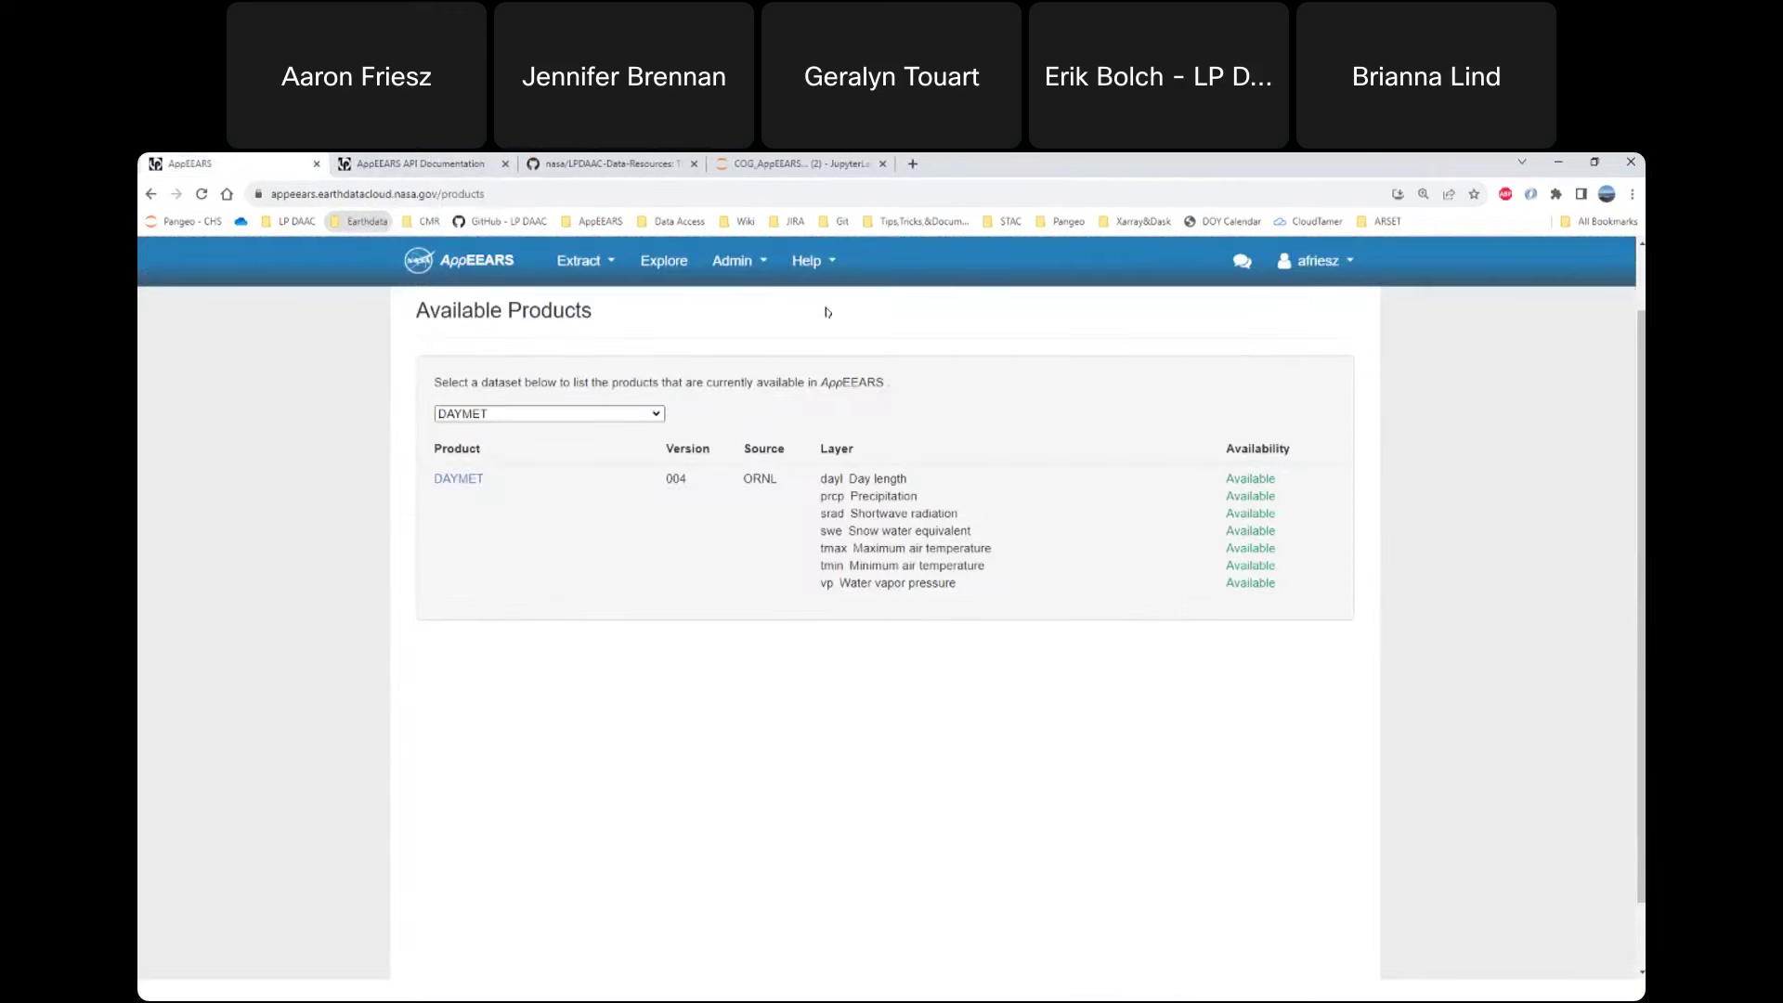
- Start a new point sample extraction request and look over its blank form from sample name to layer selection
{"action": "mouse_move", "coordinate": [602, 267]}
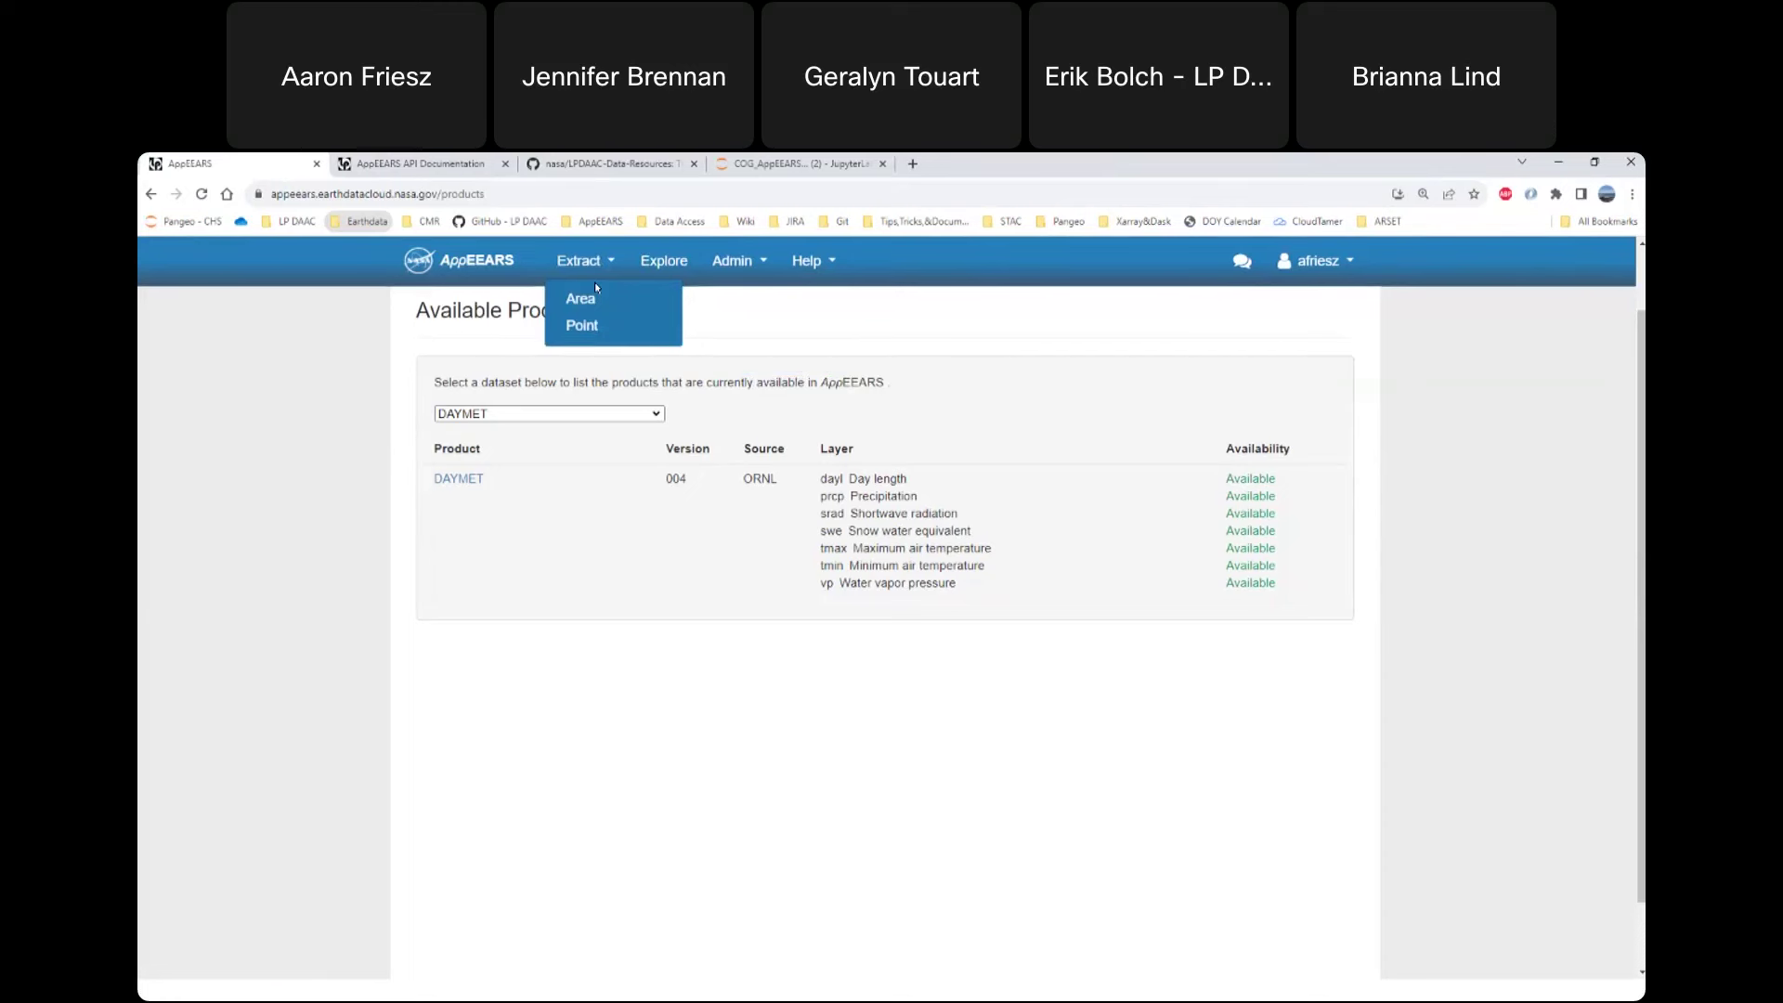
{"action": "left_click", "coordinate": [585, 326]}
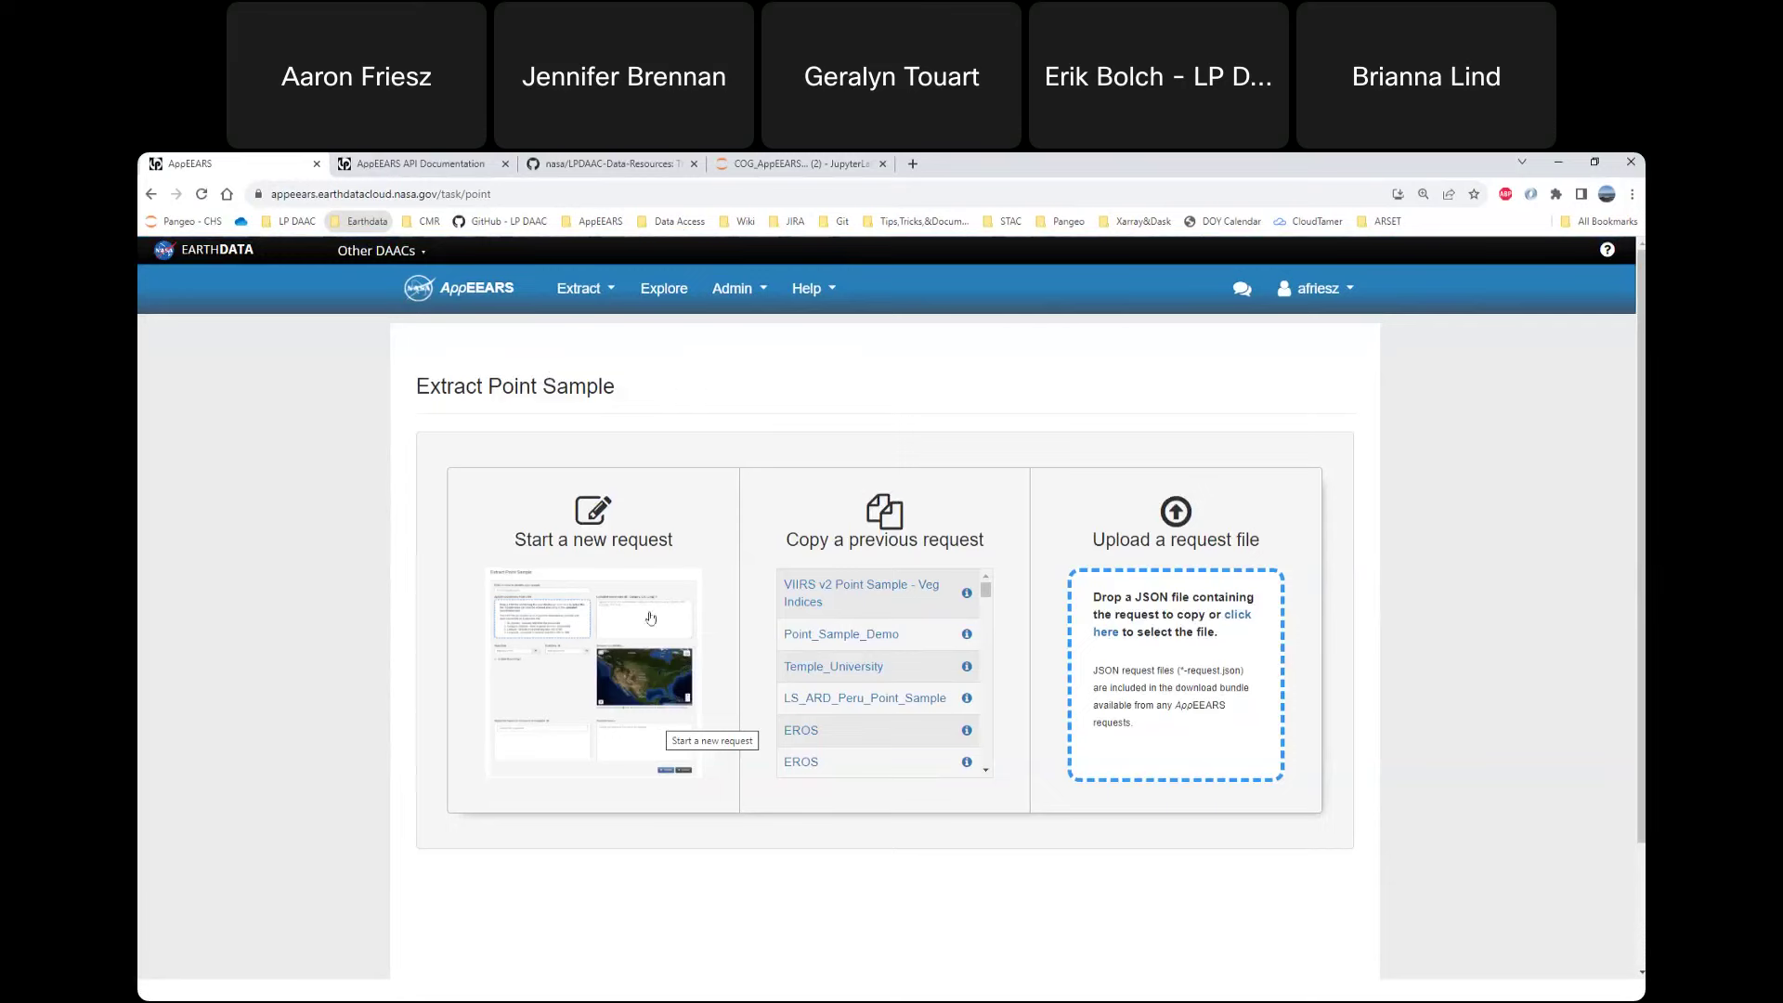
{"action": "left_click", "coordinate": [540, 698]}
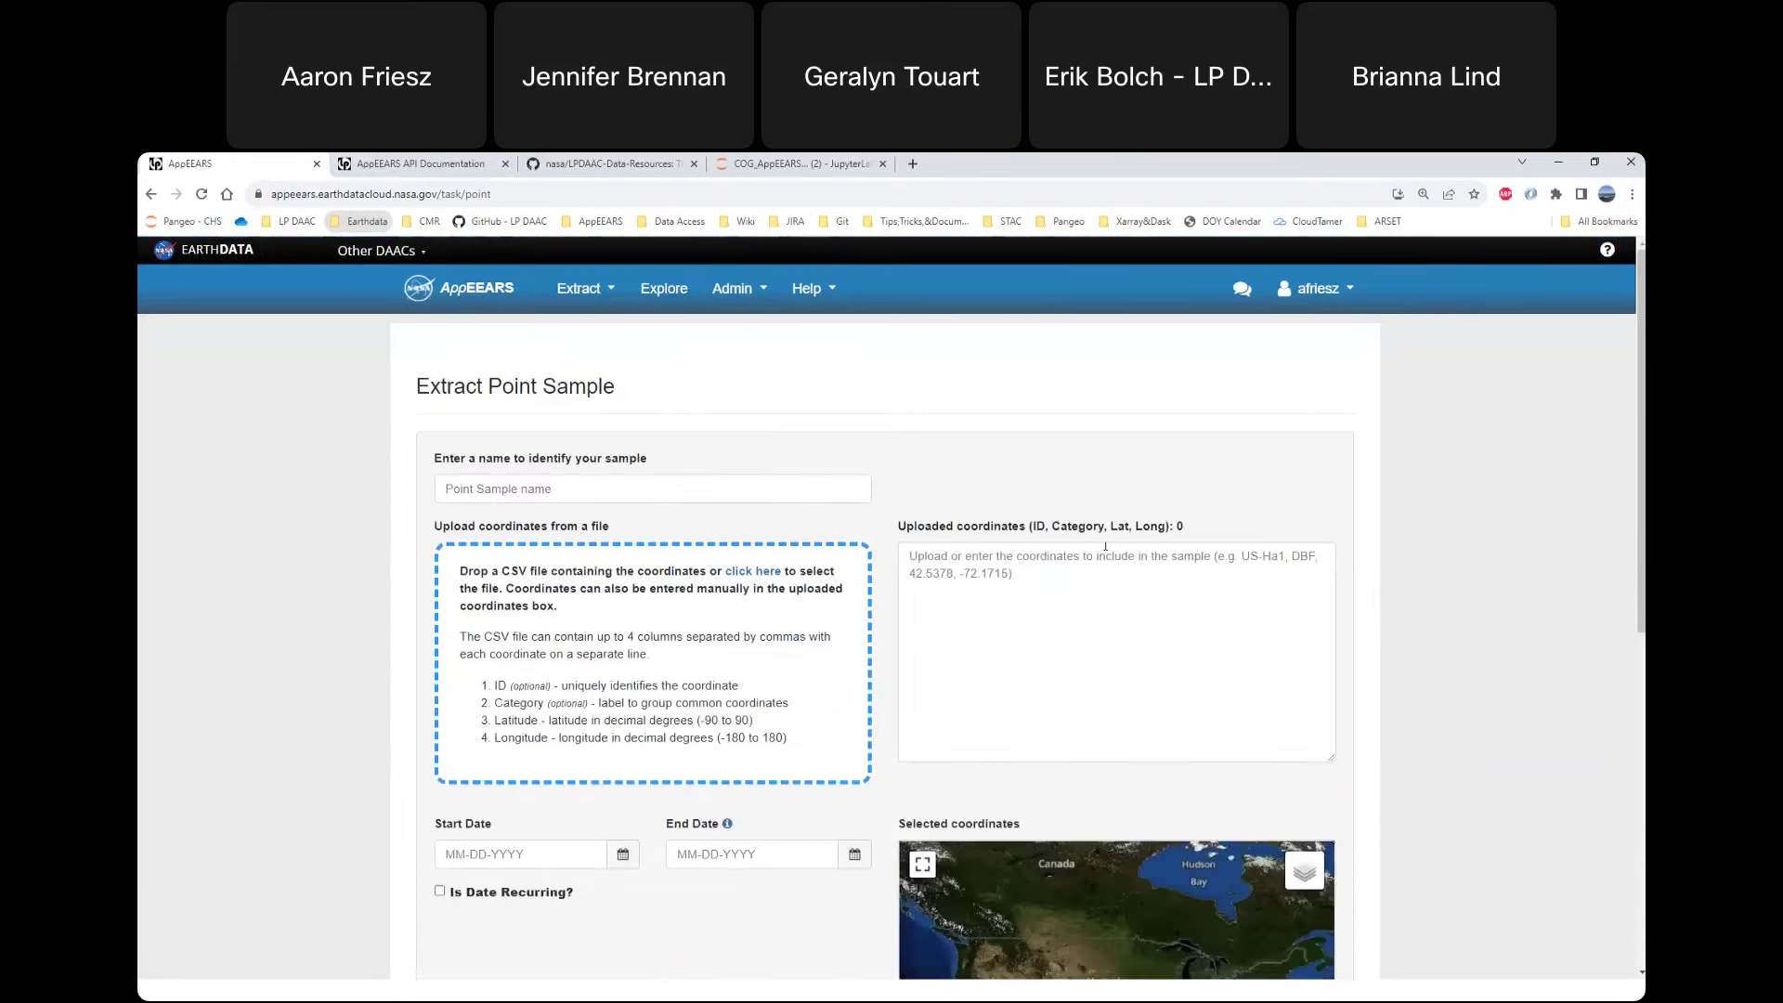
{"action": "scroll", "coordinate": [1461, 532], "scroll_direction": "down", "scroll_amount": 2}
{"action": "scroll", "coordinate": [1463, 538], "scroll_direction": "down", "scroll_amount": 5}
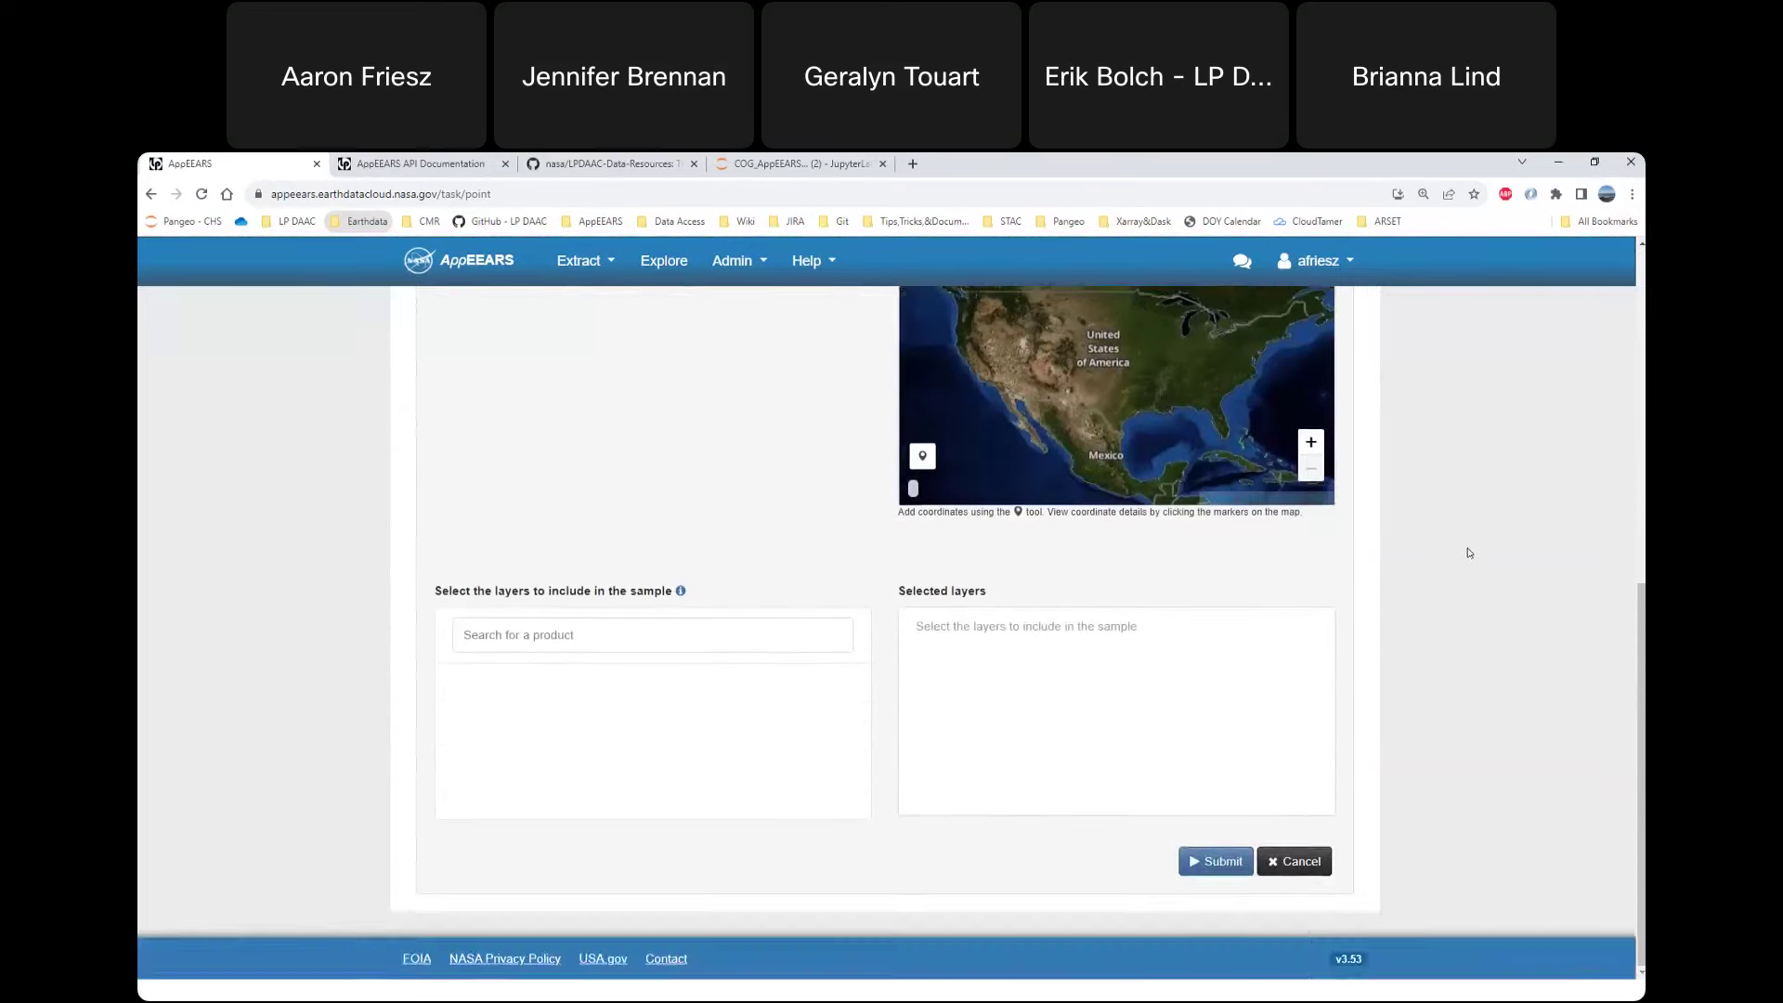
{"action": "scroll", "coordinate": [1465, 548], "scroll_direction": "up", "scroll_amount": 6}
{"action": "scroll", "coordinate": [1032, 482], "scroll_direction": "up", "scroll_amount": 1}
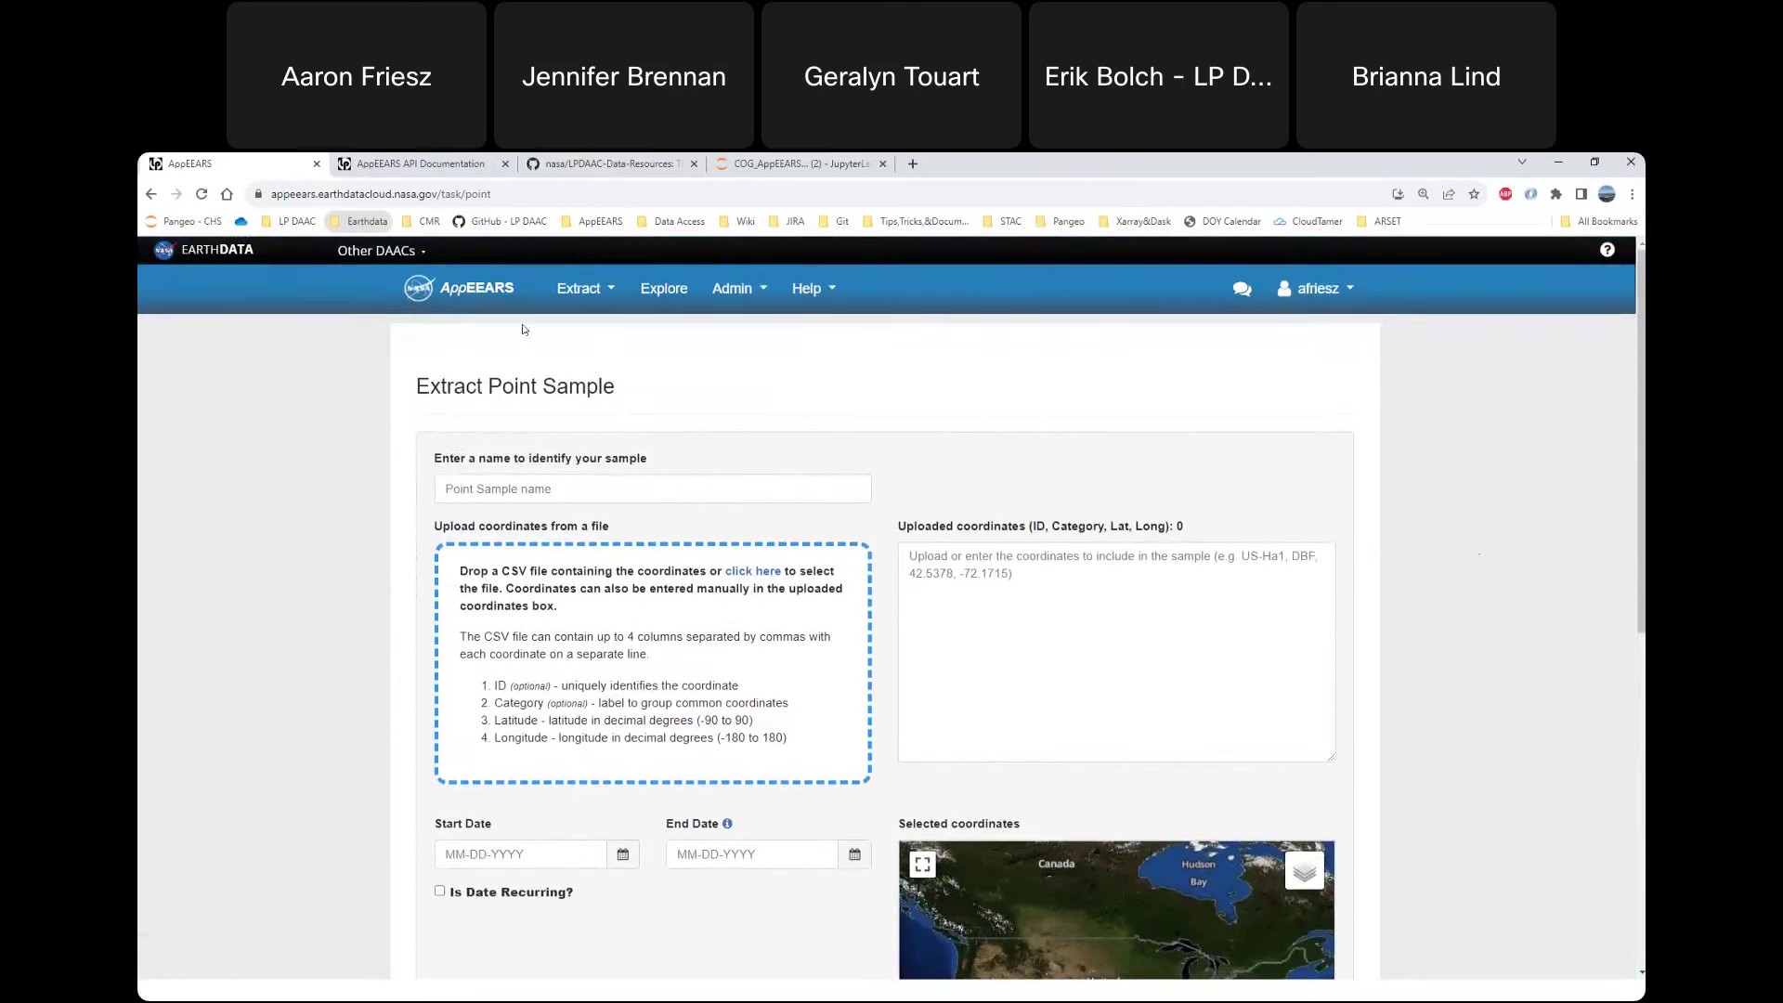
- Start a point sample request by copying the previous request "VIIRS v2 Point Sample - Veg Indices"
{"action": "left_click", "coordinate": [468, 299]}
{"action": "left_click", "coordinate": [579, 288]}
{"action": "left_click", "coordinate": [592, 353]}
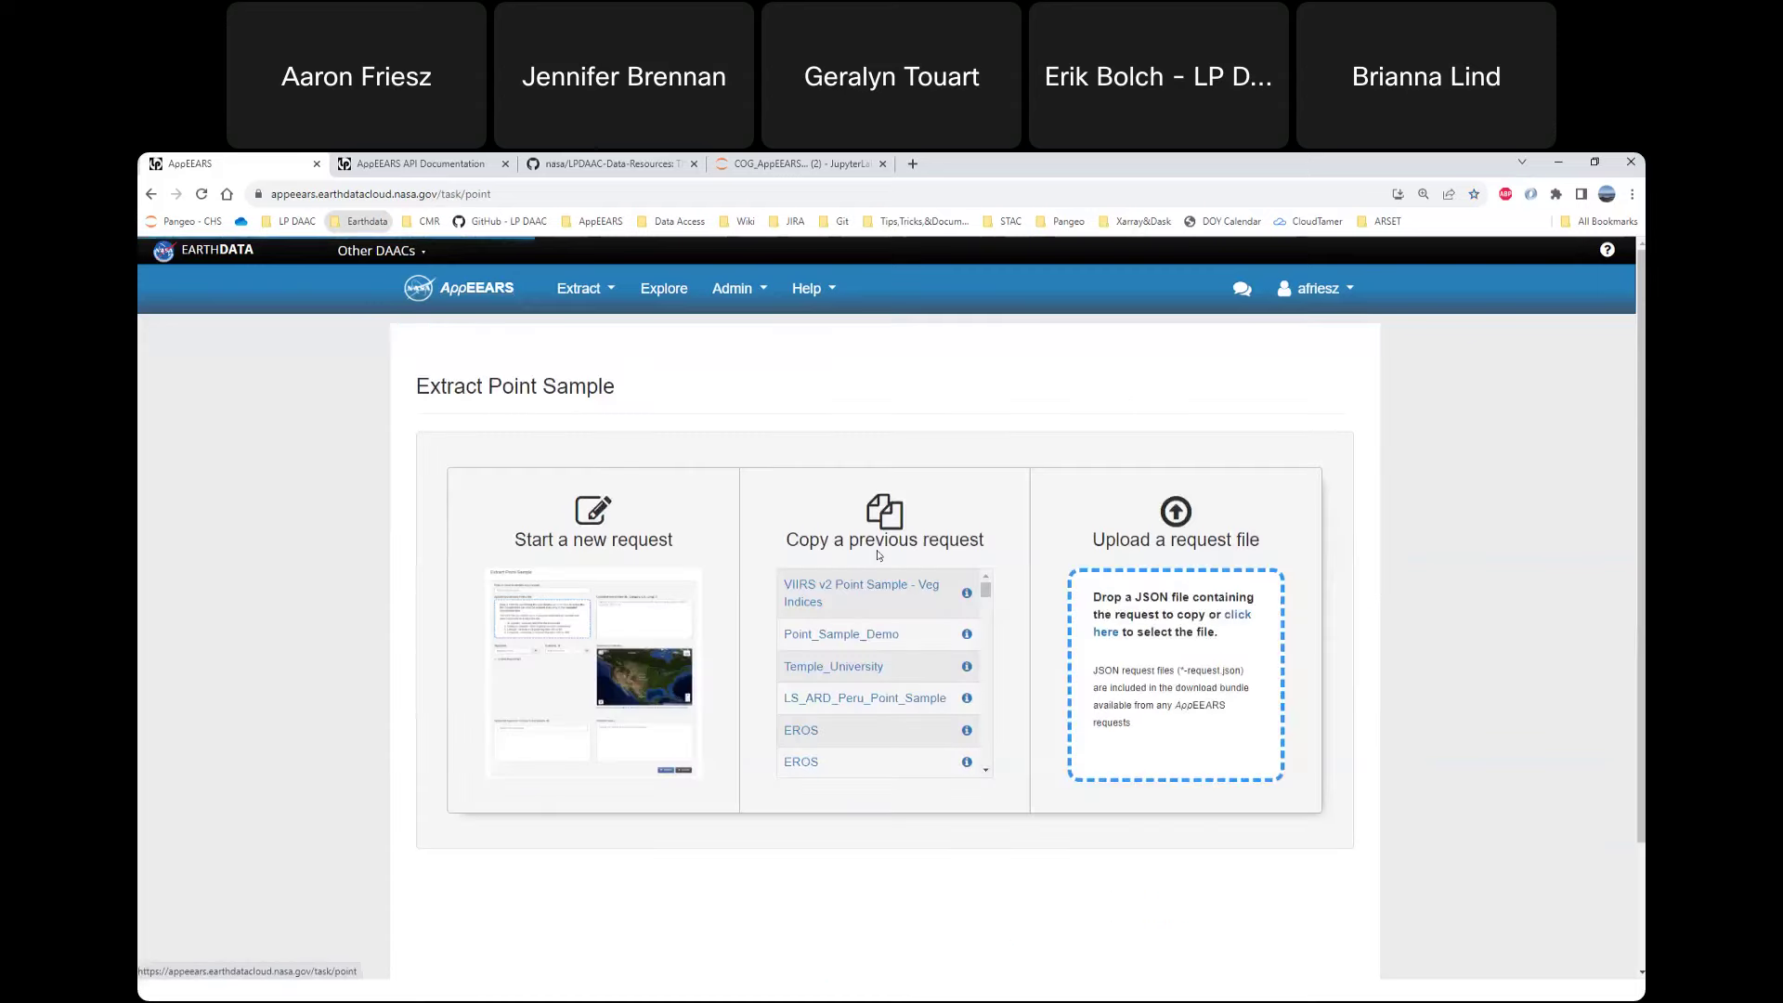
{"action": "left_click", "coordinate": [915, 599]}
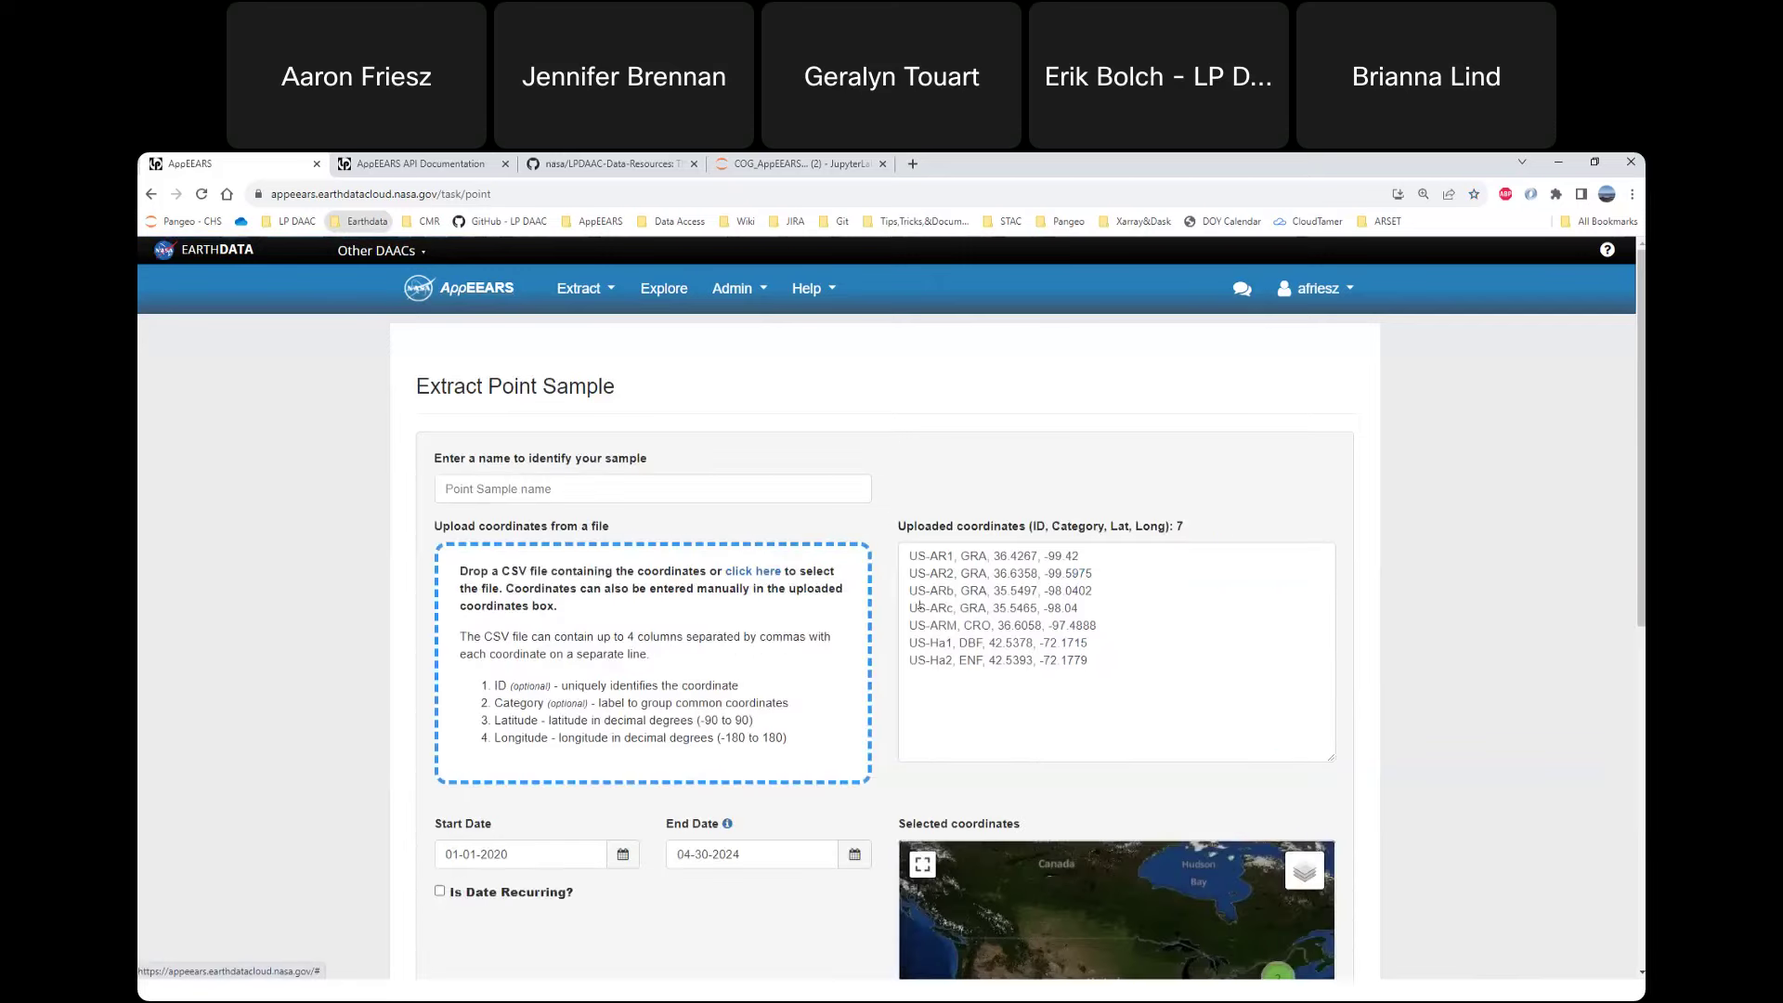
- Examine the ID, category, latitude and longitude entries of the uploaded coordinates and their locations on the map
{"action": "left_click_drag", "start_coordinate": [1091, 661], "coordinate": [910, 550]}
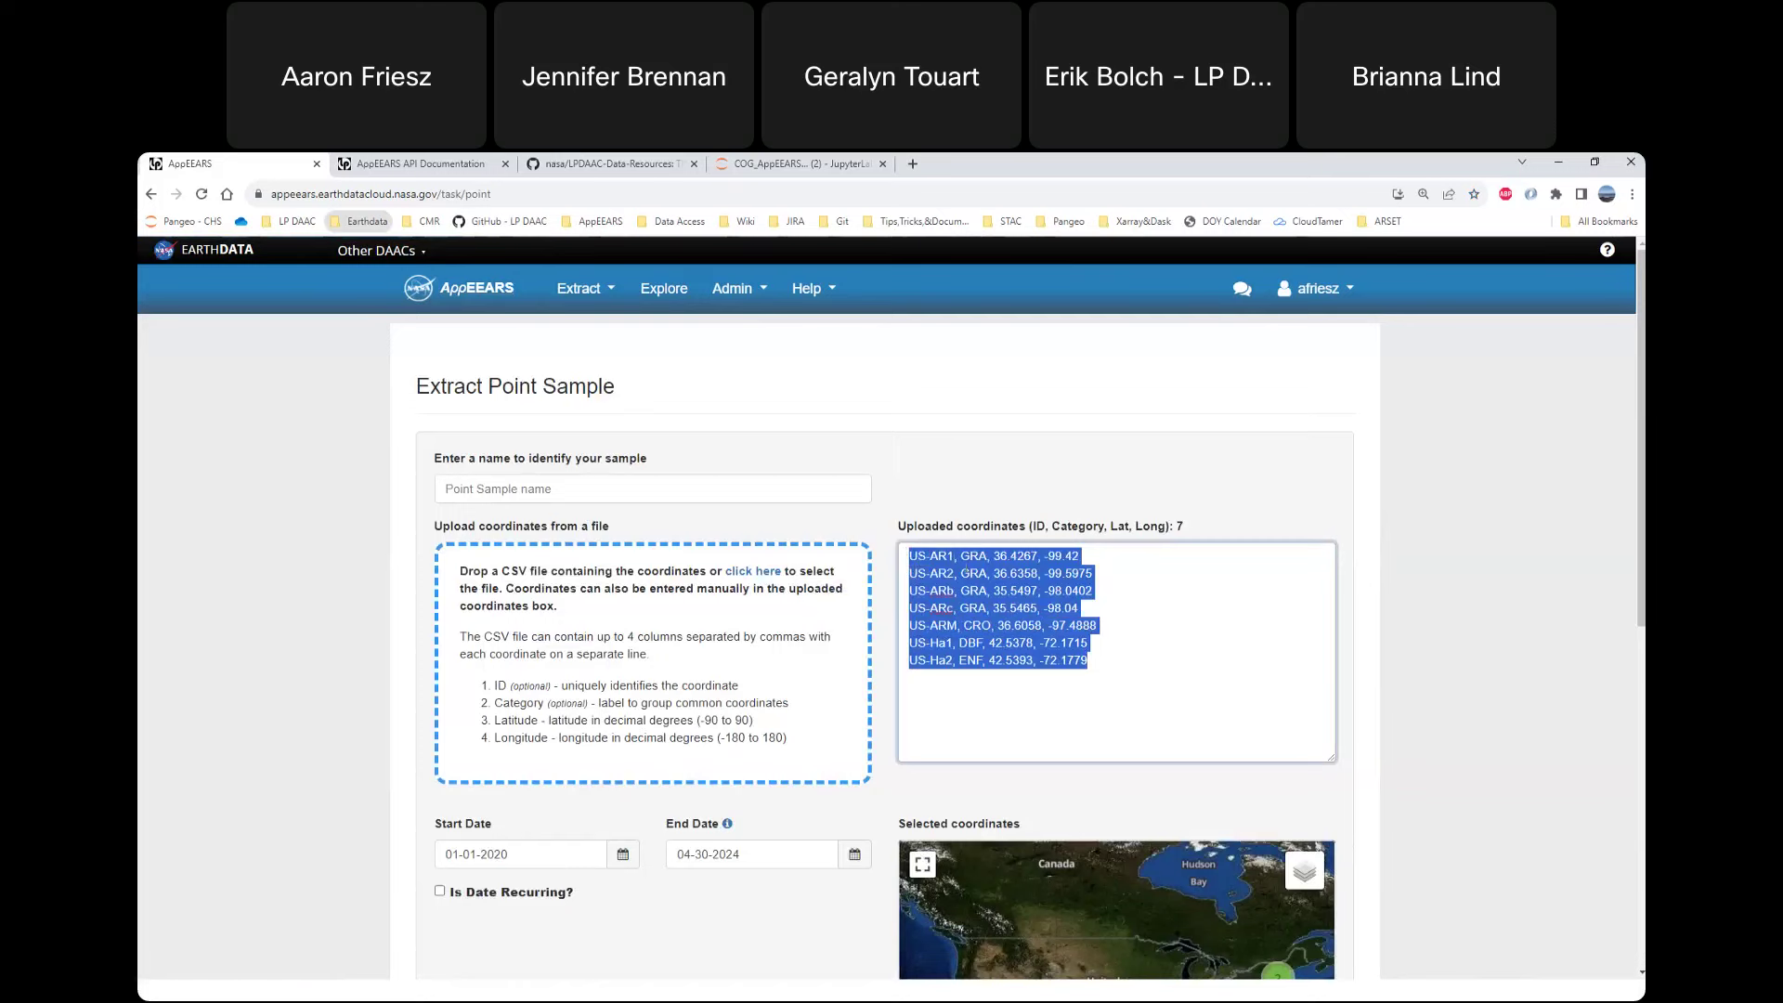
{"action": "left_click", "coordinate": [902, 561]}
{"action": "left_click_drag", "start_coordinate": [909, 553], "coordinate": [991, 556]}
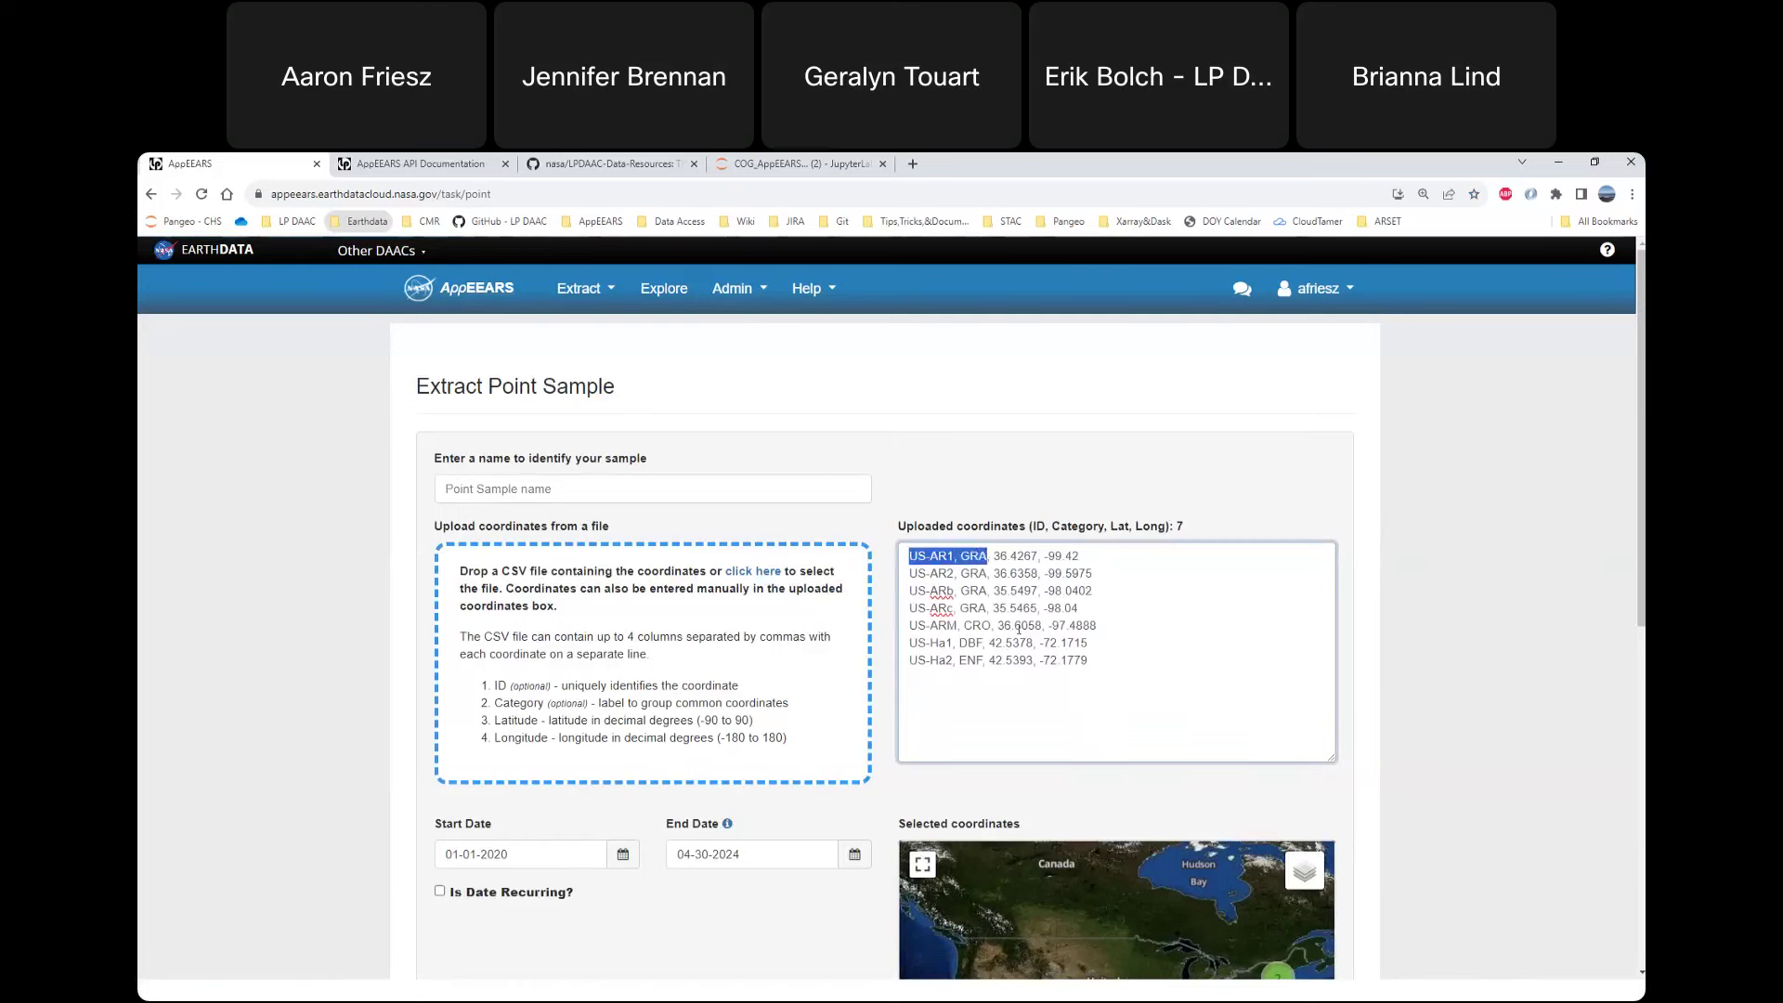
{"action": "left_click", "coordinate": [1092, 682]}
{"action": "scroll", "coordinate": [1108, 667], "scroll_direction": "down", "scroll_amount": 3}
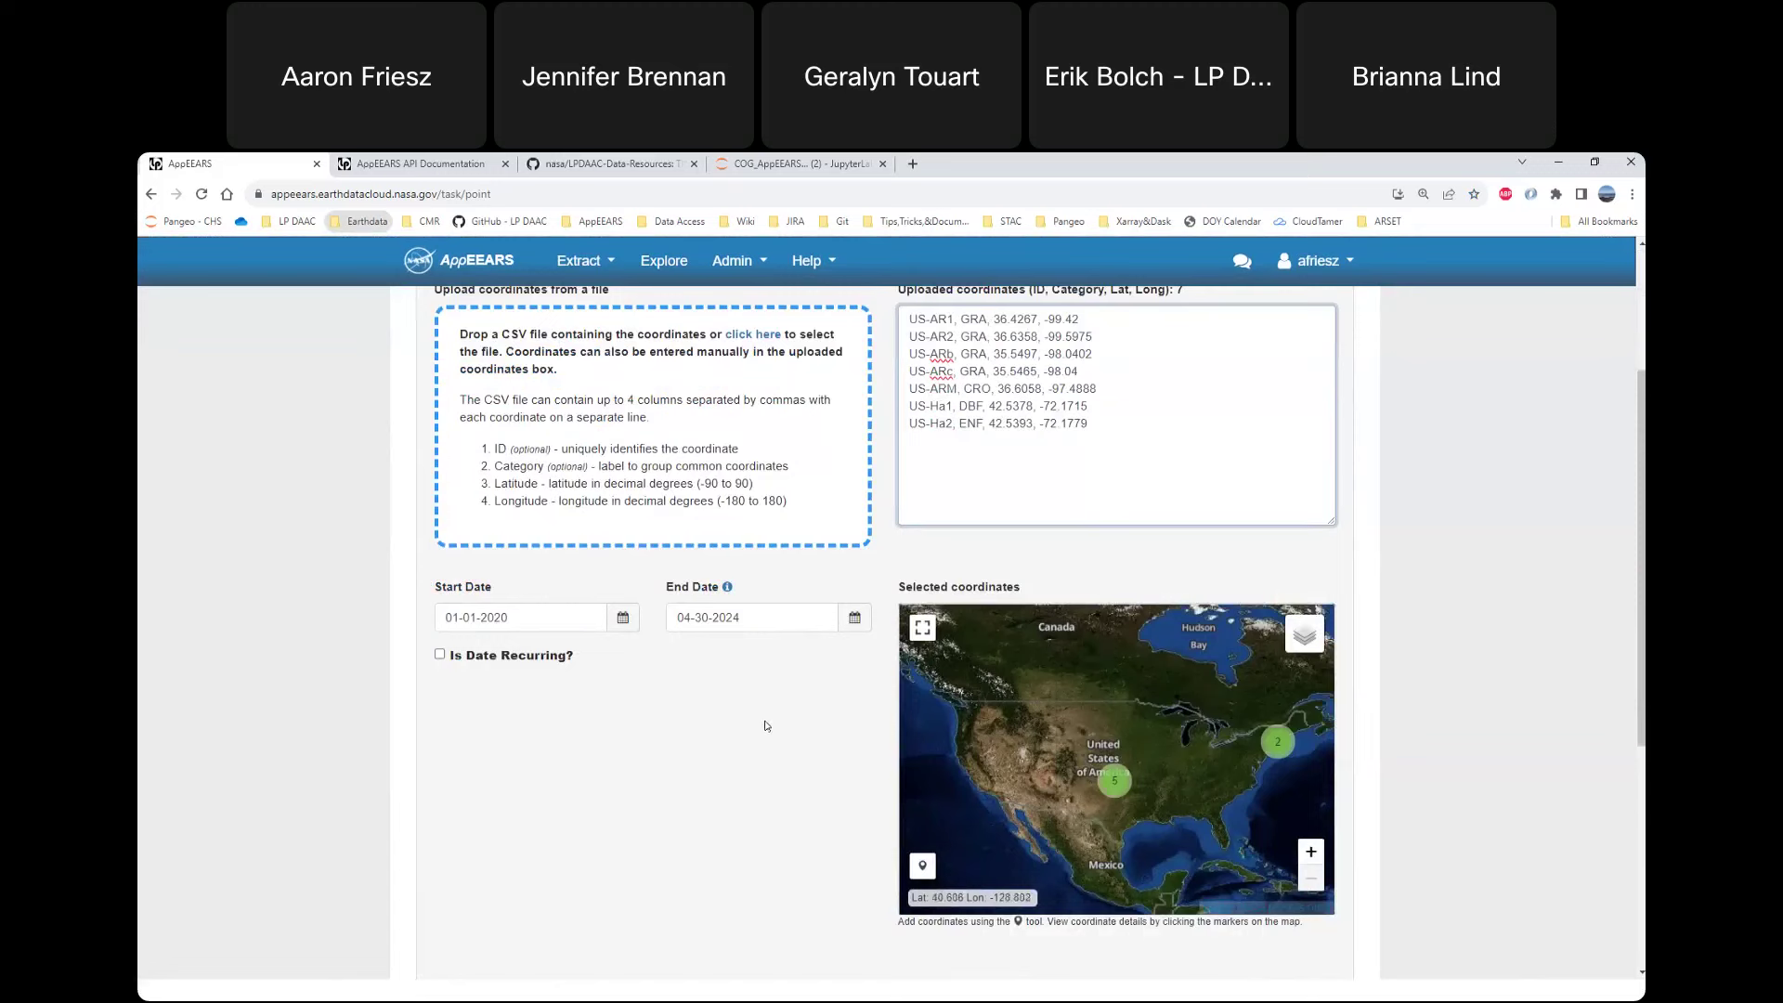
- Look over the copied request's dates, map and selected layers, and return through the home page to the point sample start page
{"action": "scroll", "coordinate": [767, 720], "scroll_direction": "down", "scroll_amount": 3}
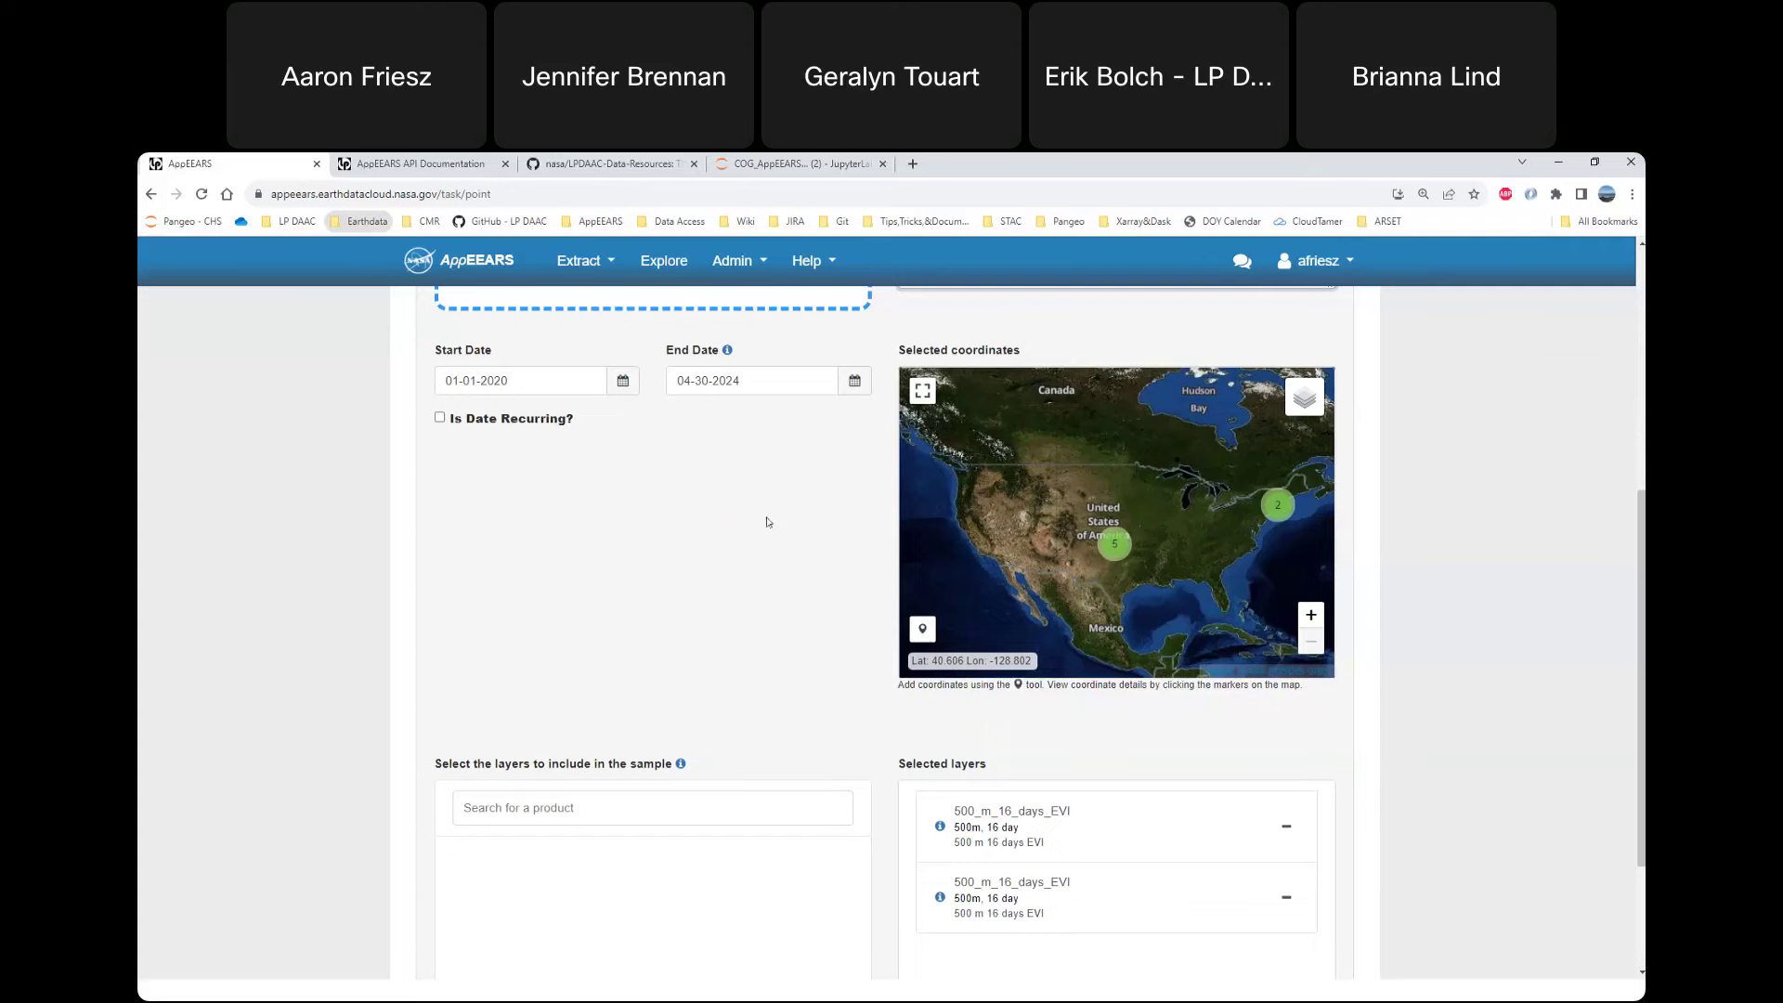
{"action": "scroll", "coordinate": [769, 544], "scroll_direction": "up", "scroll_amount": 5}
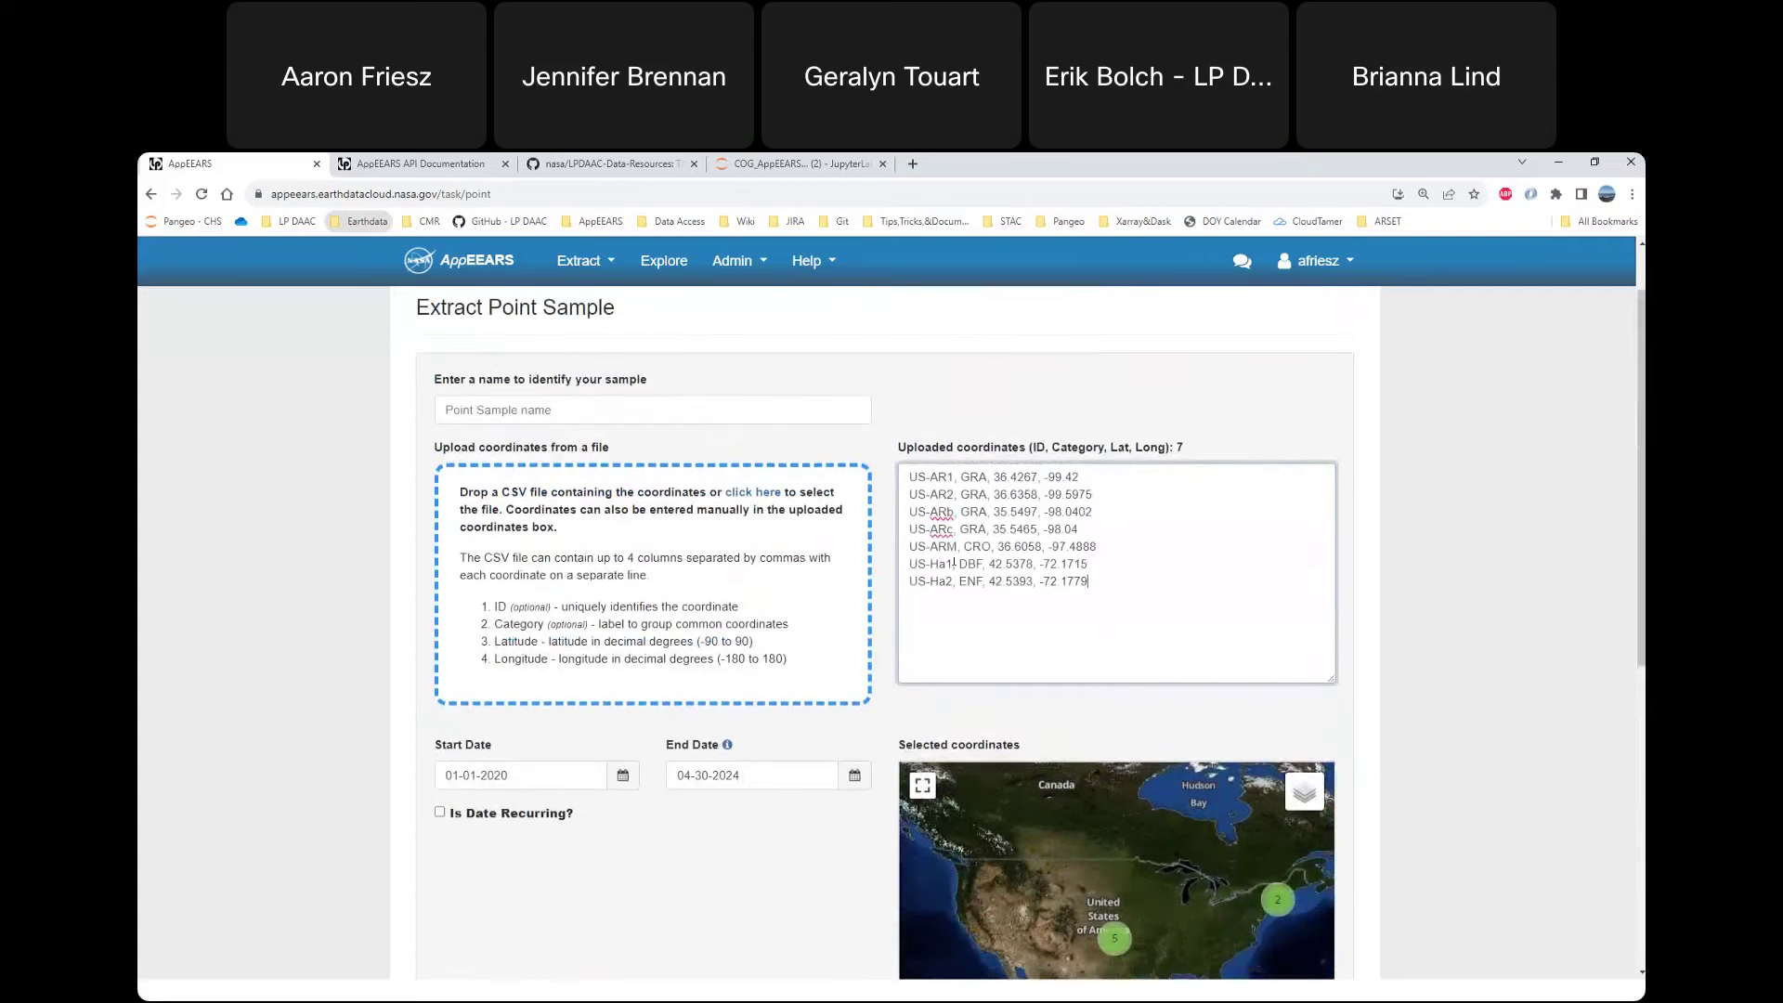
{"action": "left_click", "coordinate": [582, 263]}
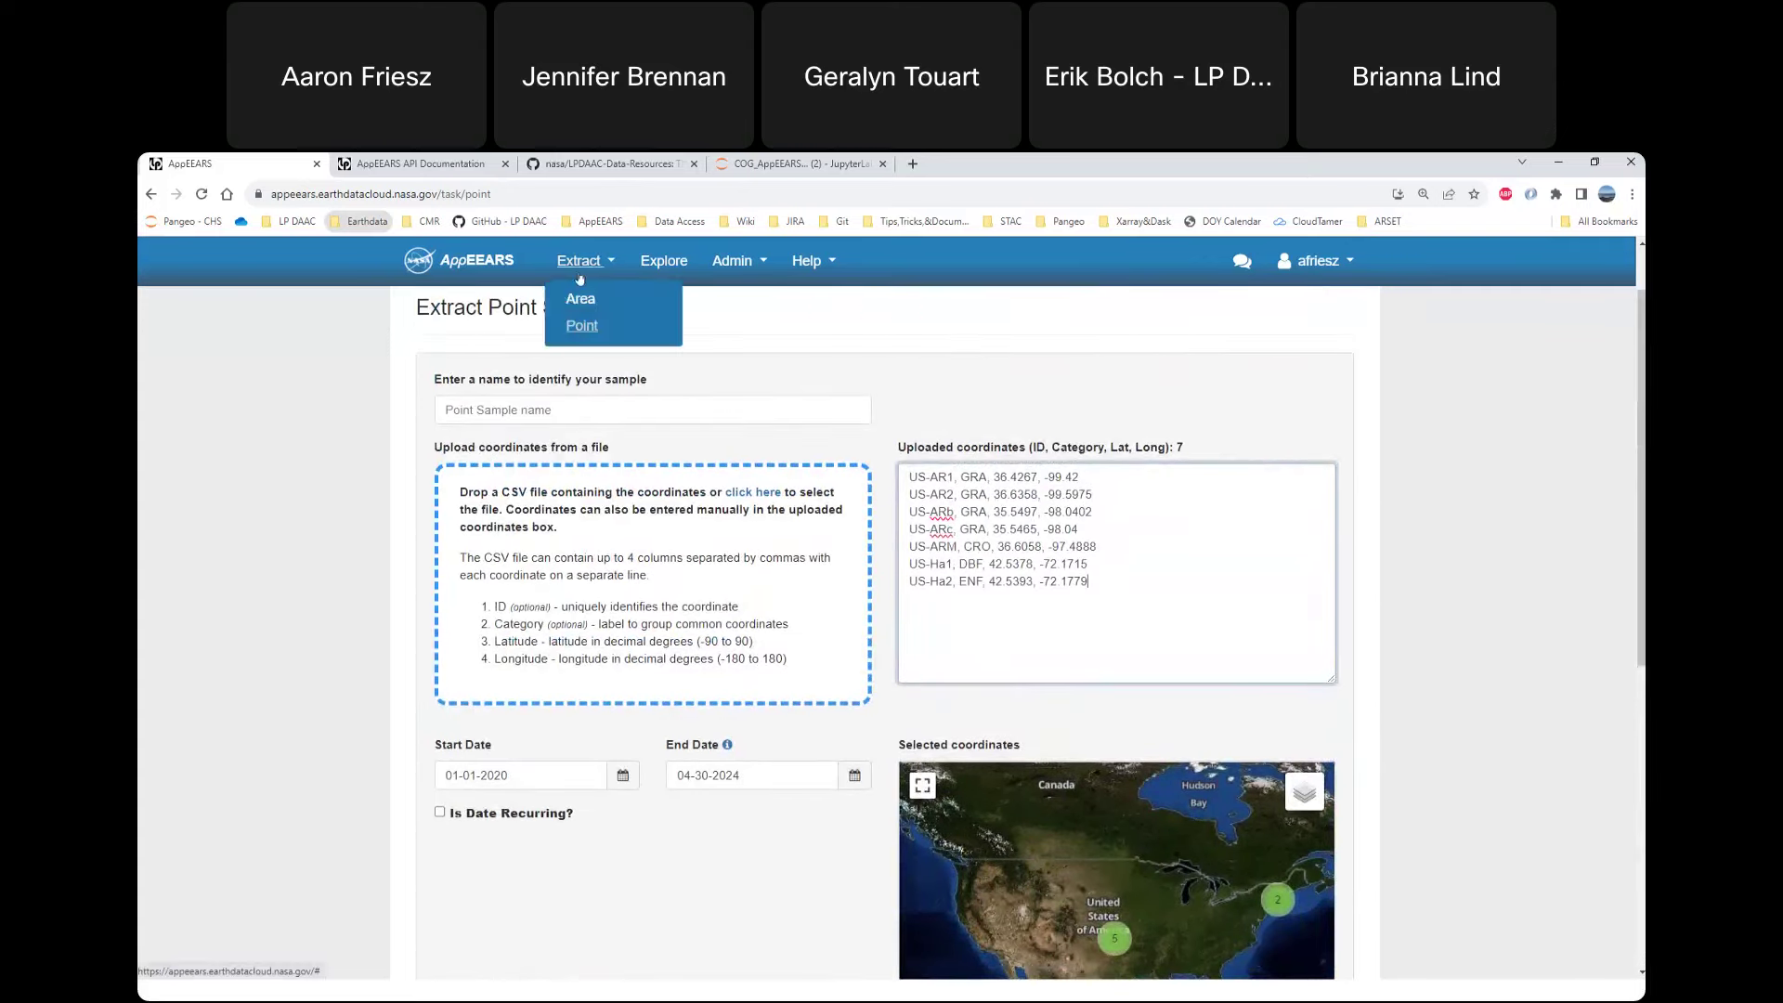
{"action": "left_click", "coordinate": [559, 261]}
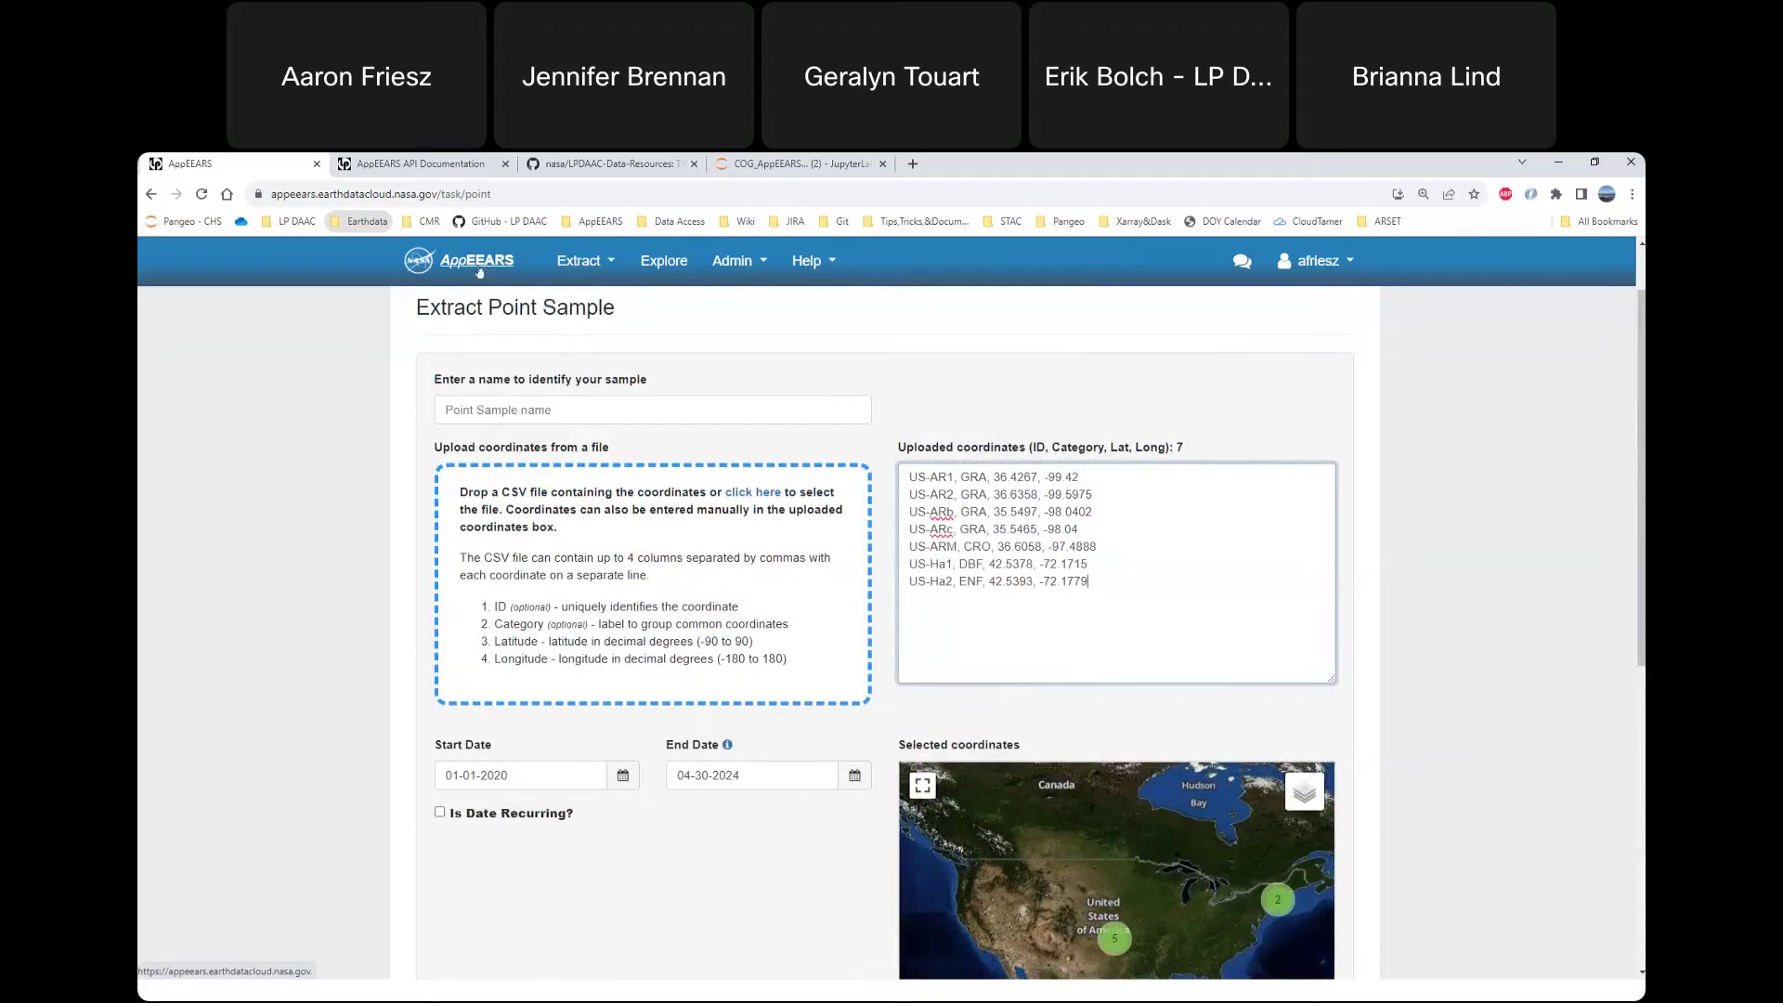
{"action": "left_click", "coordinate": [498, 266]}
{"action": "left_click", "coordinate": [583, 289]}
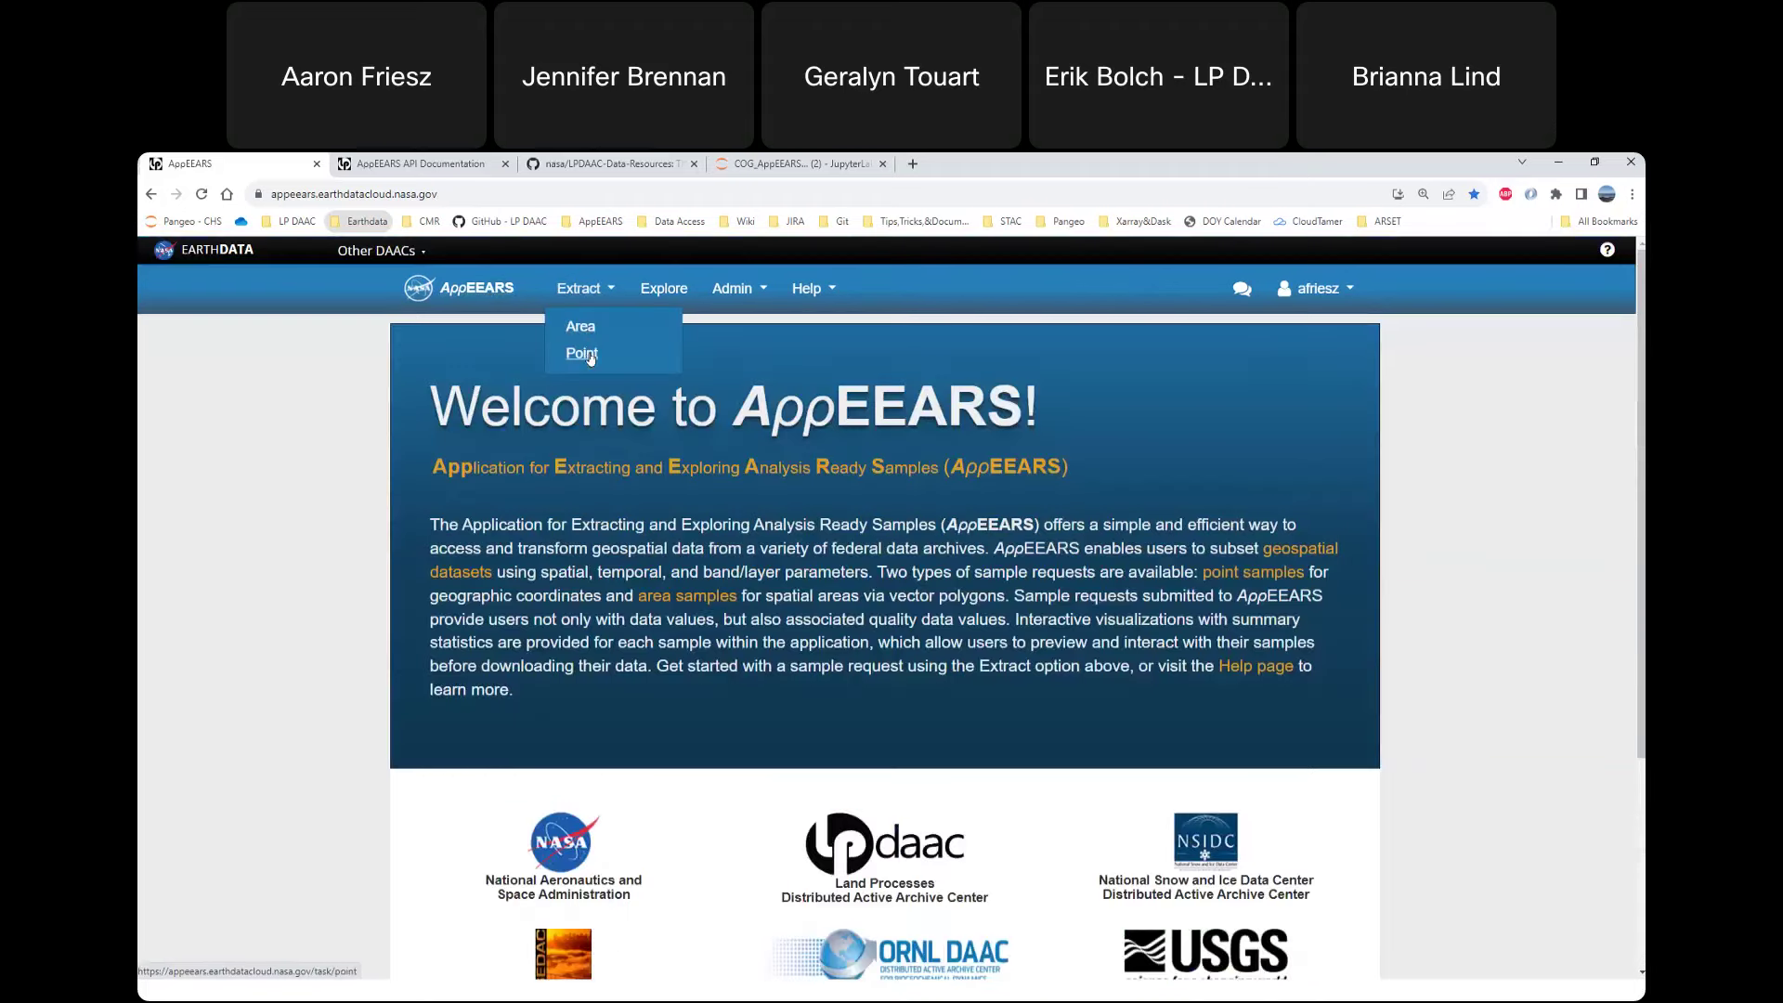
{"action": "left_click", "coordinate": [582, 354]}
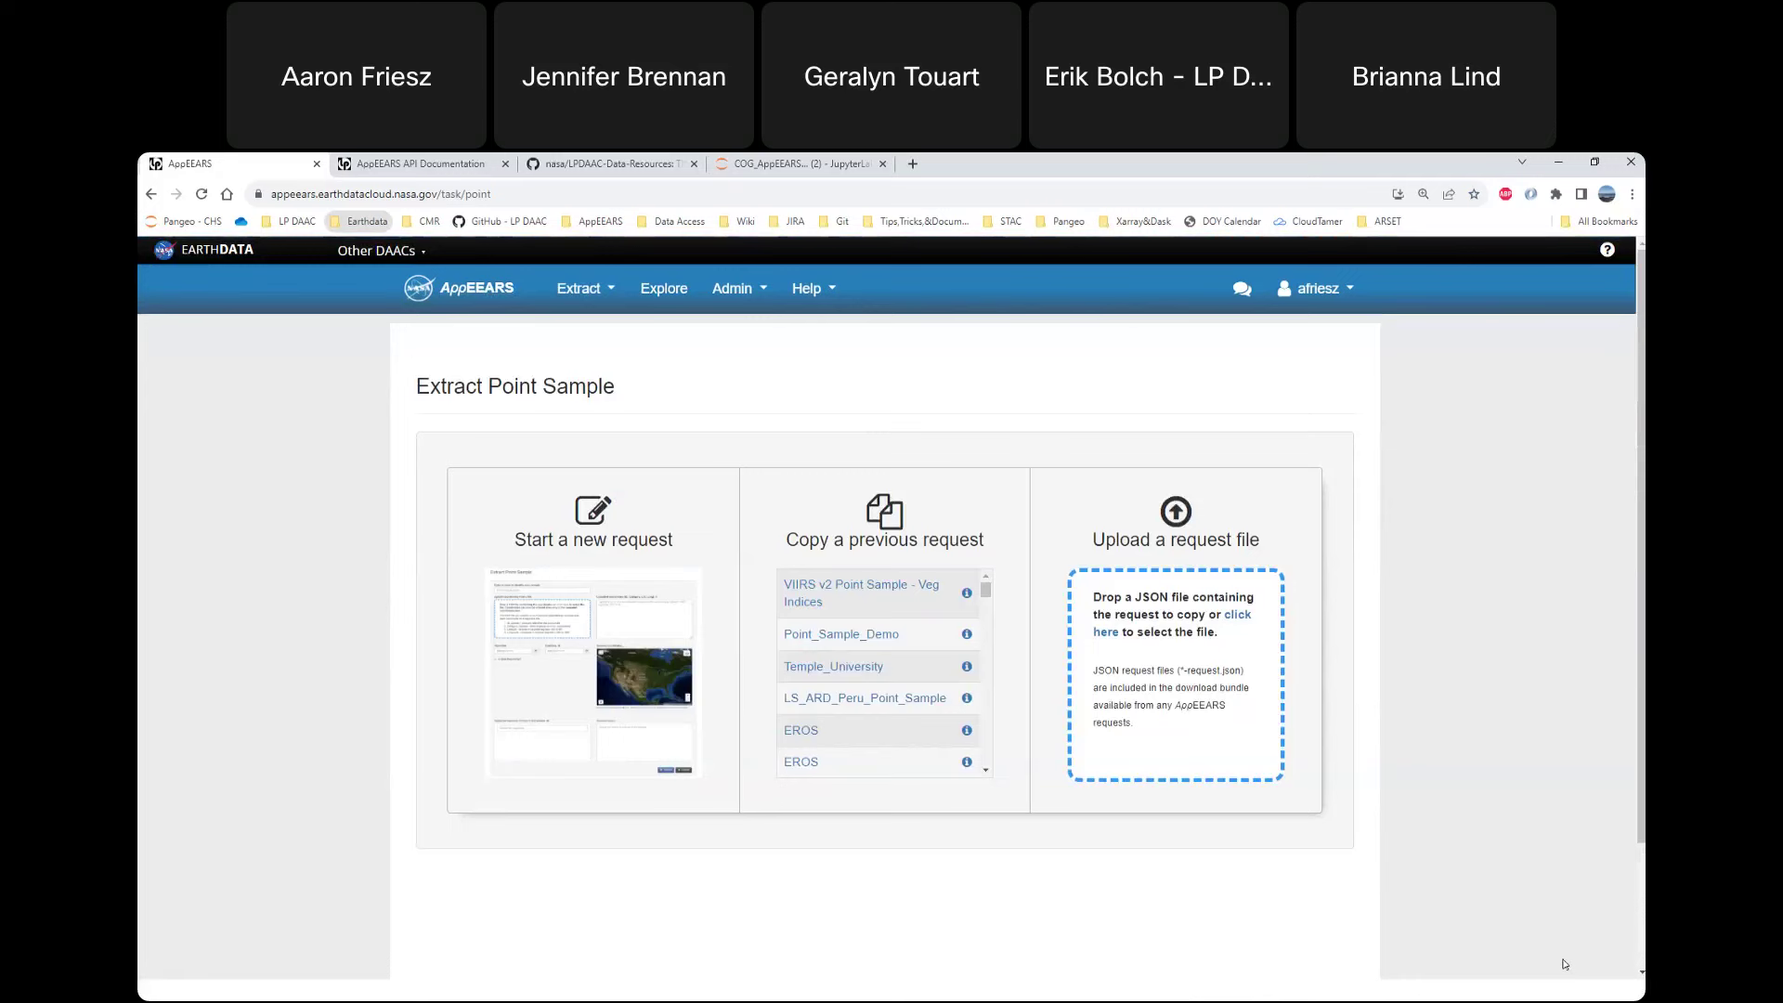
- Start a point sample request by uploading the request file "2023-jan-jun-dangermond-points-request.json" from Downloads
{"action": "left_click", "coordinate": [1230, 625]}
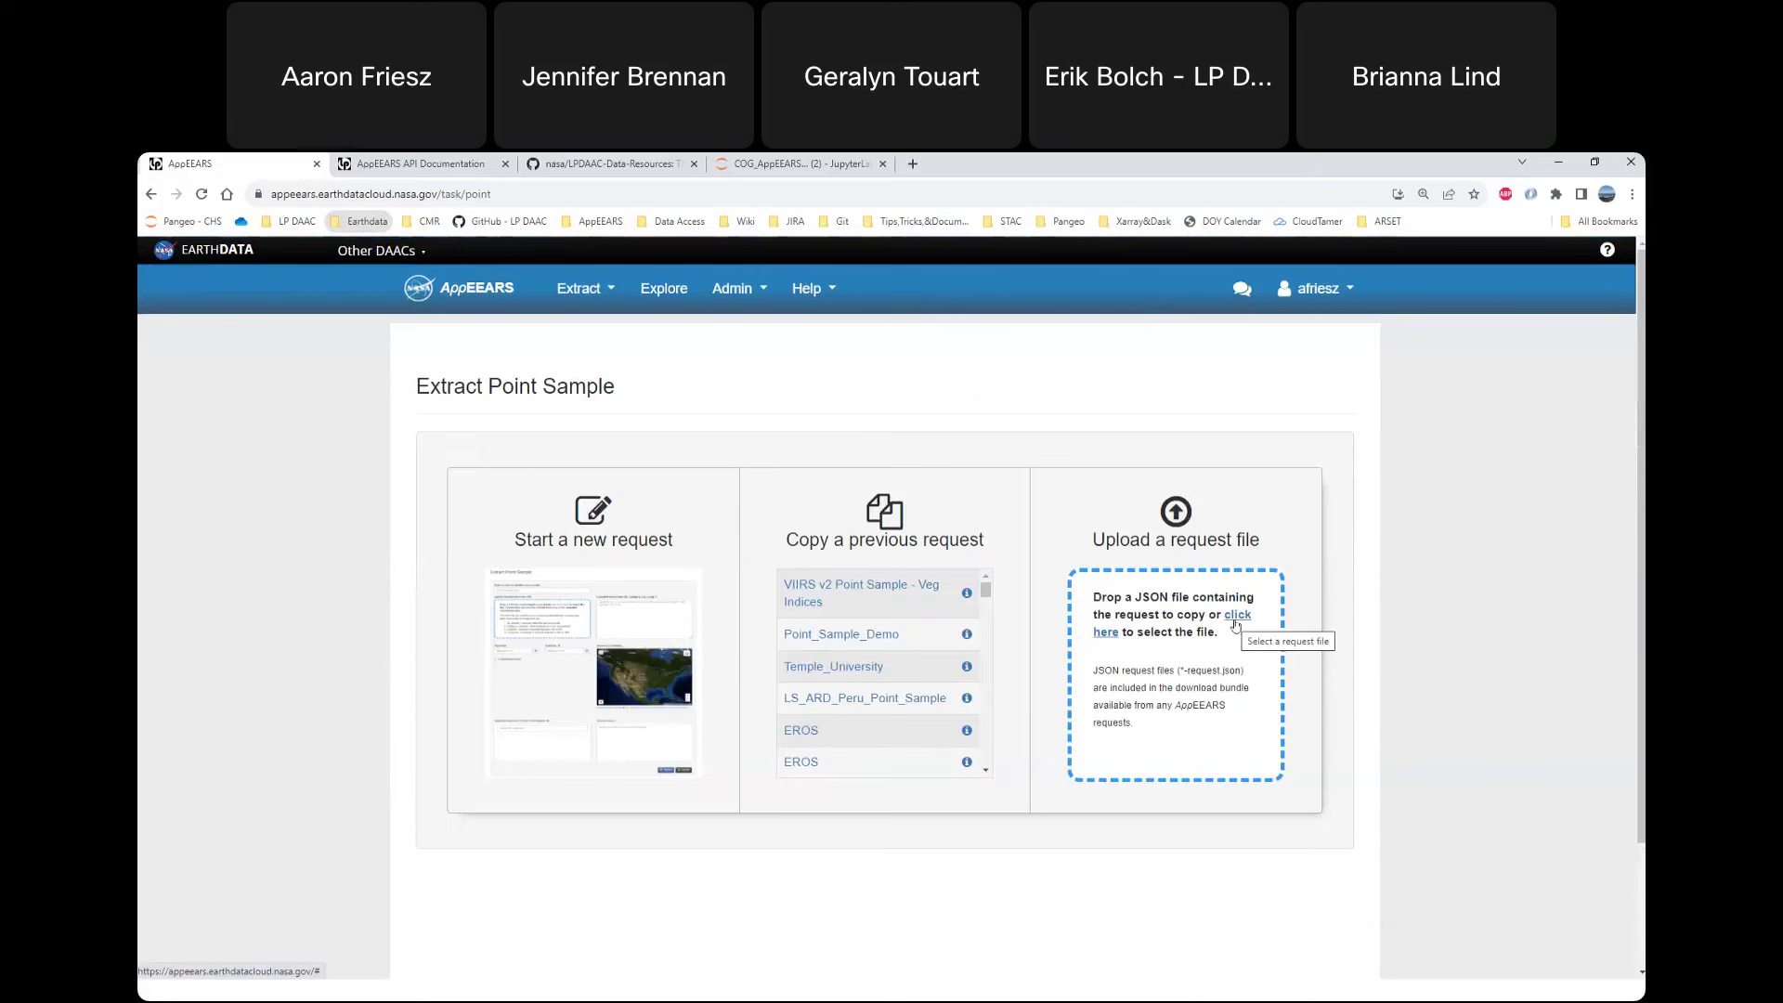
{"action": "left_click", "coordinate": [1238, 617]}
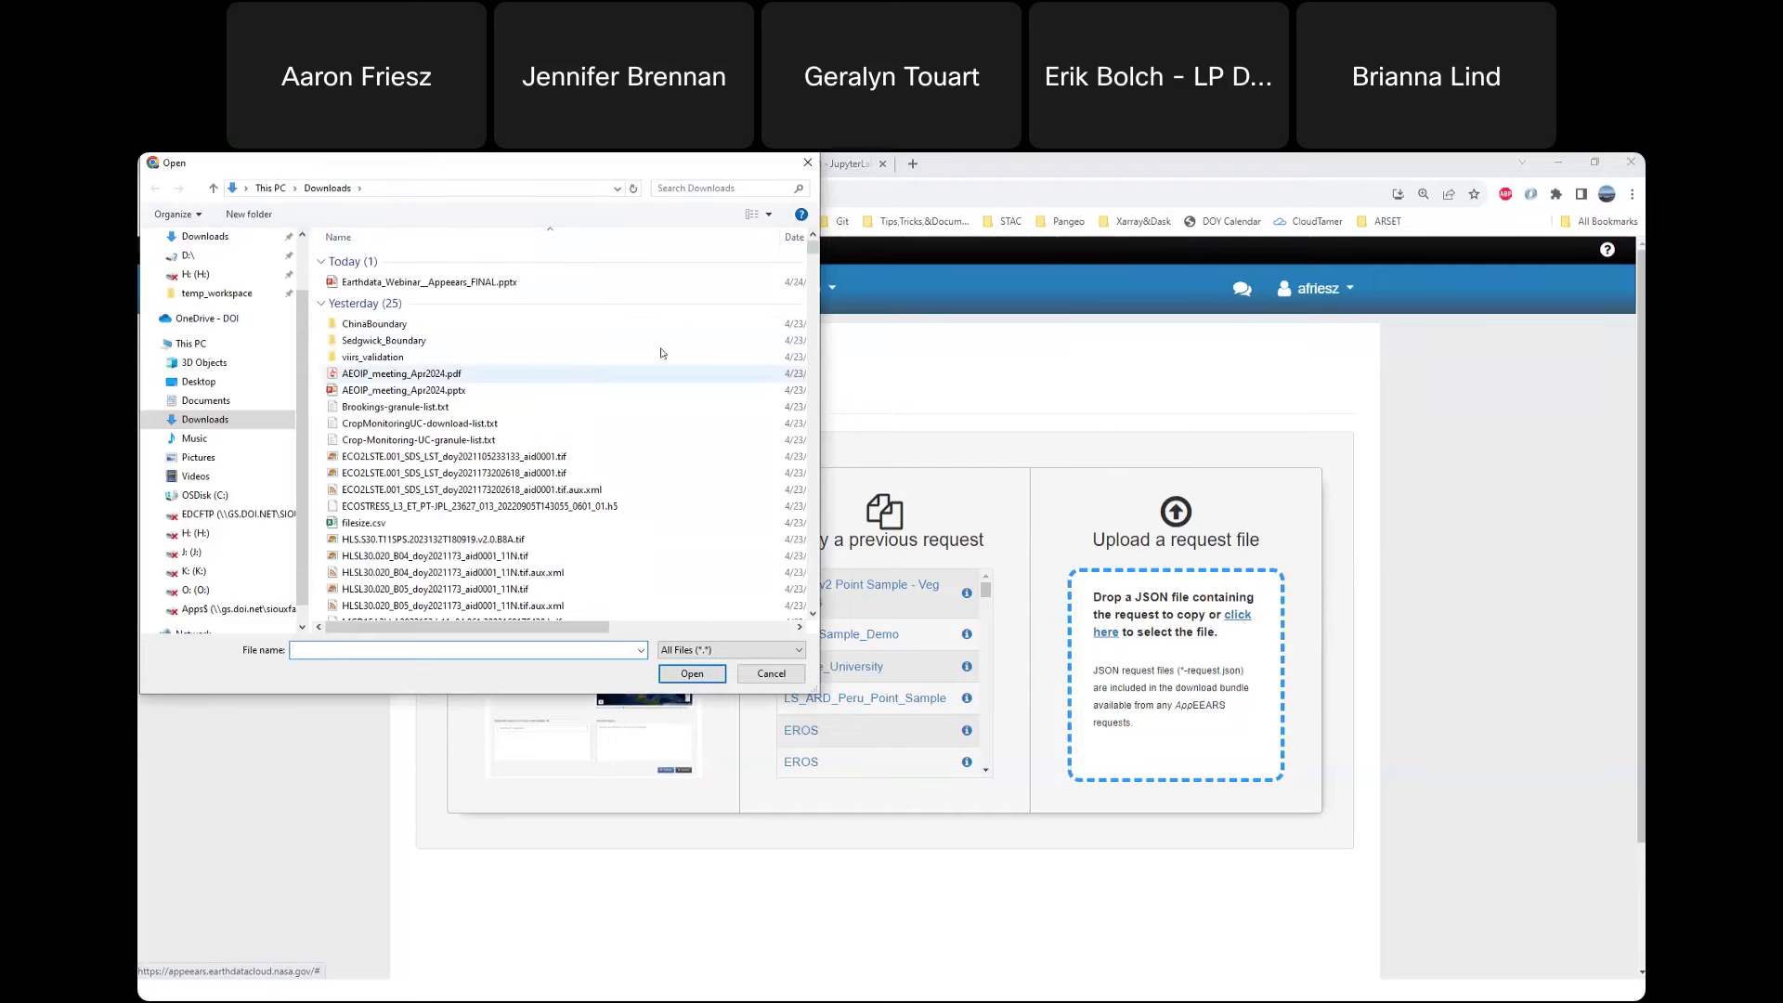
{"action": "scroll", "coordinate": [627, 372], "scroll_direction": "down", "scroll_amount": 4}
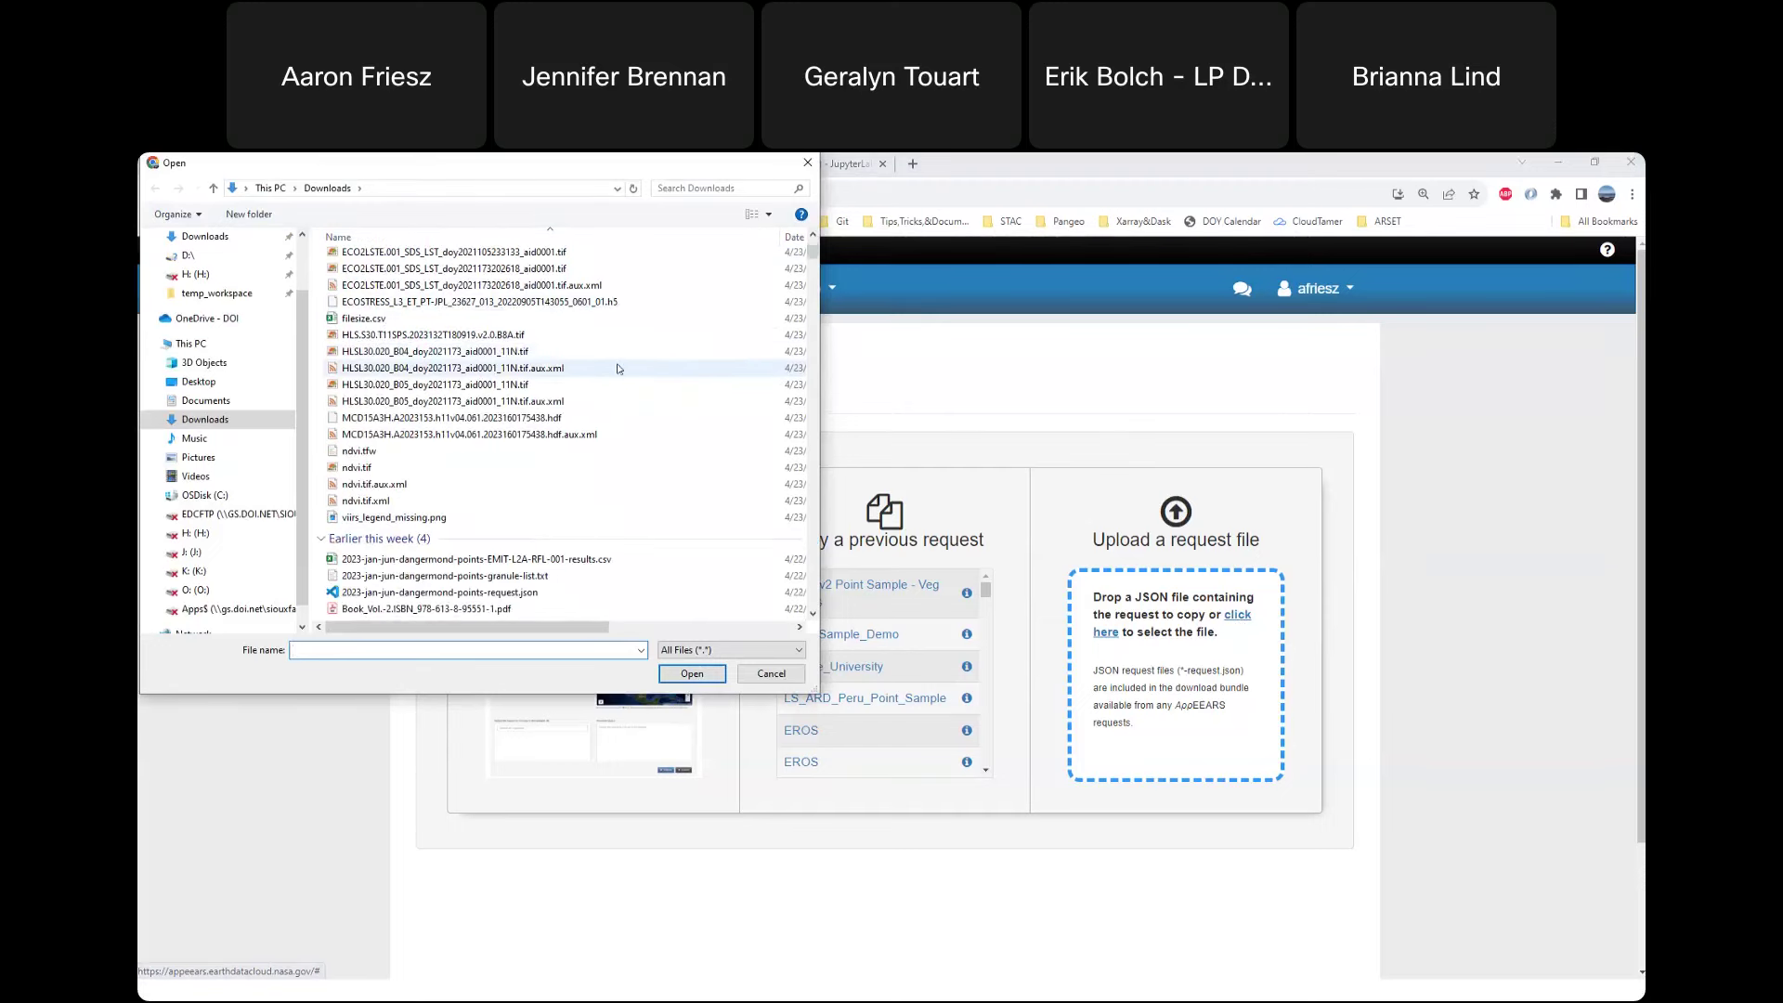
{"action": "scroll", "coordinate": [604, 446], "scroll_direction": "down", "scroll_amount": 1}
{"action": "left_click", "coordinate": [552, 540]}
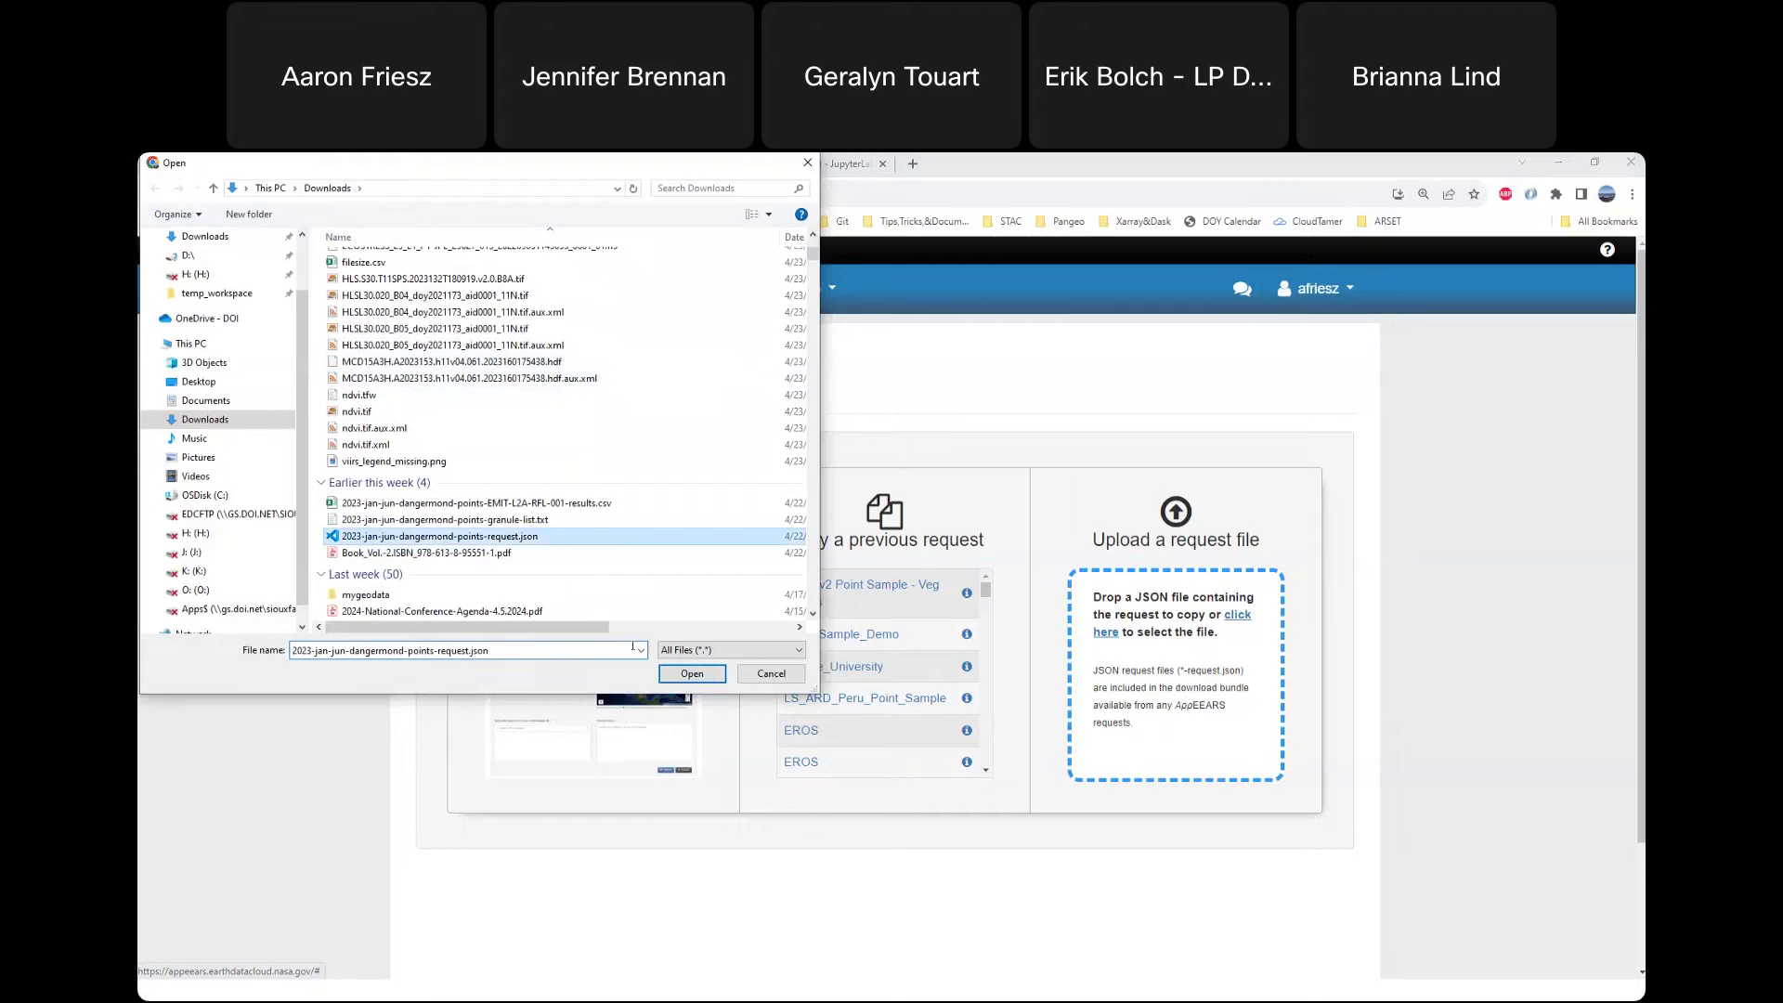
{"action": "left_click", "coordinate": [716, 677]}
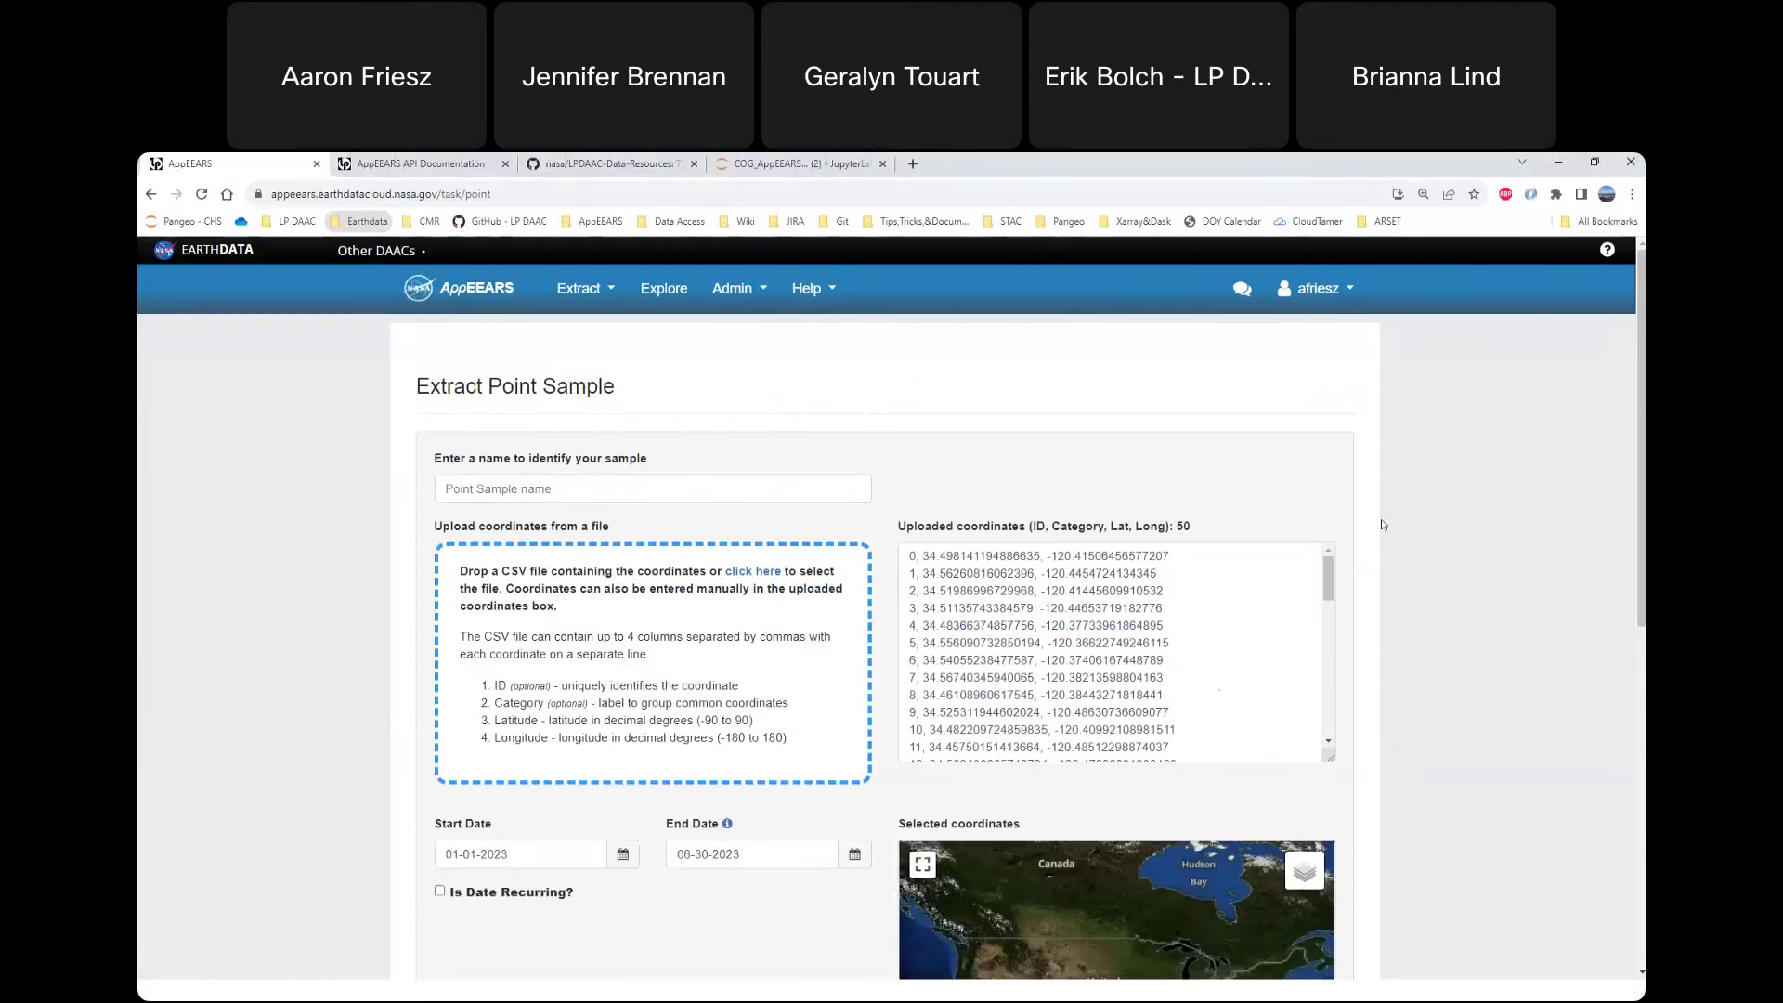
- Review the coordinates, date range, map locations and selected layers filled in from the uploaded request file
{"action": "scroll", "coordinate": [1375, 517], "scroll_direction": "down", "scroll_amount": 3}
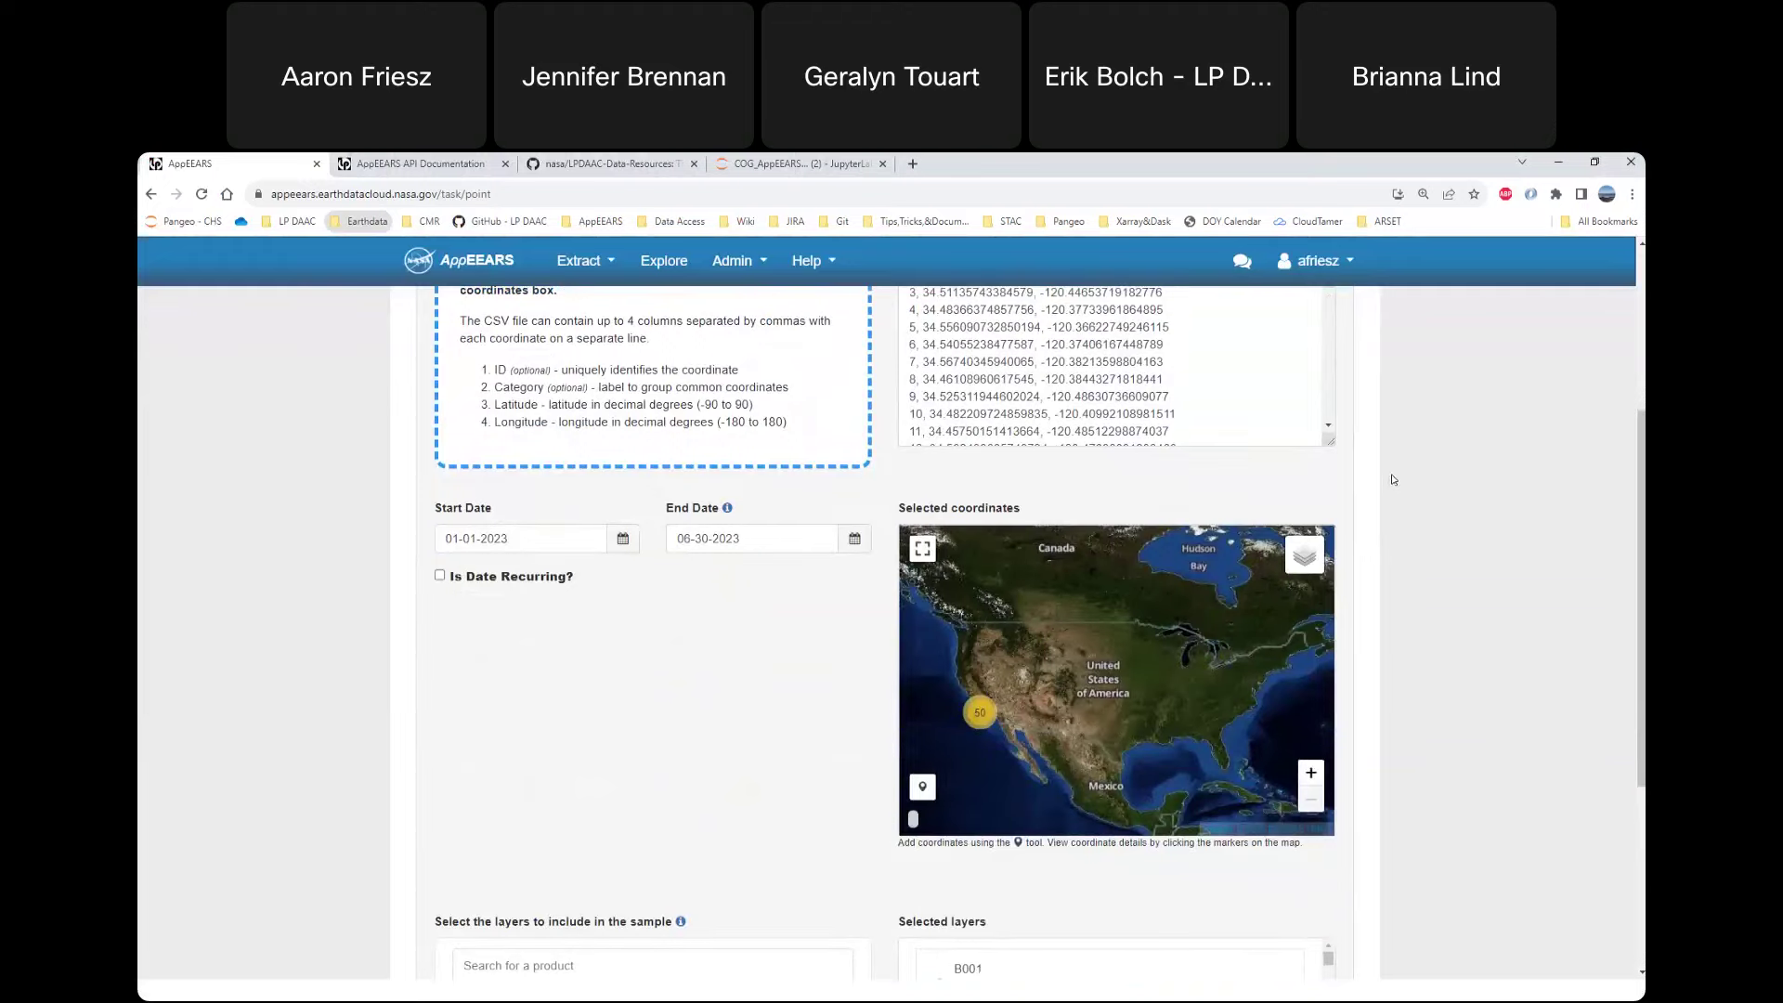
{"action": "scroll", "coordinate": [1392, 480], "scroll_direction": "down", "scroll_amount": 3}
{"action": "scroll", "coordinate": [1398, 475], "scroll_direction": "up", "scroll_amount": 3}
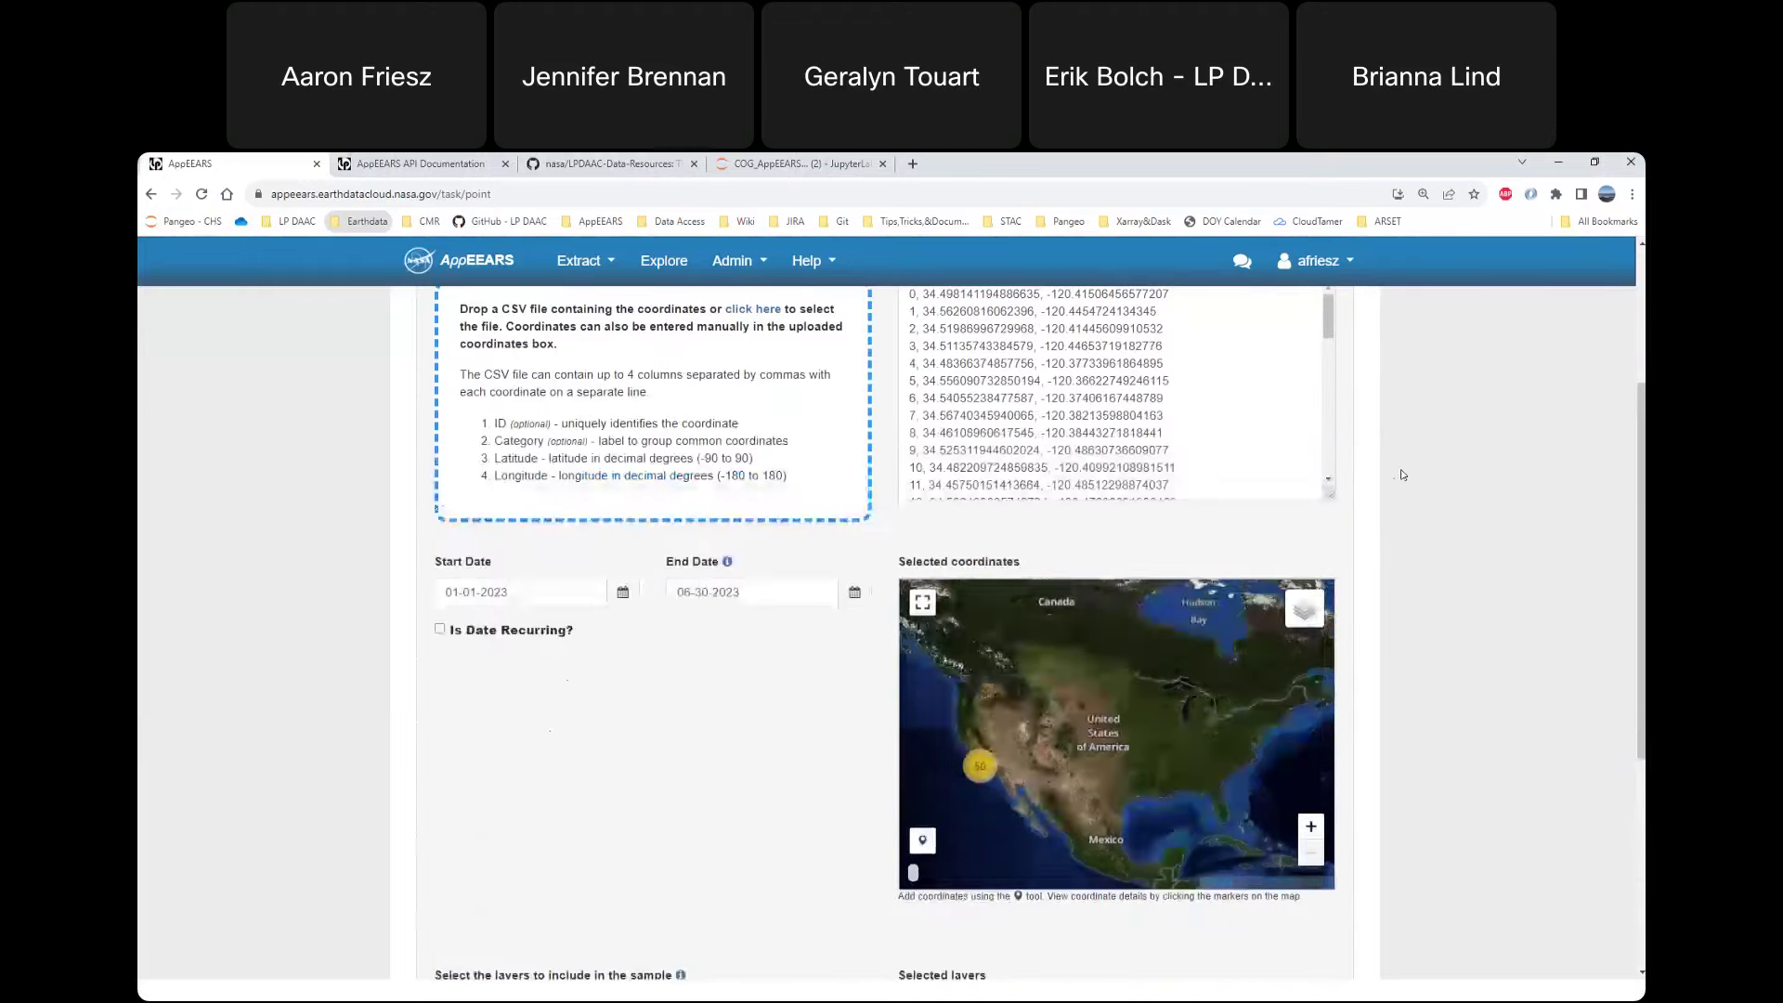
{"action": "scroll", "coordinate": [1243, 508], "scroll_direction": "up", "scroll_amount": 2}
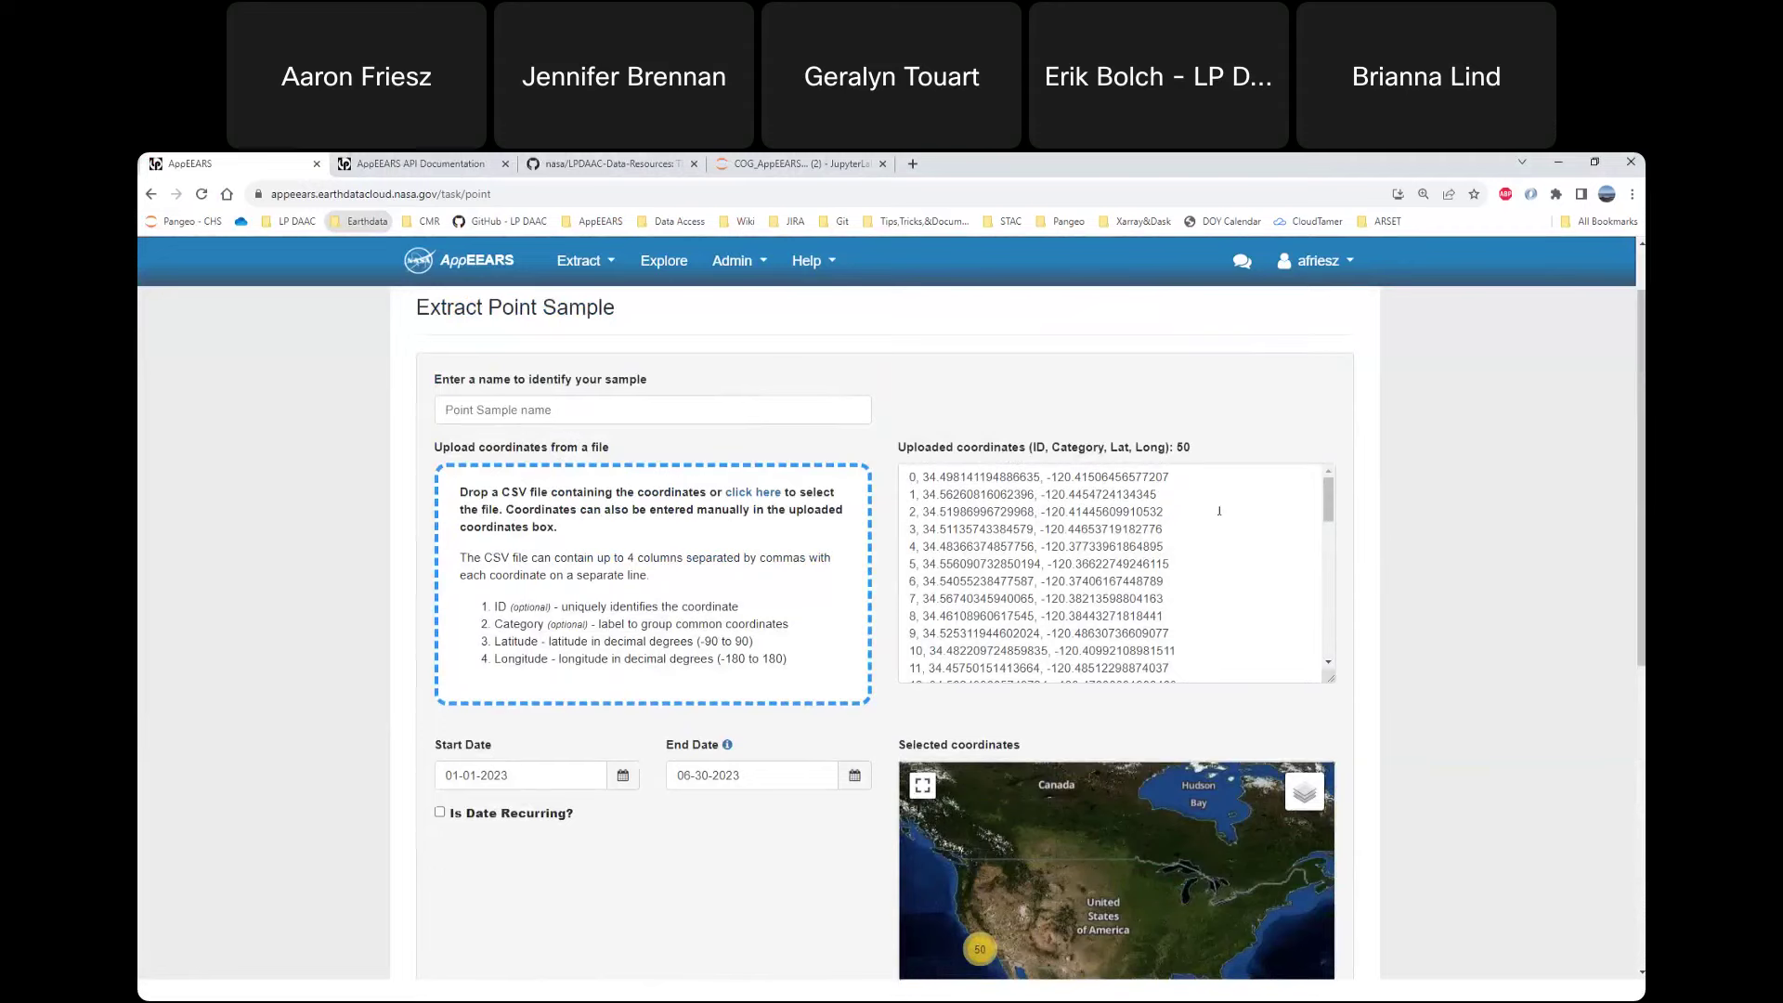
{"action": "scroll", "coordinate": [749, 783], "scroll_direction": "down", "scroll_amount": 6}
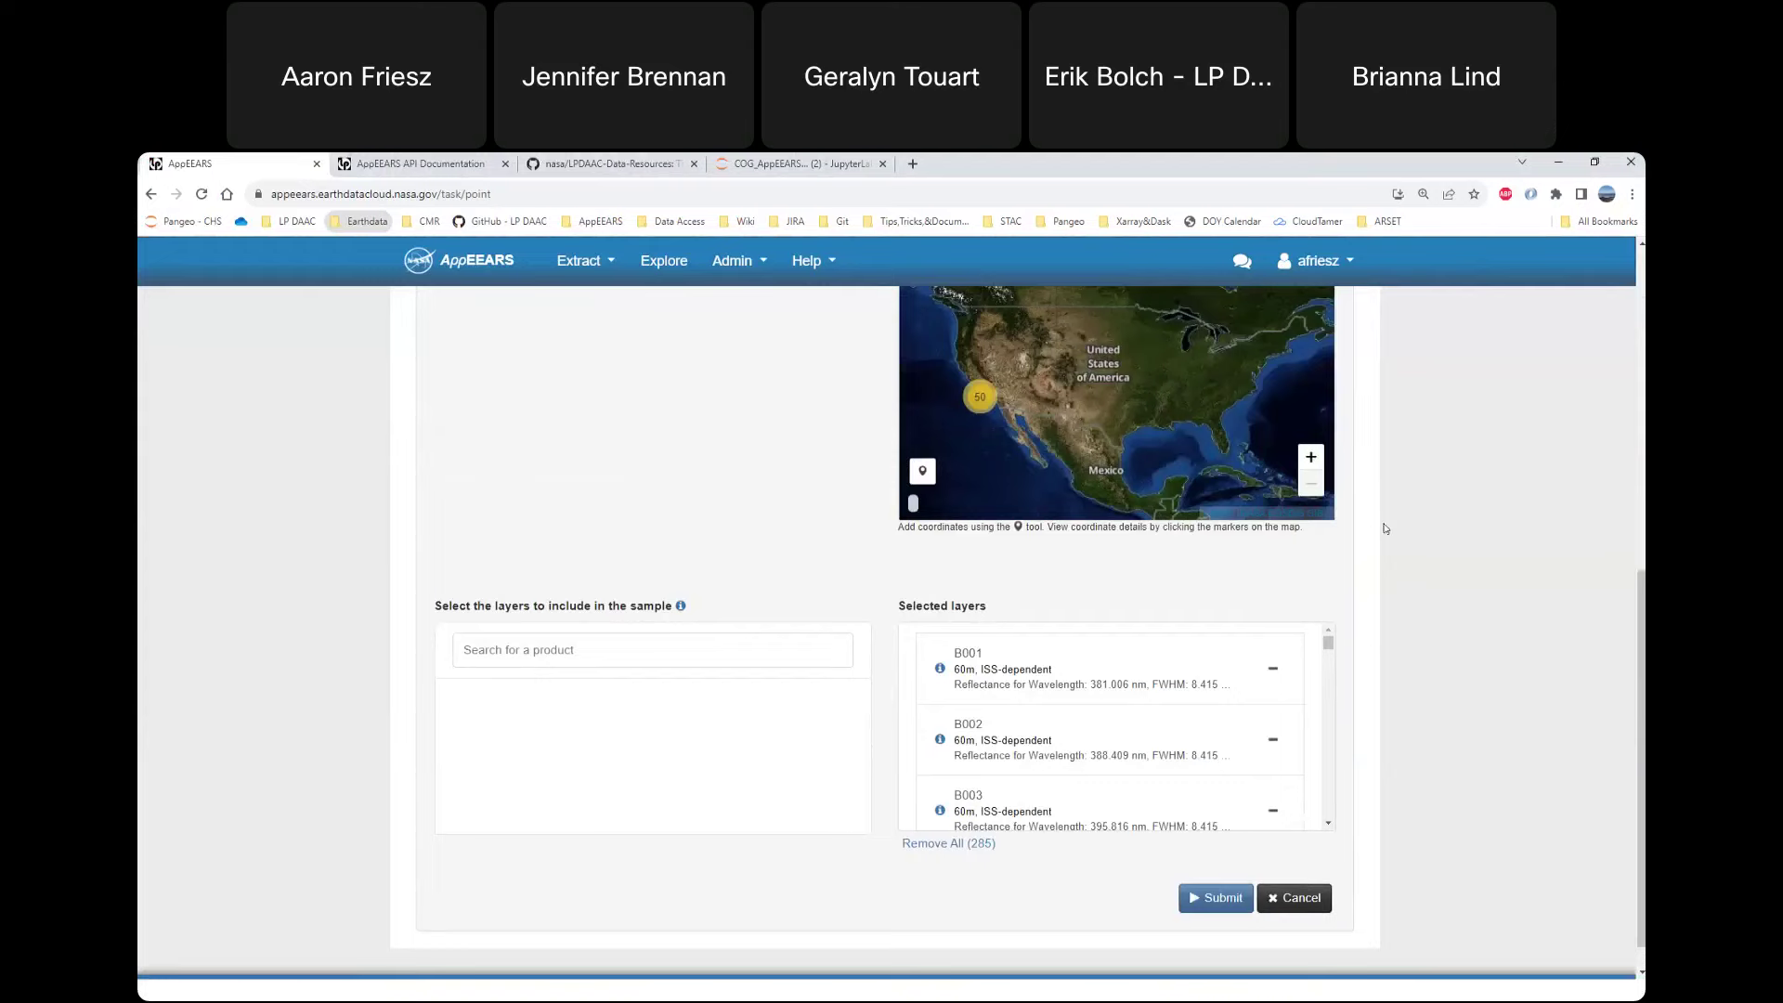
{"action": "scroll", "coordinate": [1385, 532], "scroll_direction": "up", "scroll_amount": 5}
{"action": "scroll", "coordinate": [1385, 536], "scroll_direction": "up", "scroll_amount": 1}
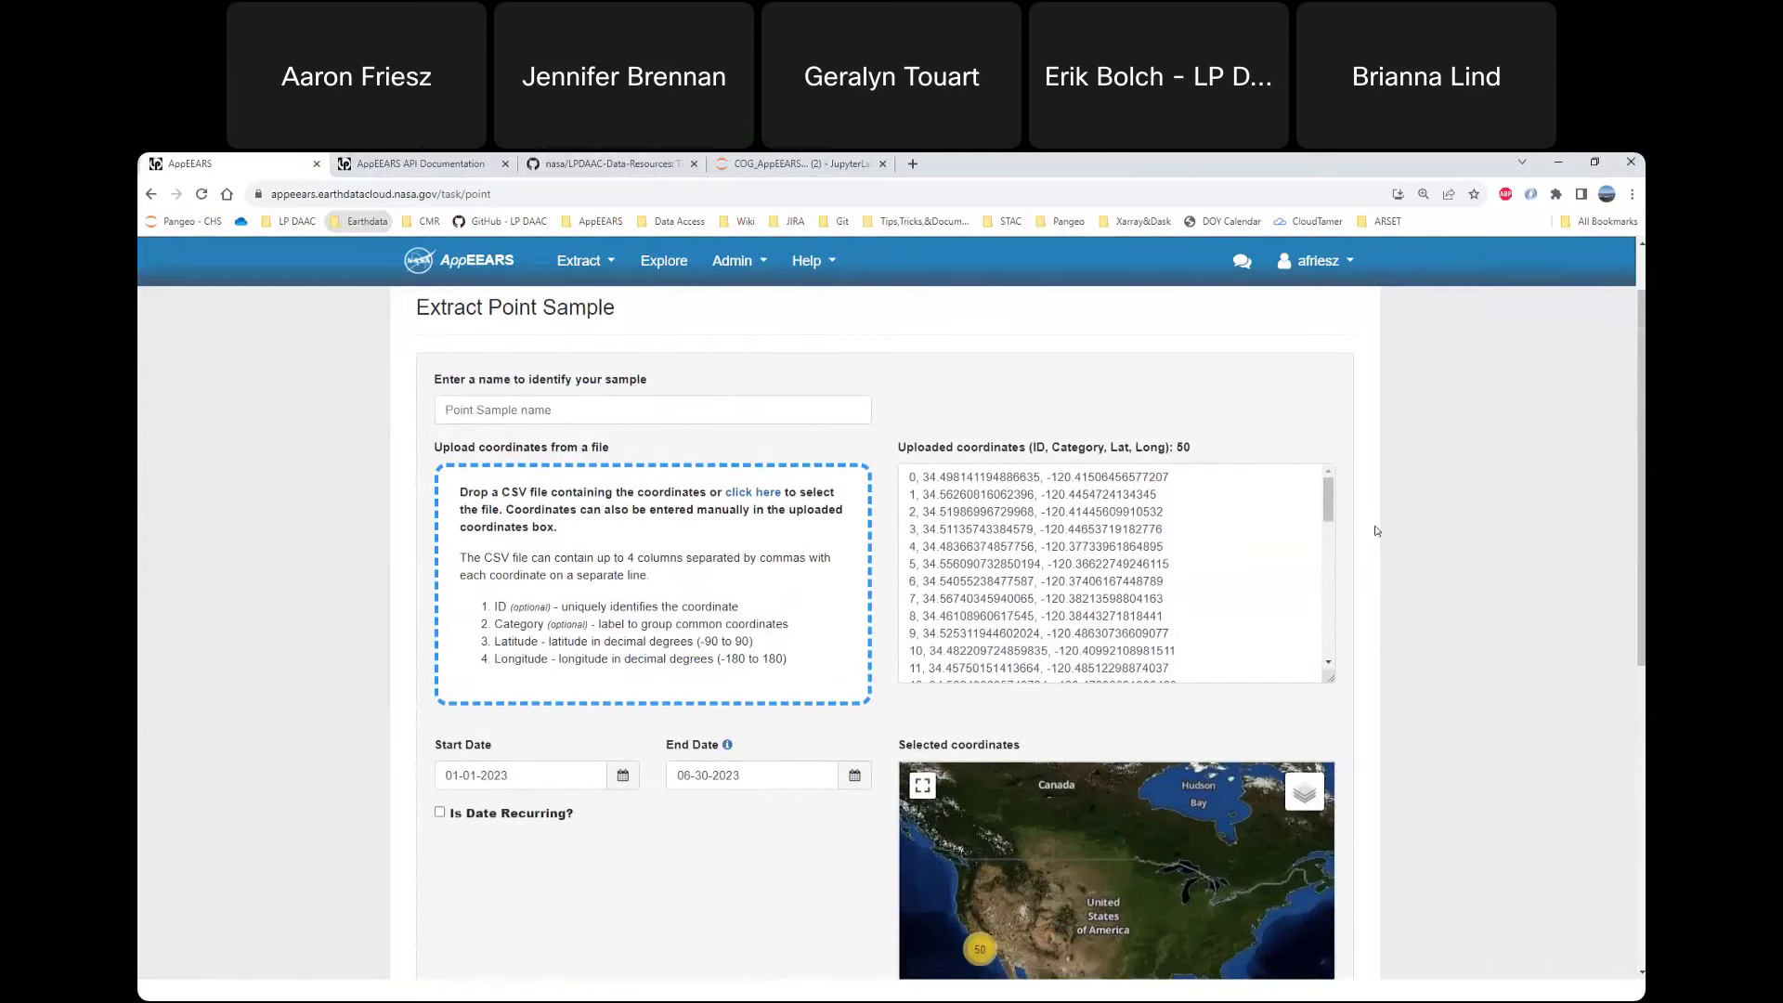
- Go back to the point sample start page and copy the previous request "VIIRS v2 Point Sample - Veg Indices"
{"action": "left_click", "coordinate": [500, 264]}
{"action": "left_click", "coordinate": [578, 288]}
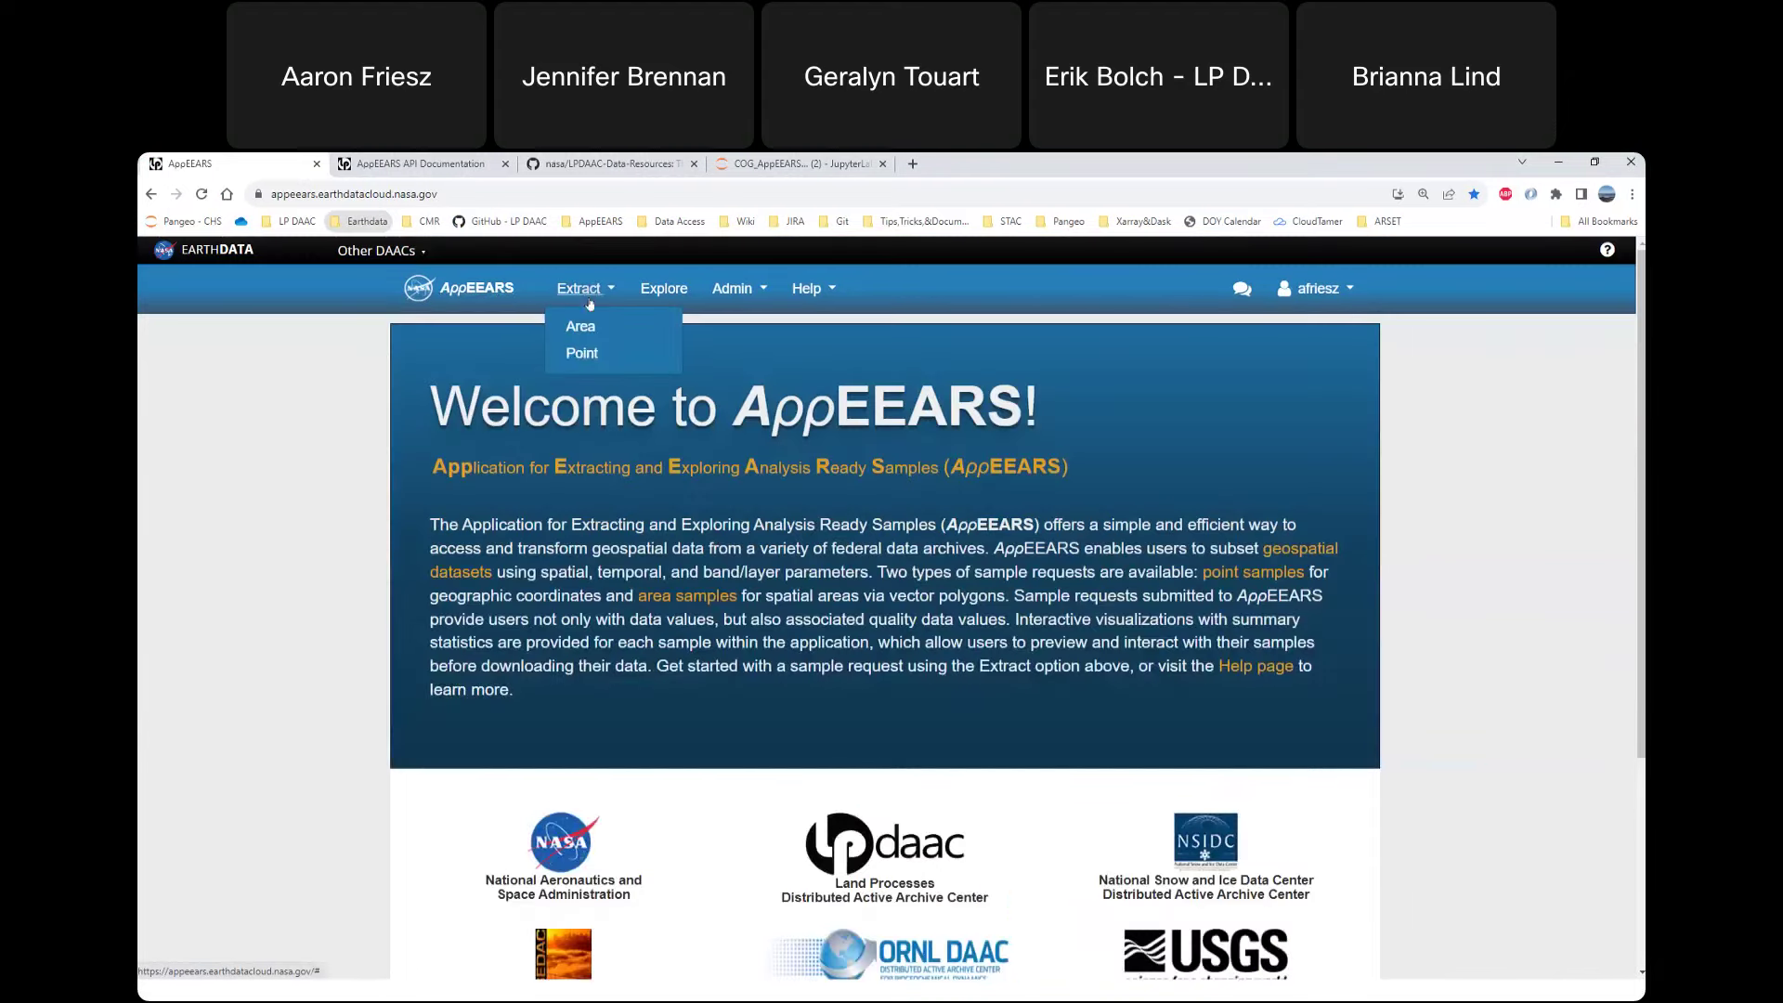
{"action": "left_click", "coordinate": [582, 355]}
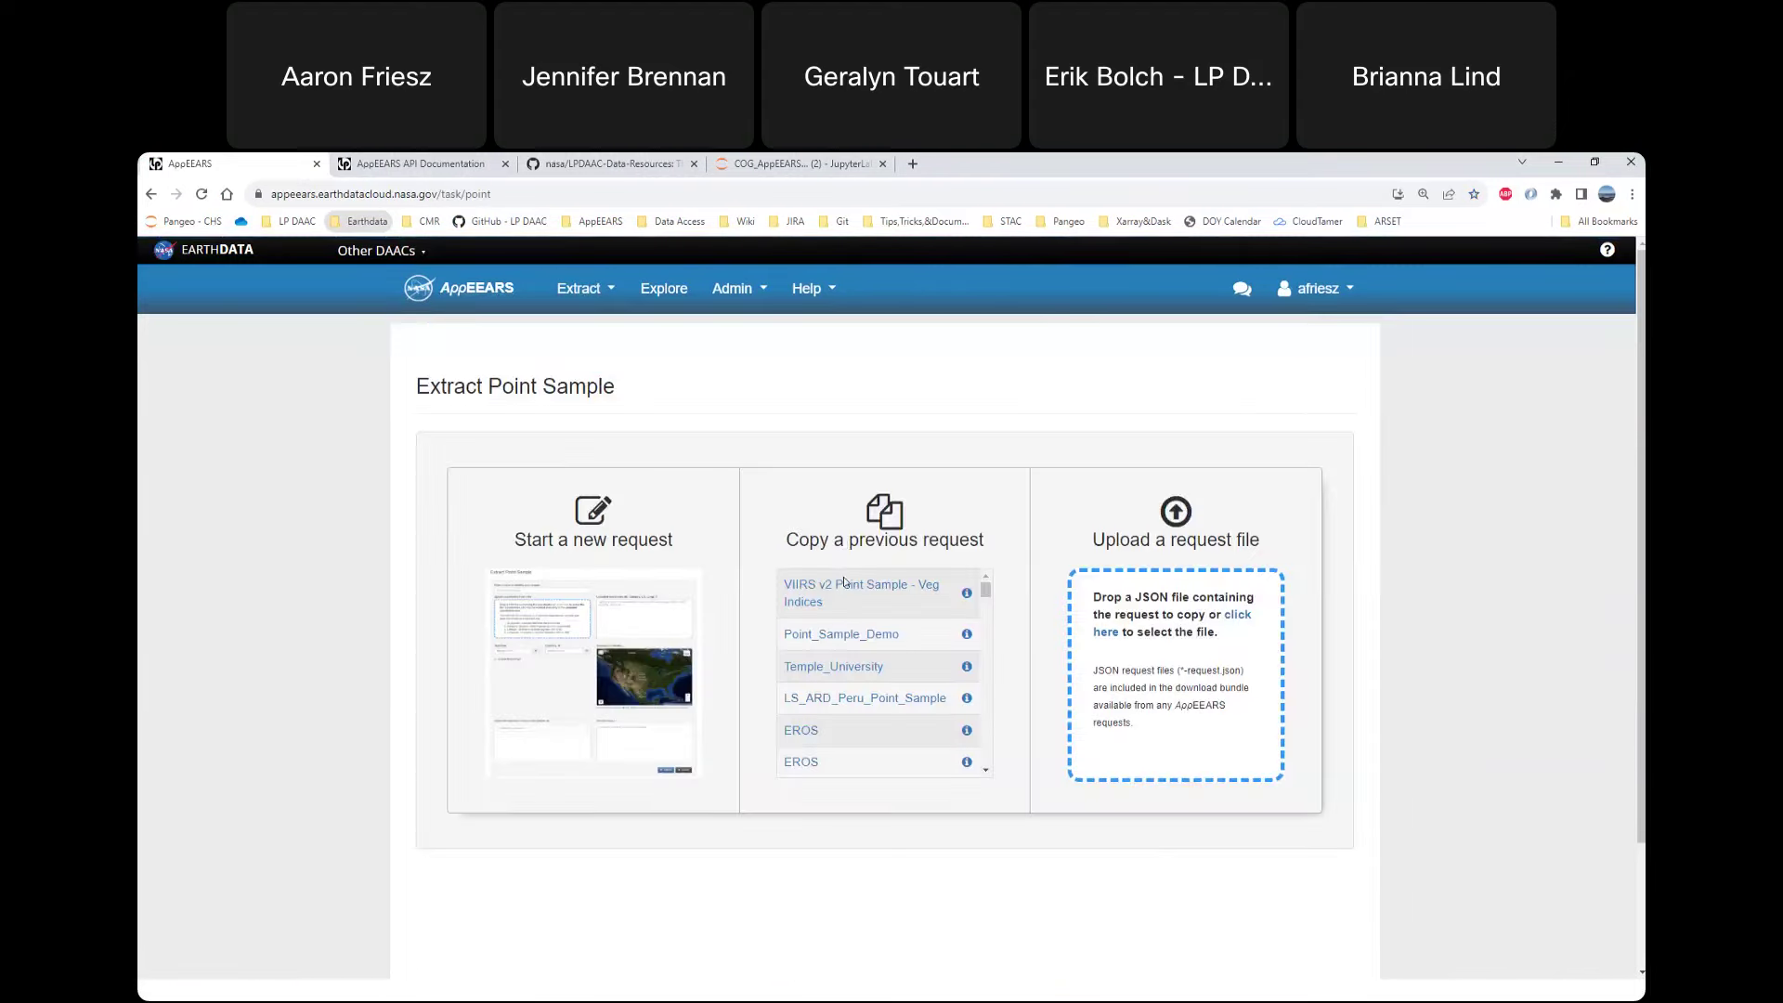
{"action": "left_click", "coordinate": [971, 593]}
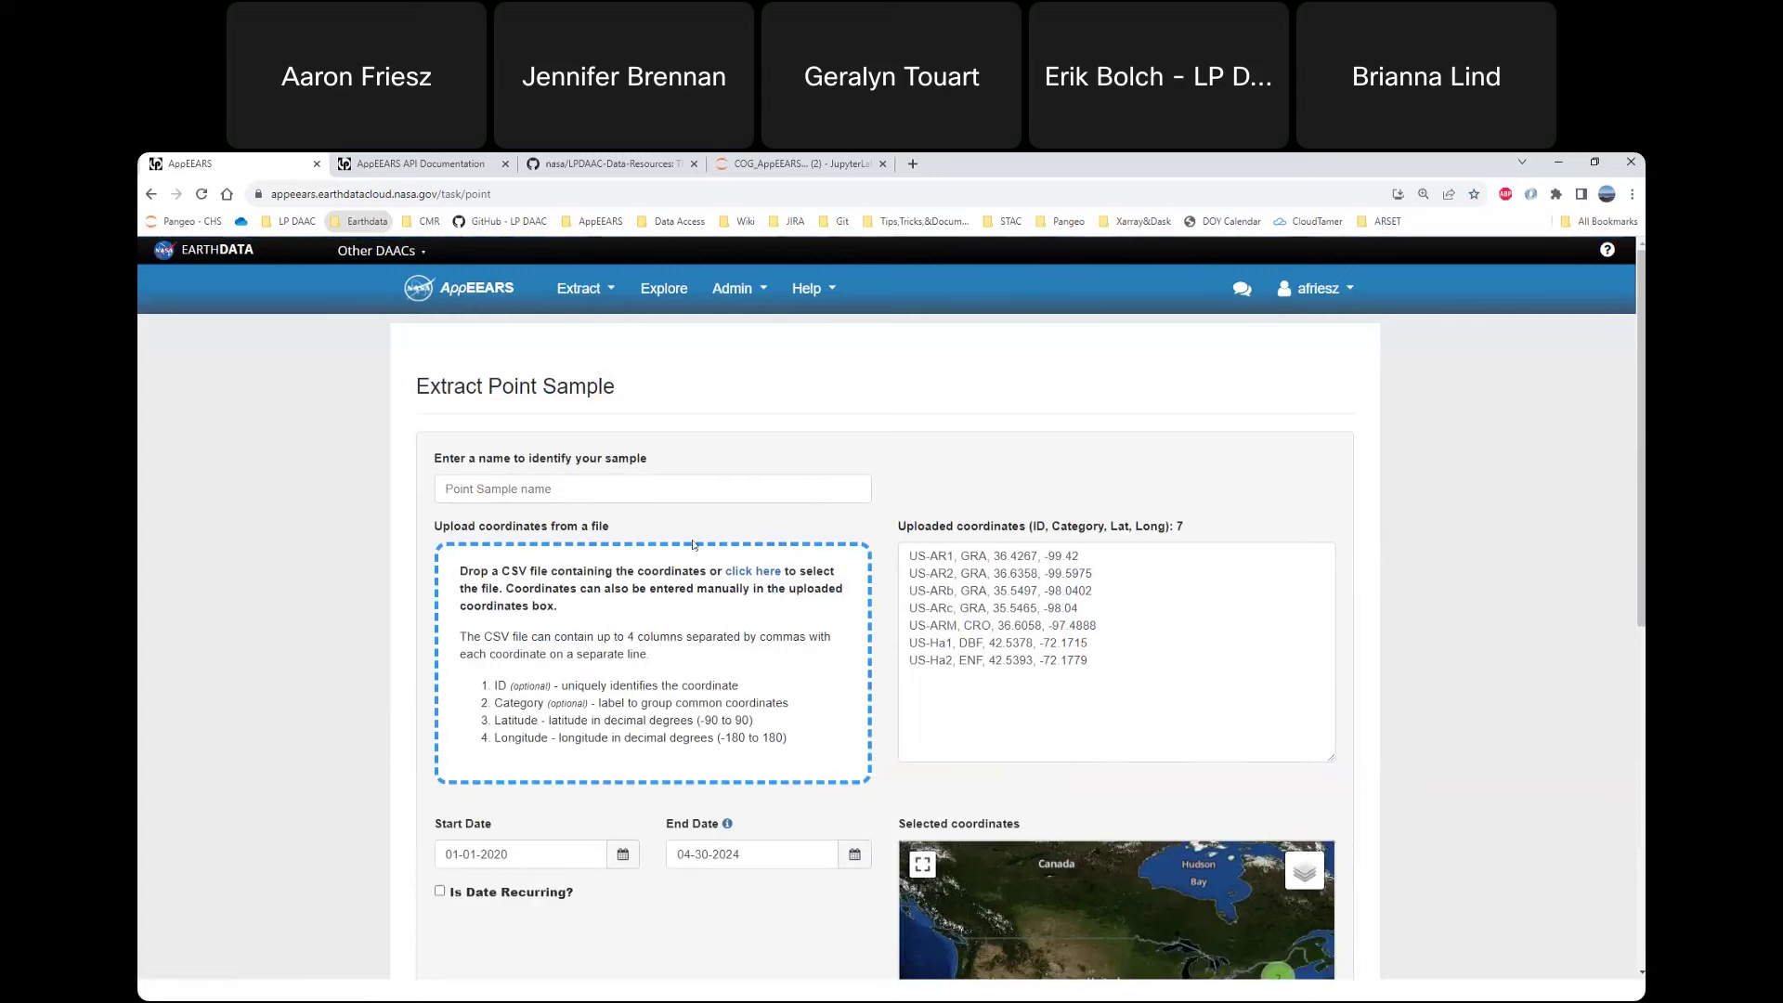
- Name the sample "demo" and review the latitude and longitude format requirements alongside the uploaded coordinates
{"action": "left_click", "coordinate": [747, 477]}
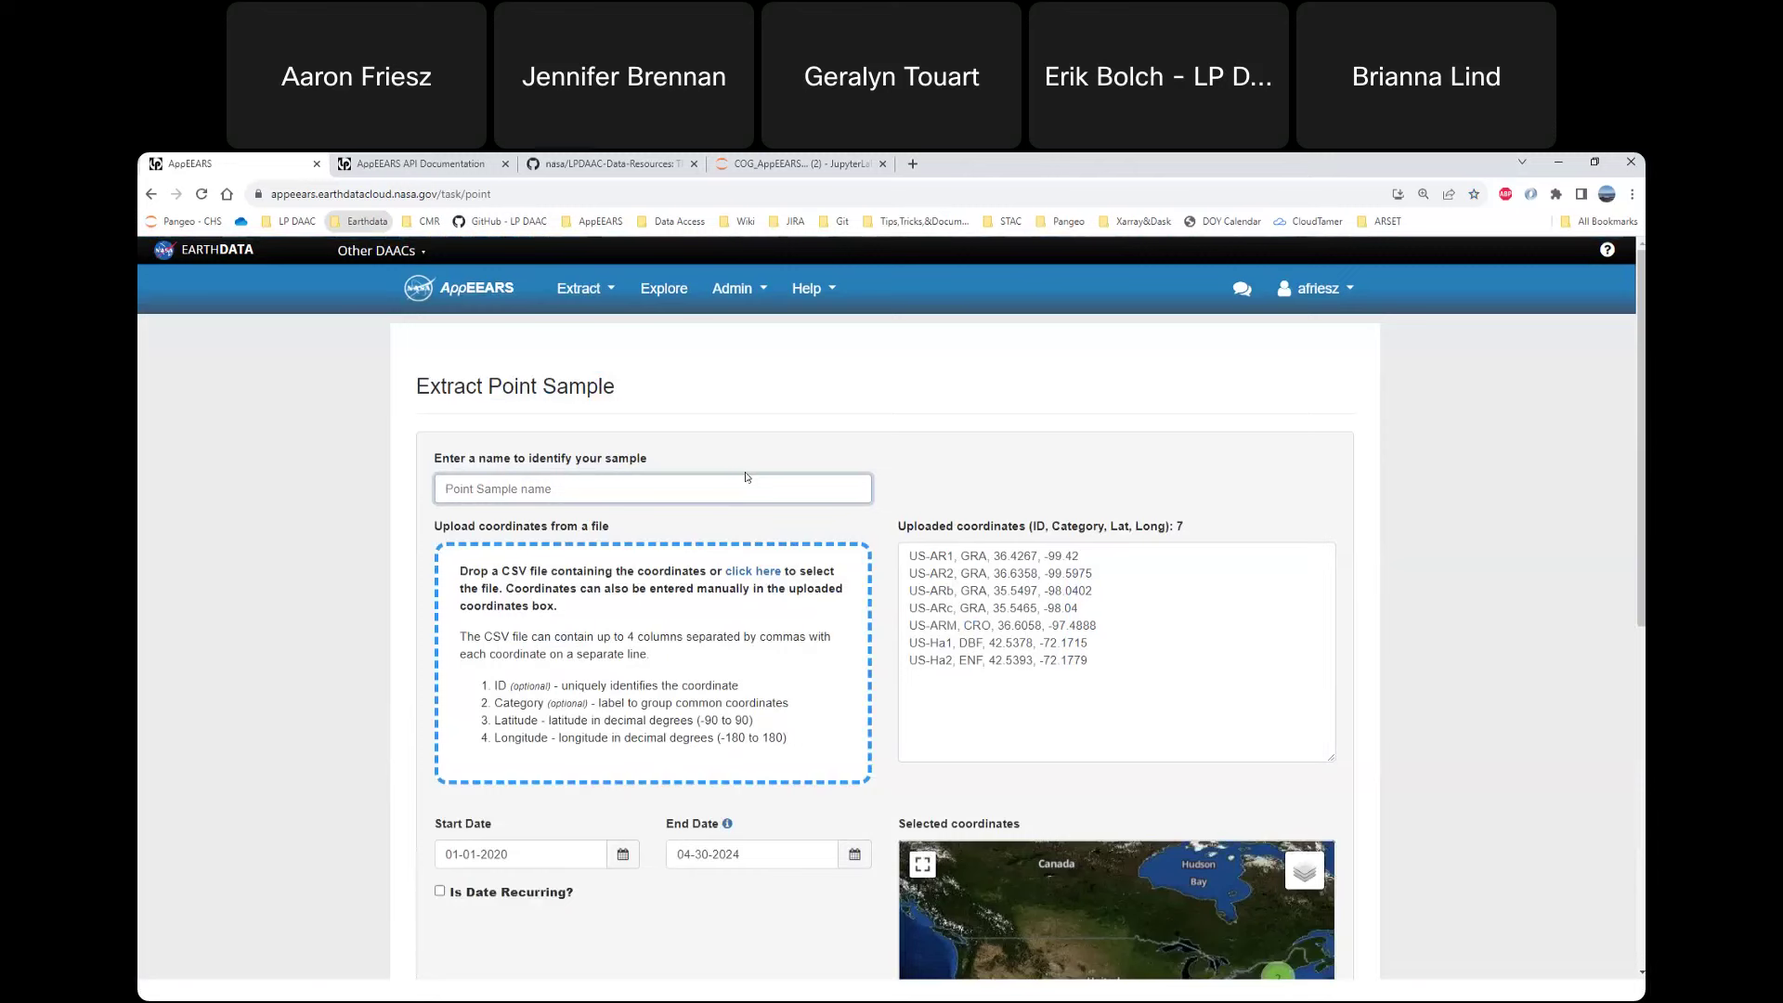
{"action": "type", "text": "demo"}
{"action": "scroll", "coordinate": [982, 374], "scroll_direction": "down", "scroll_amount": 2}
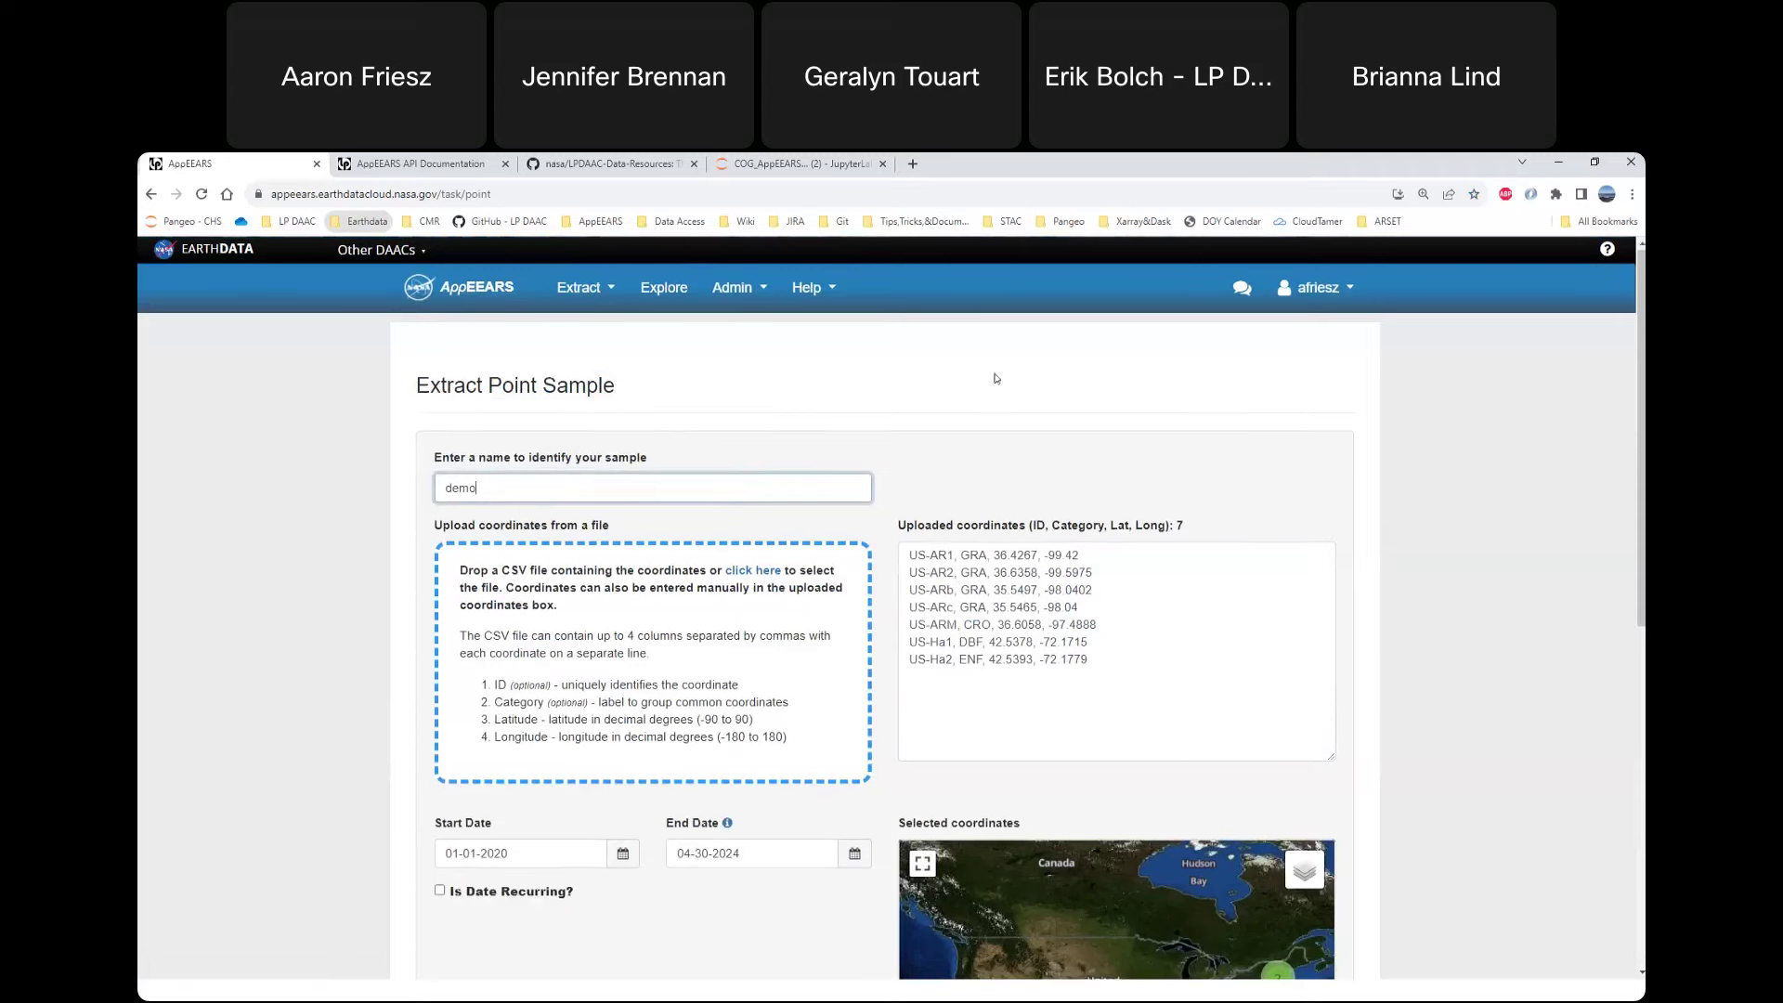
{"action": "scroll", "coordinate": [1006, 374], "scroll_direction": "down", "scroll_amount": 1}
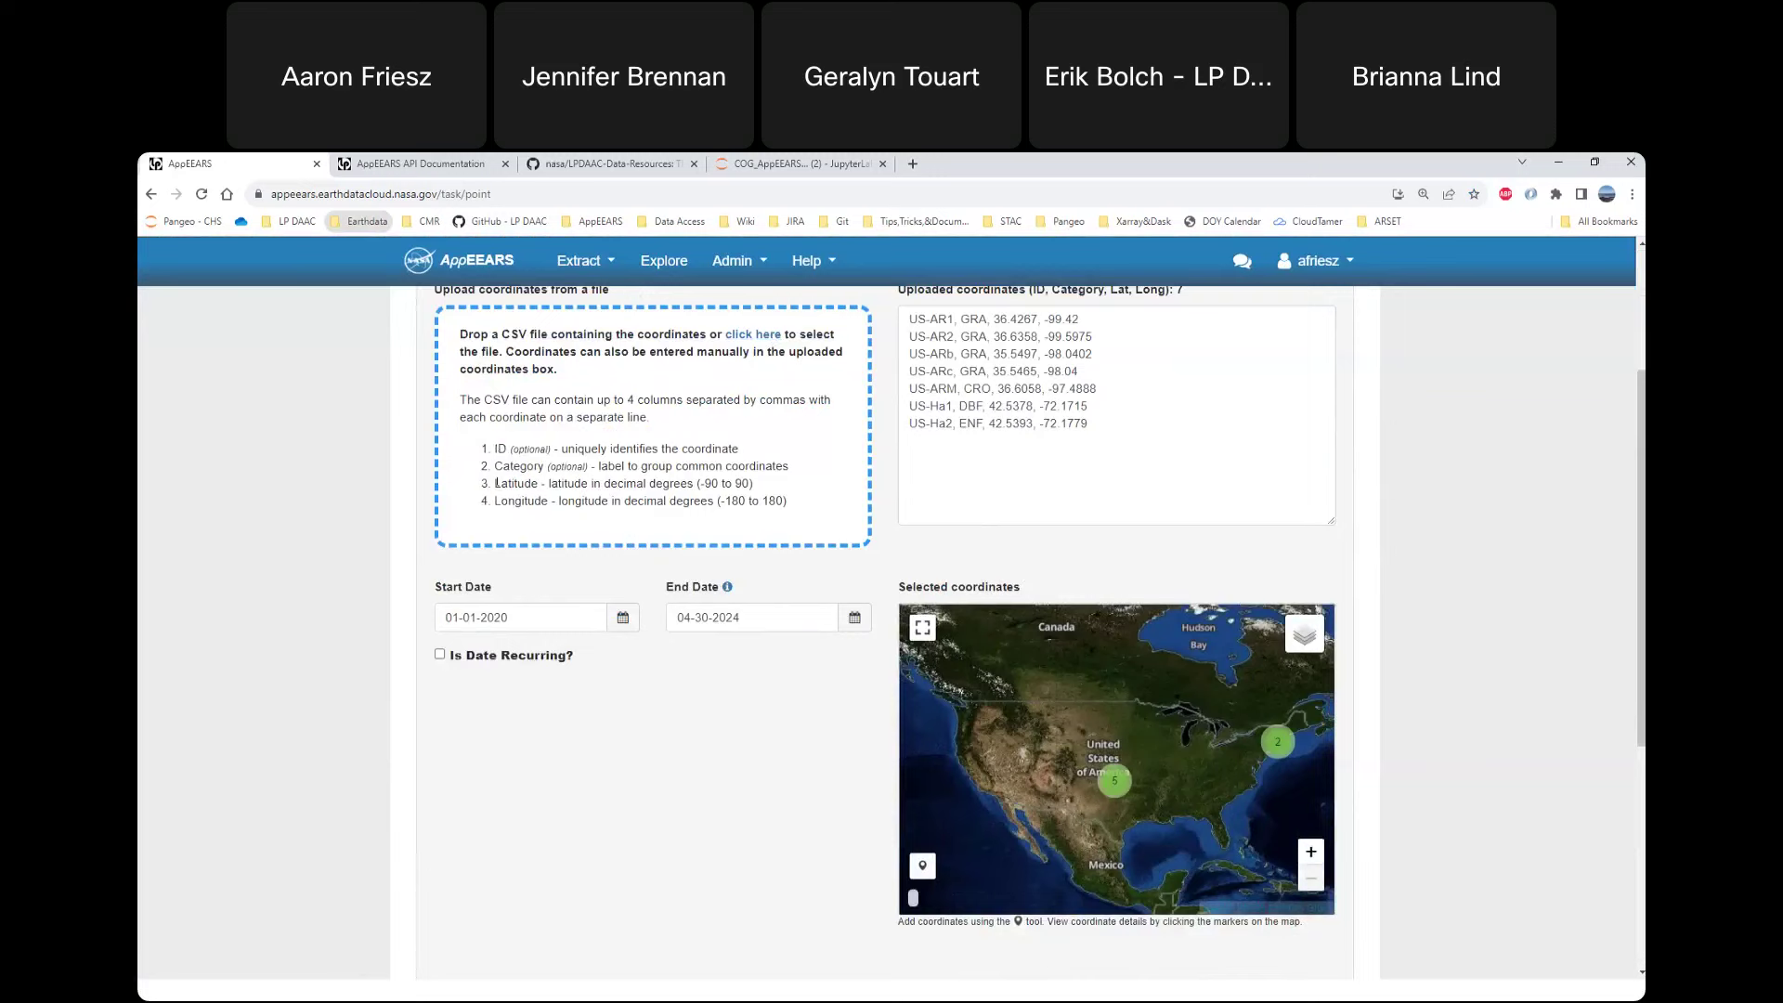
{"action": "left_click_drag", "start_coordinate": [496, 483], "coordinate": [553, 498]}
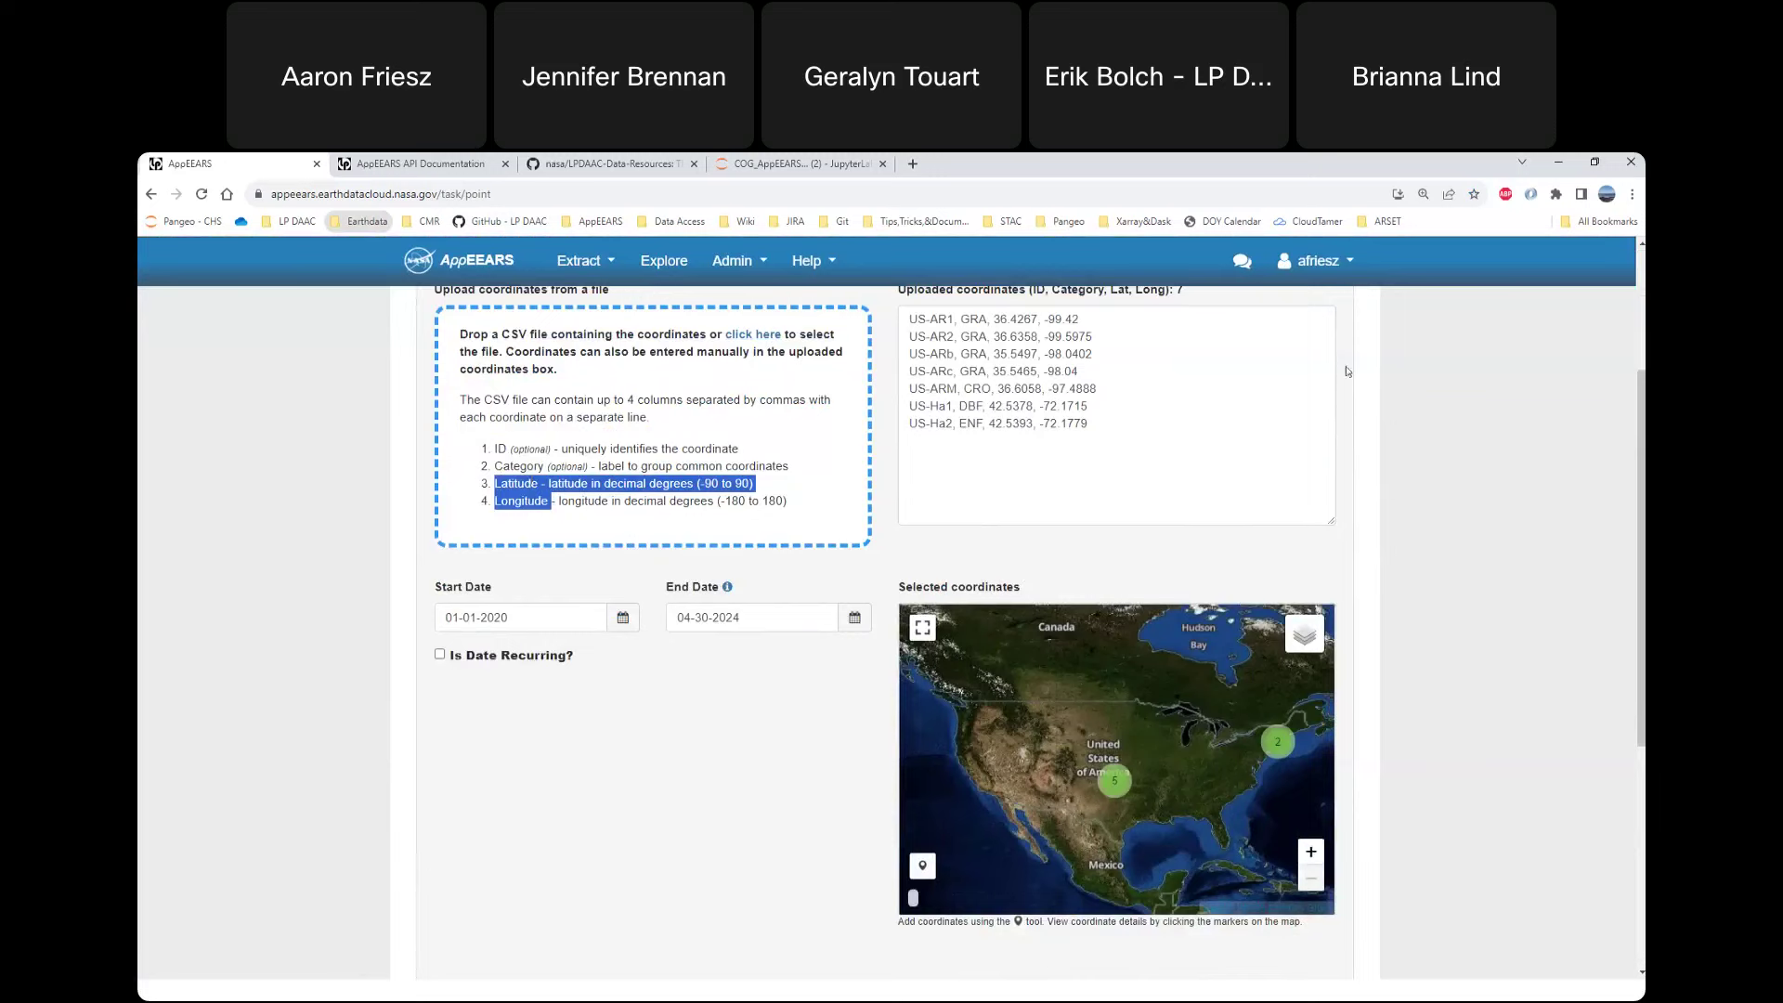
{"action": "left_click", "coordinate": [1026, 424]}
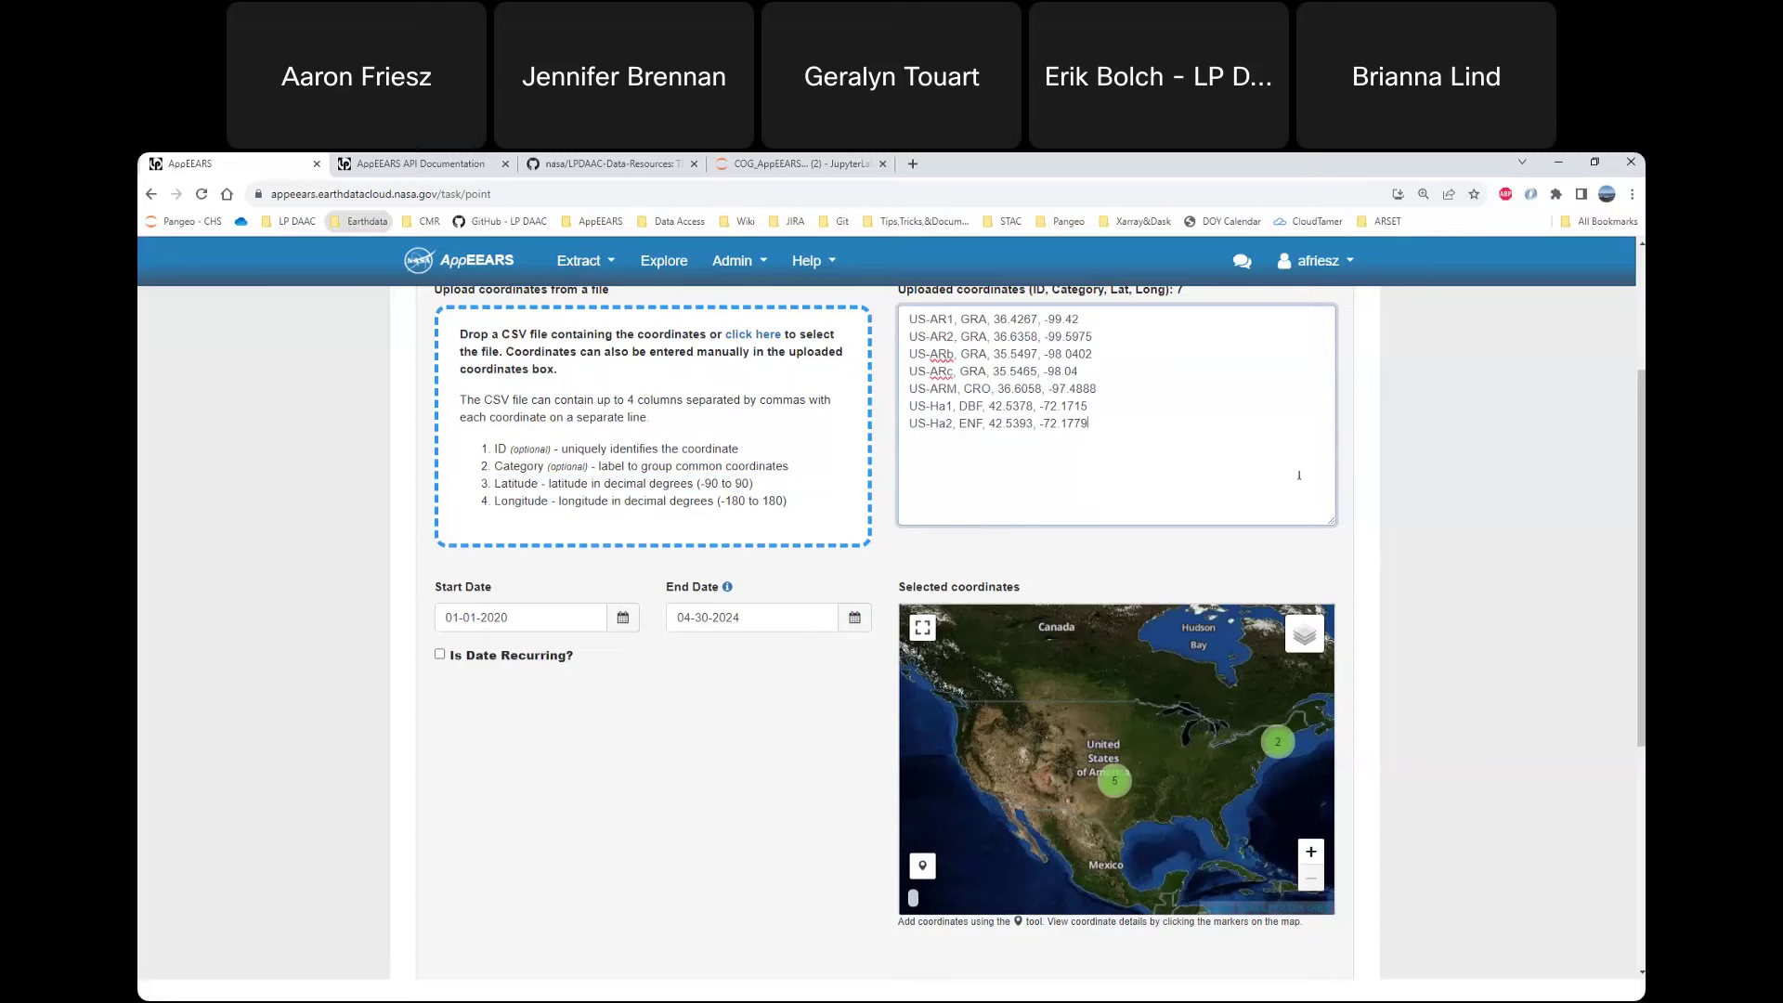
- Add two points in the western United States with the map's coordinate tool, and delete their two lines from the uploaded coordinates
{"action": "scroll", "coordinate": [1216, 486], "scroll_direction": "down", "scroll_amount": 1}
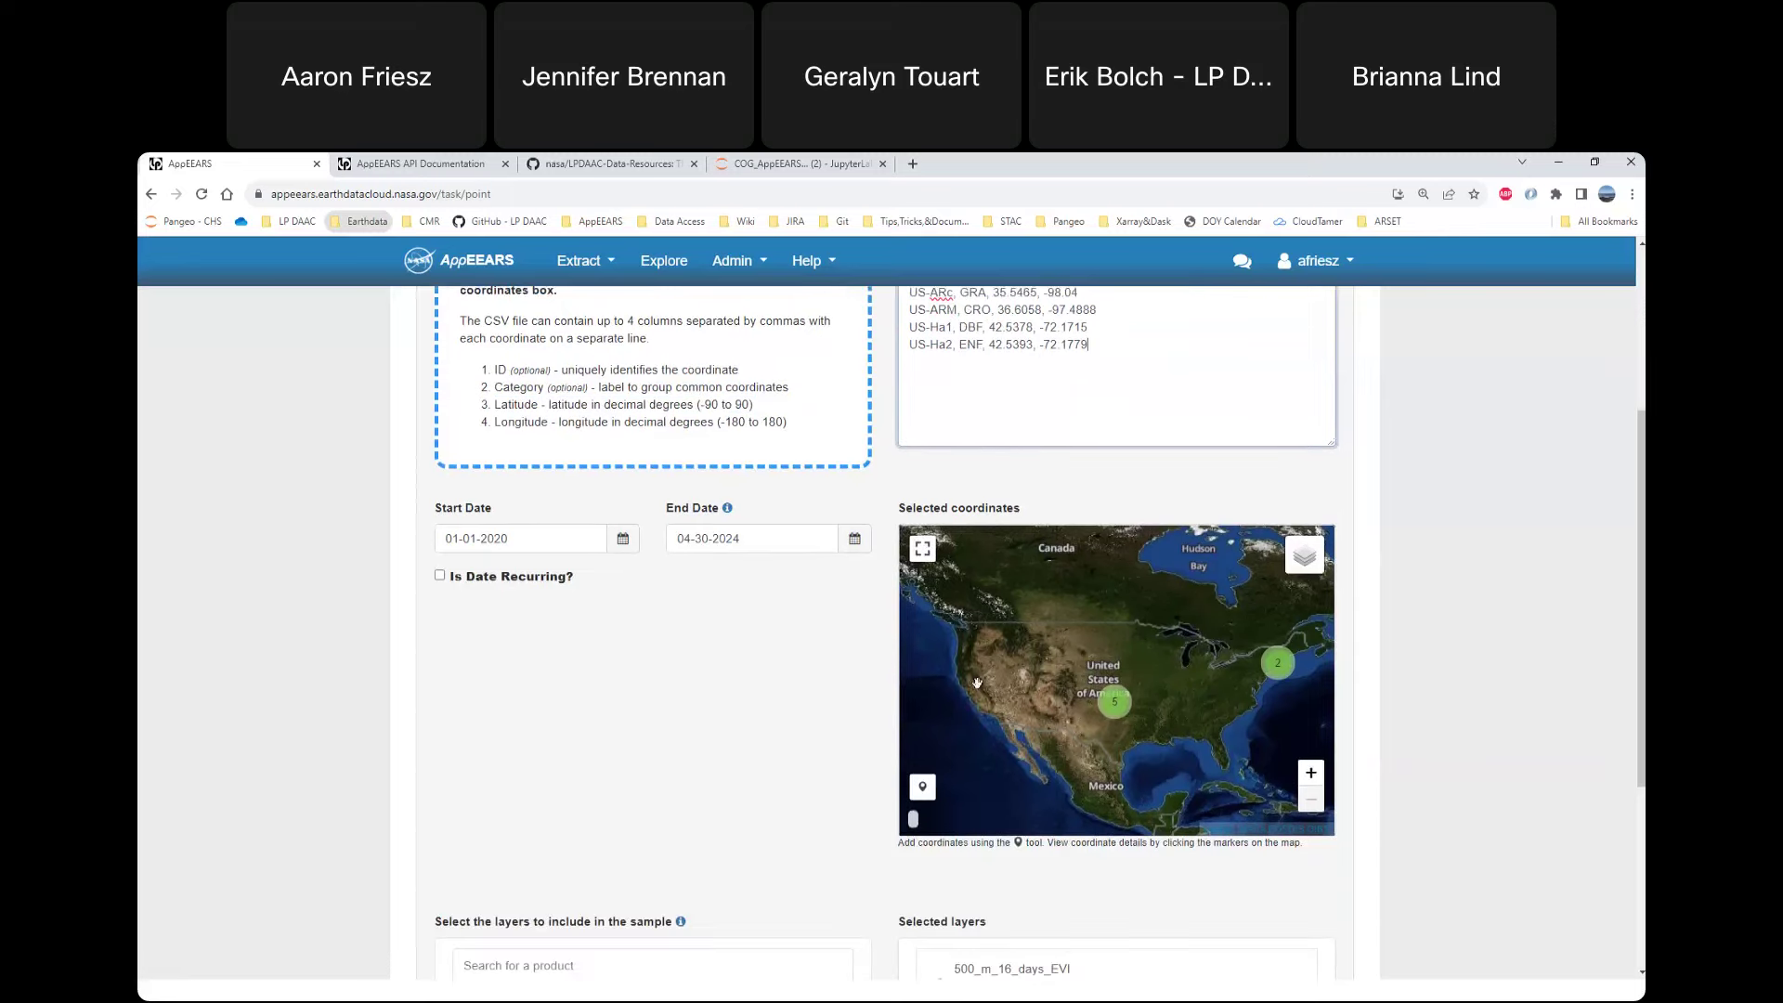
{"action": "left_click", "coordinate": [922, 788]}
{"action": "left_click", "coordinate": [984, 646]}
{"action": "left_click", "coordinate": [1054, 646]}
{"action": "left_click_drag", "start_coordinate": [1129, 380], "coordinate": [909, 362]}
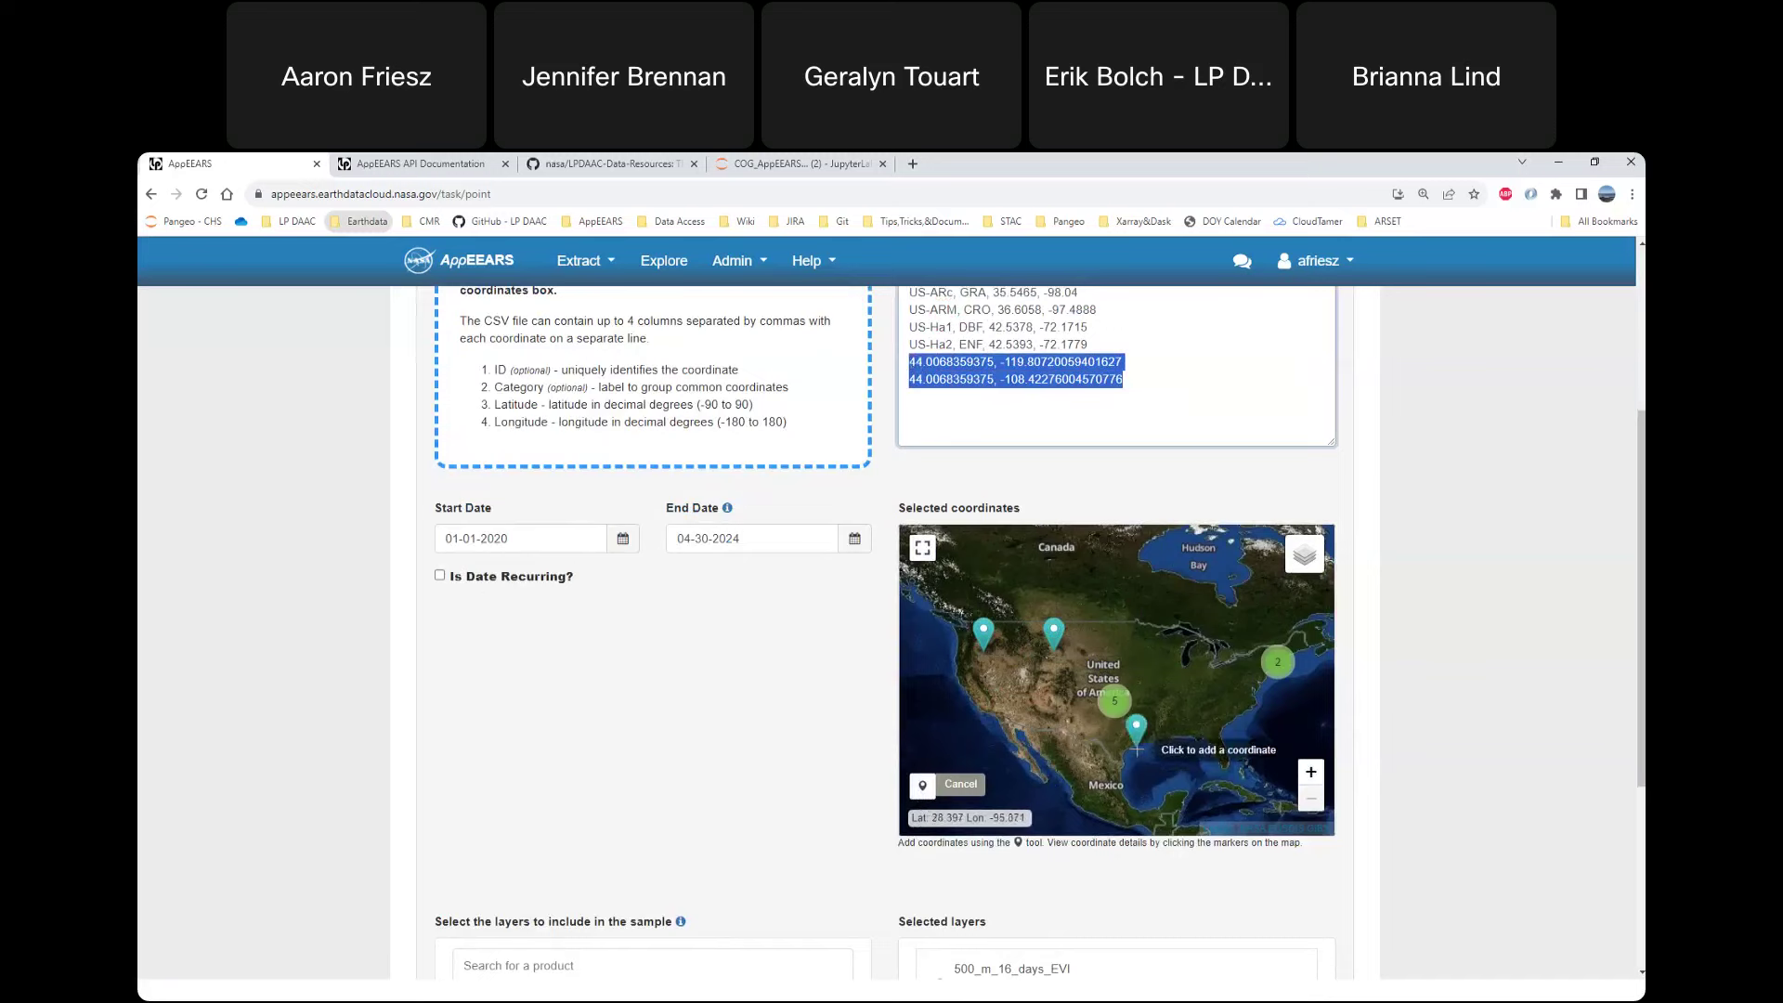
{"action": "key", "text": "Delete"}
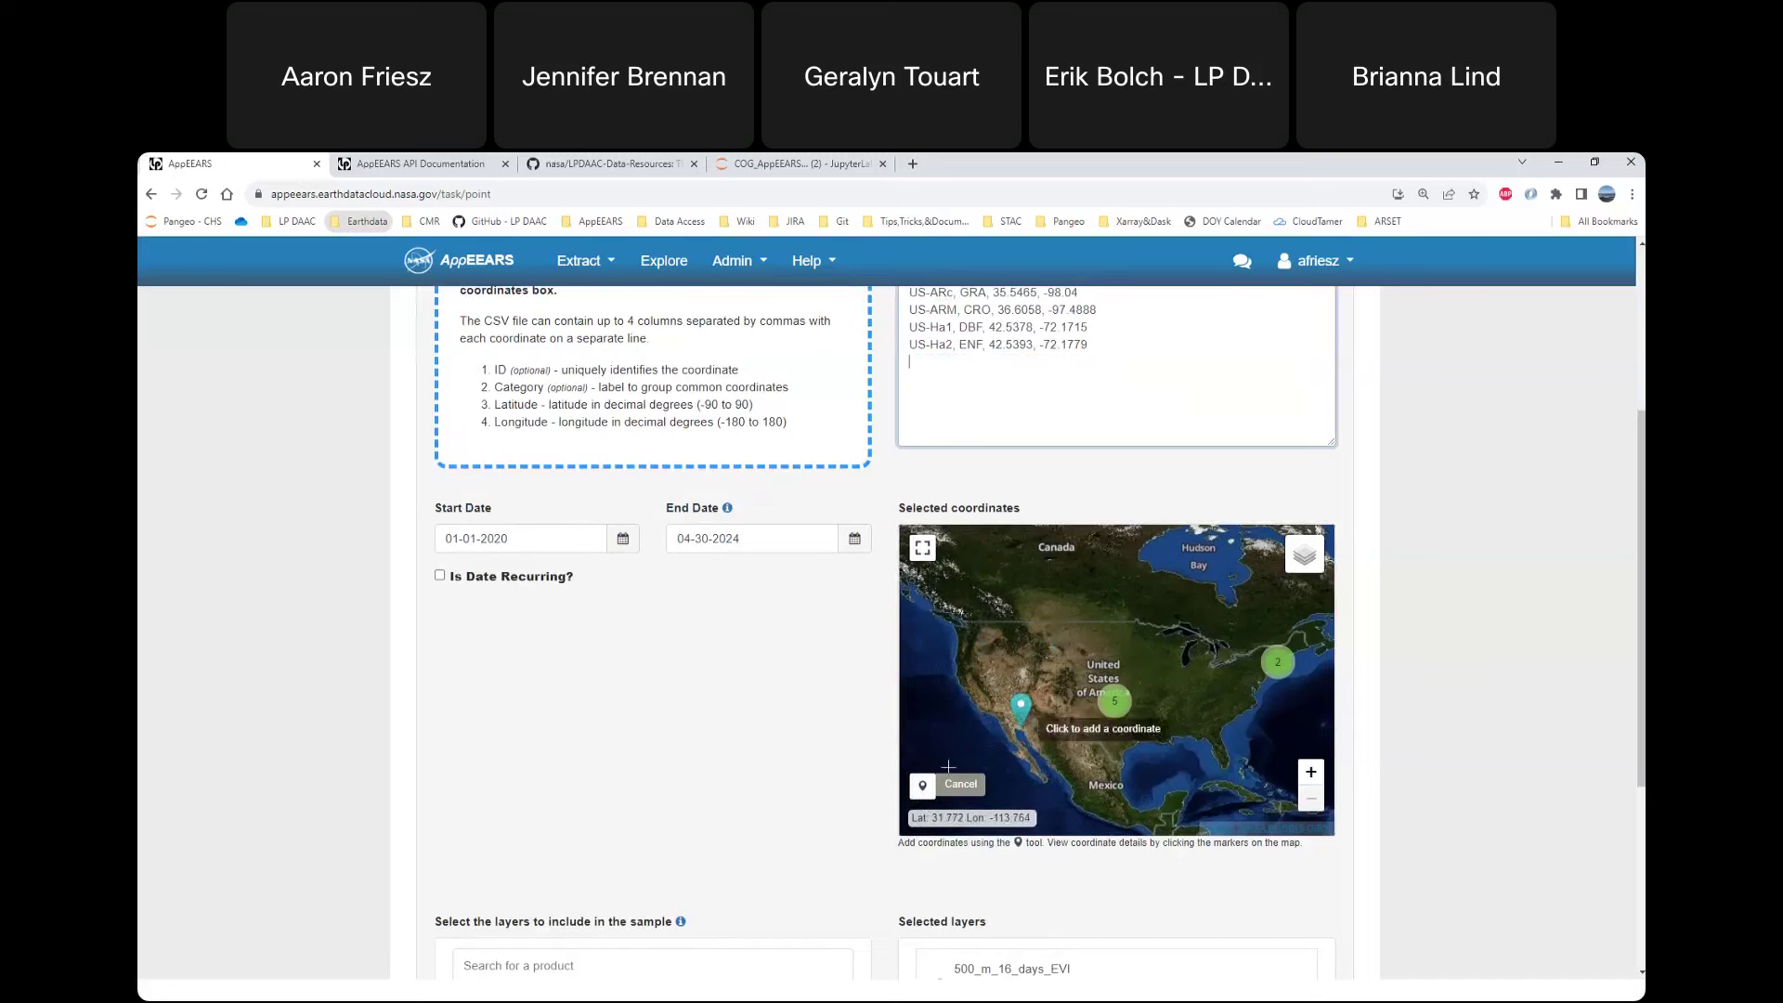
- View the calendar for the start date and close it
{"action": "left_click", "coordinate": [623, 540]}
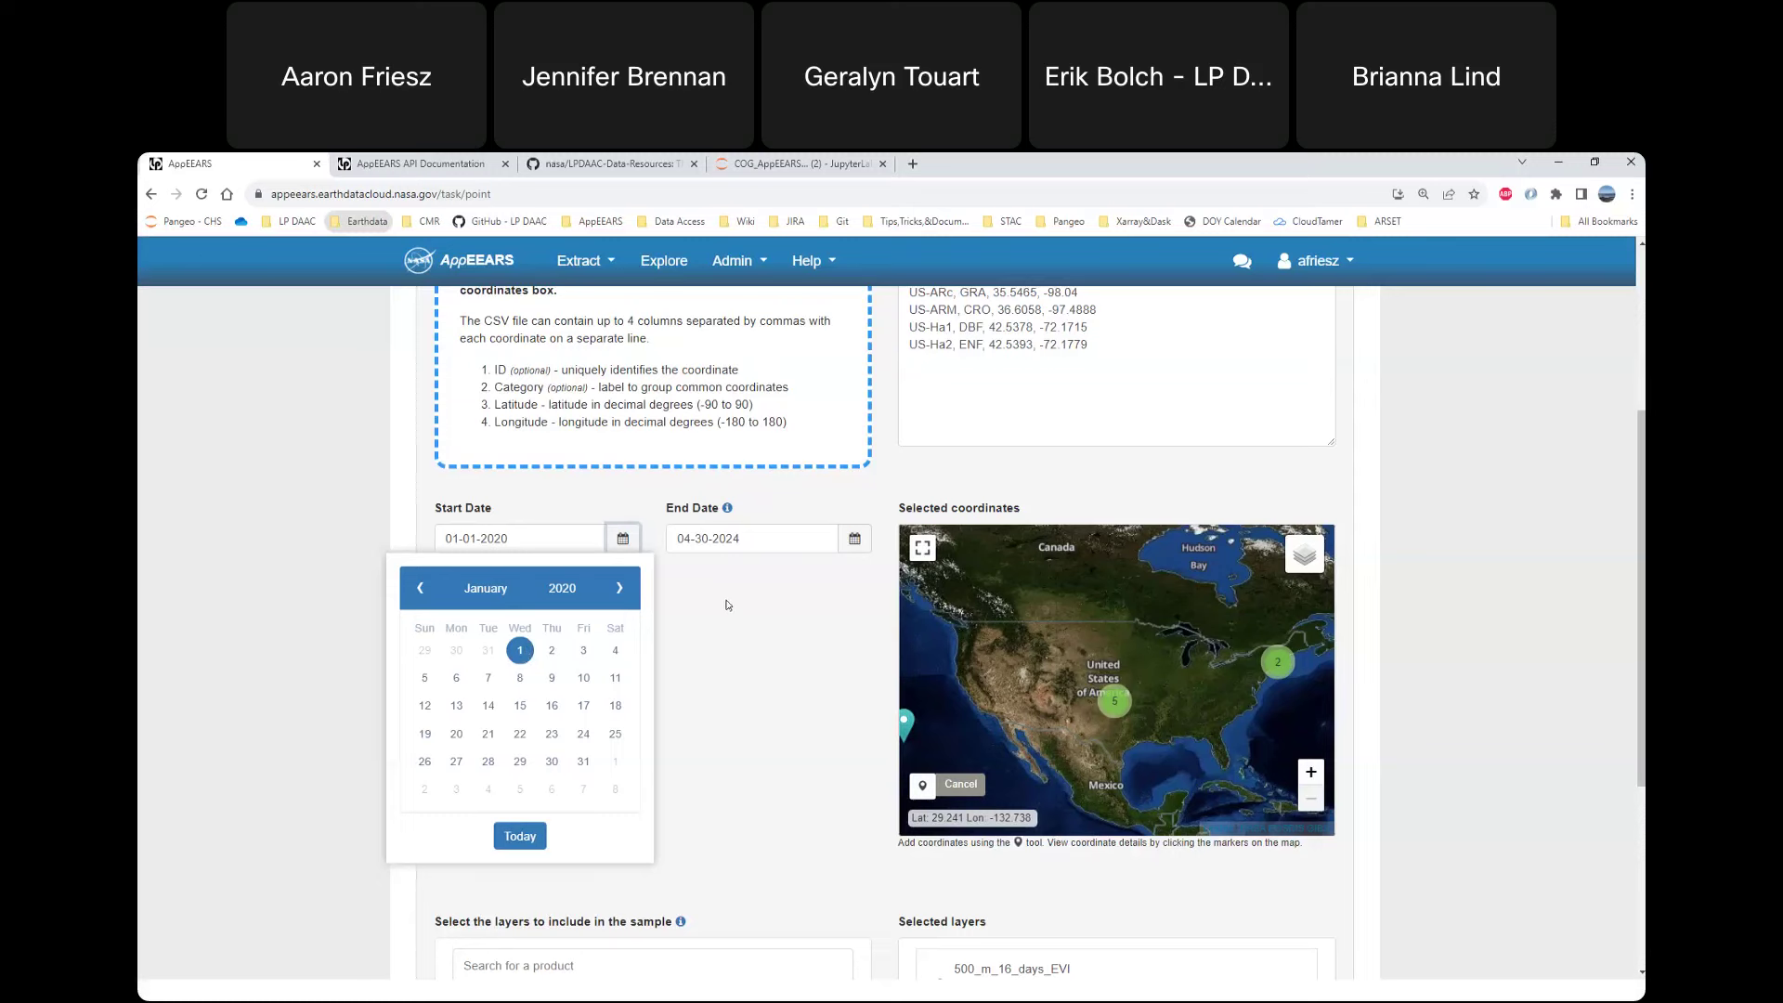
{"action": "left_click", "coordinate": [736, 632]}
- Search the layer products for "NDVI" and look through the matching vegetation index products
{"action": "scroll", "coordinate": [736, 636], "scroll_direction": "down", "scroll_amount": 3}
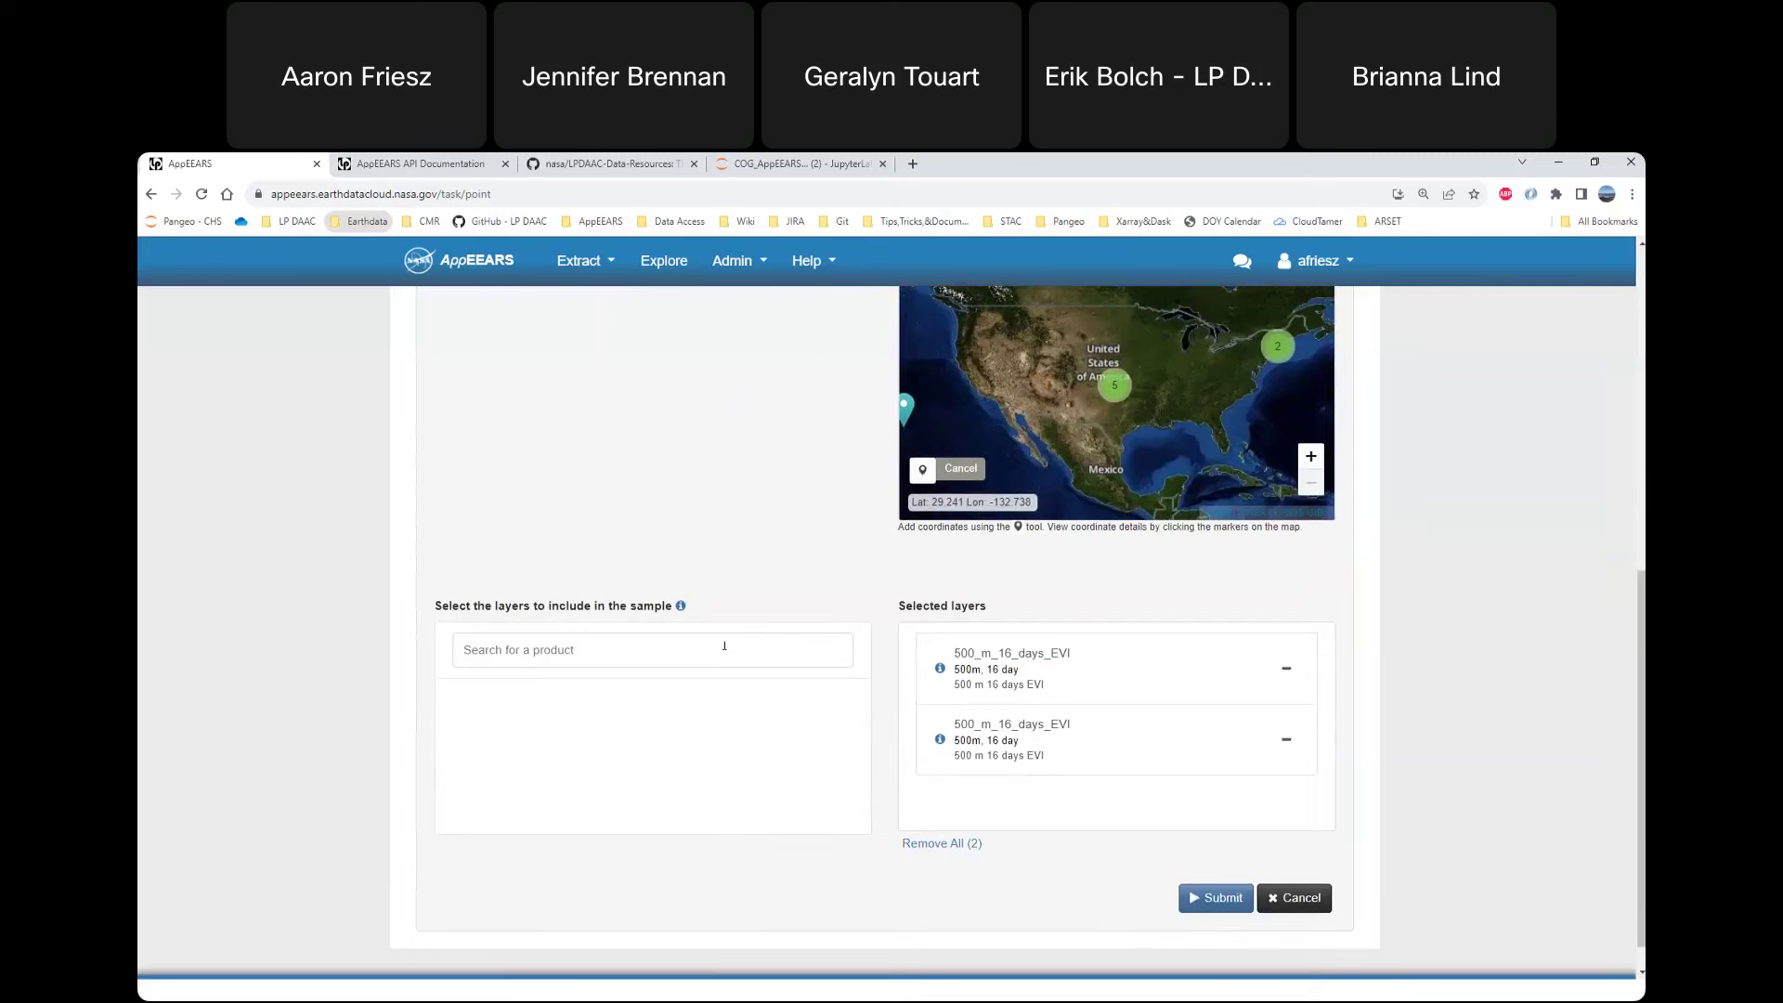
{"action": "left_click", "coordinate": [724, 649]}
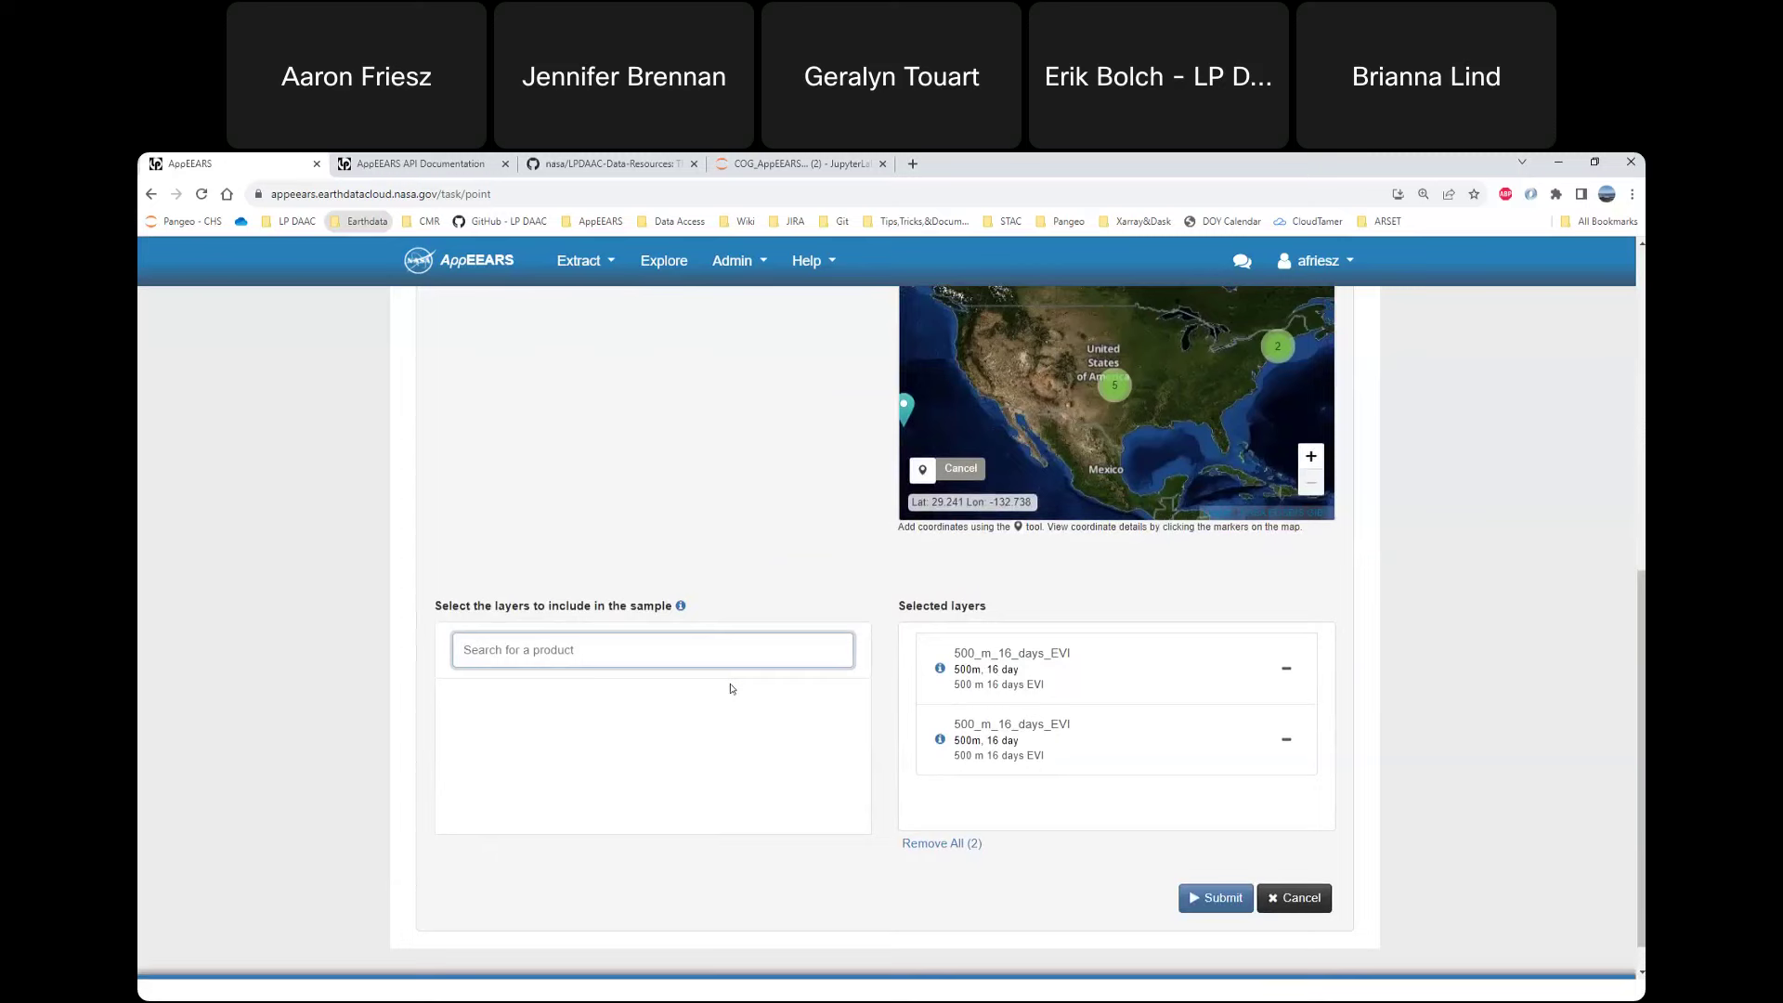
{"action": "type", "text": "N"}
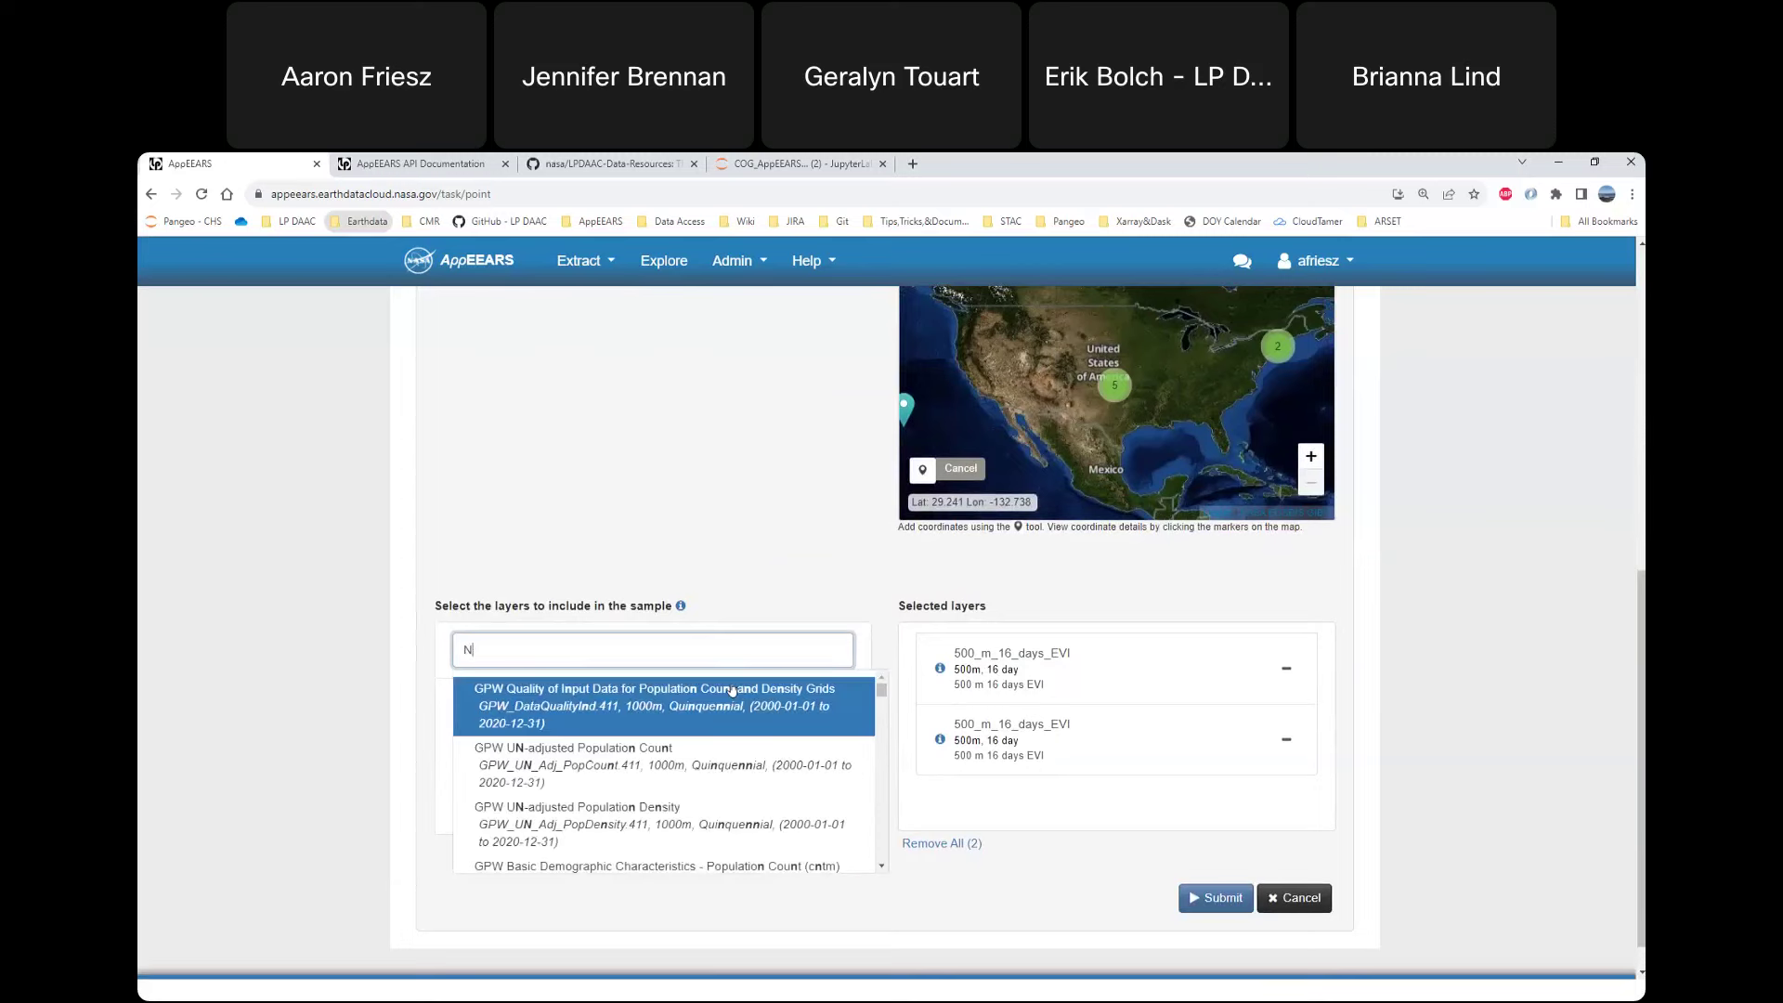
{"action": "type", "text": "DVI"}
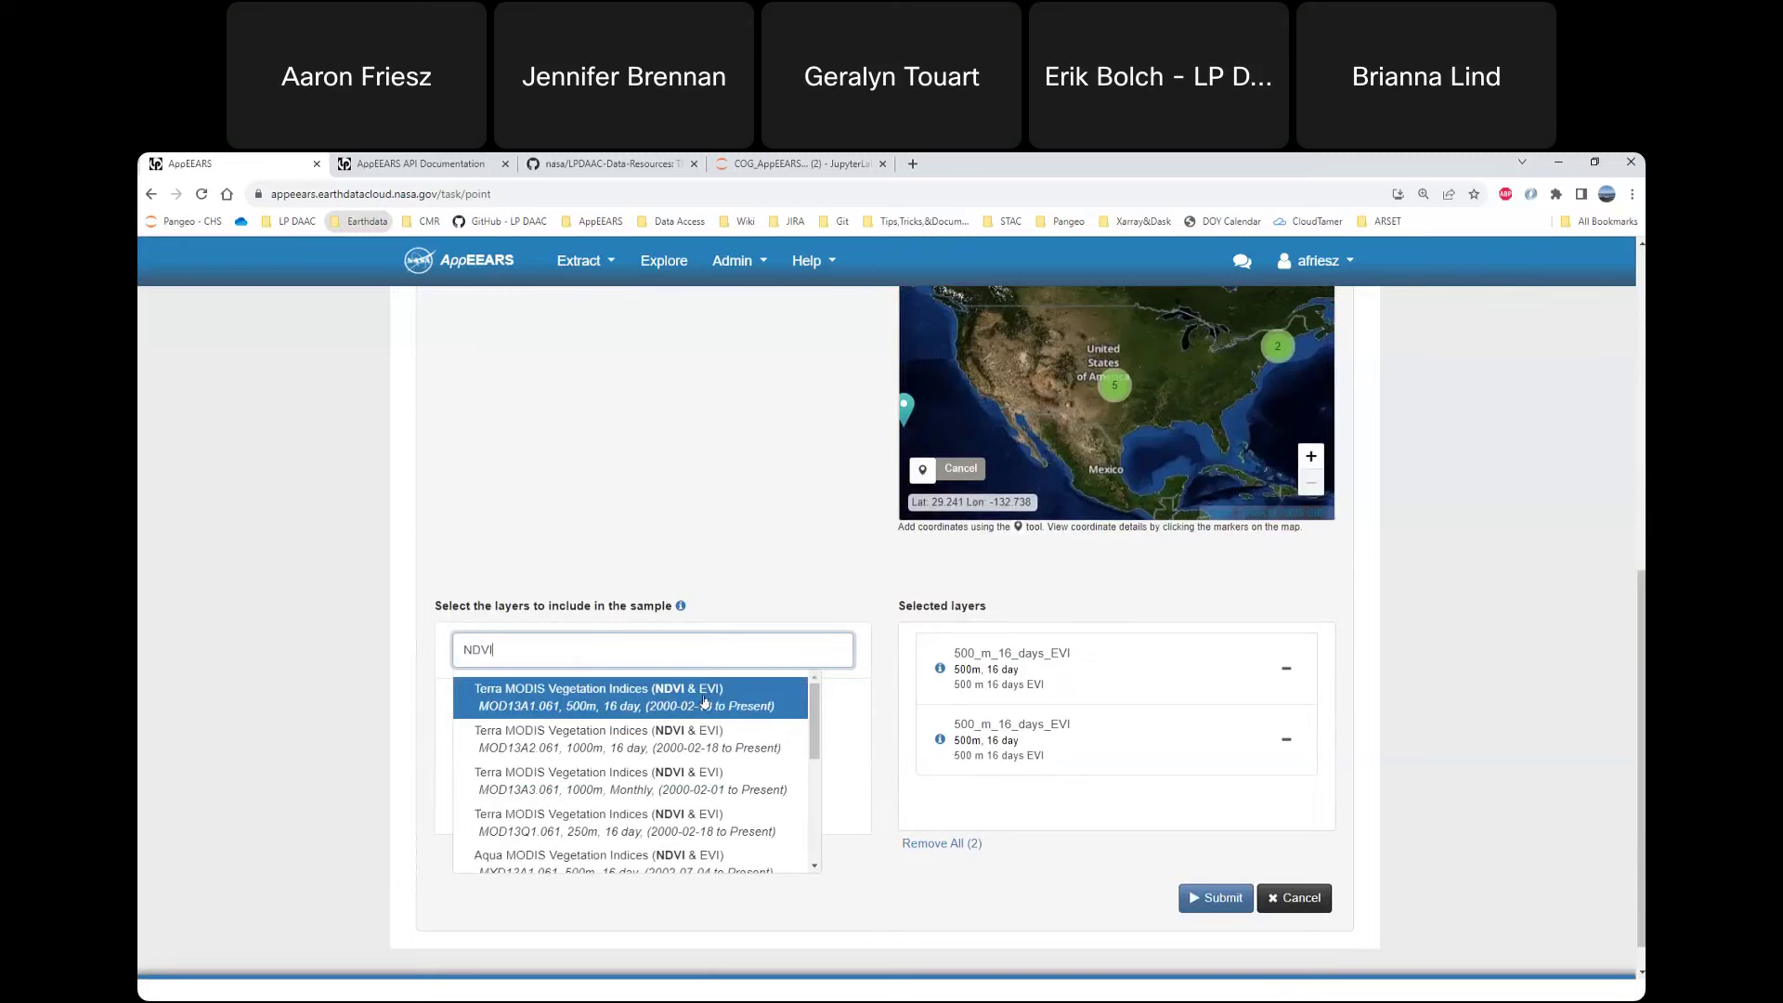
{"action": "scroll", "coordinate": [708, 725], "scroll_direction": "down", "scroll_amount": 4}
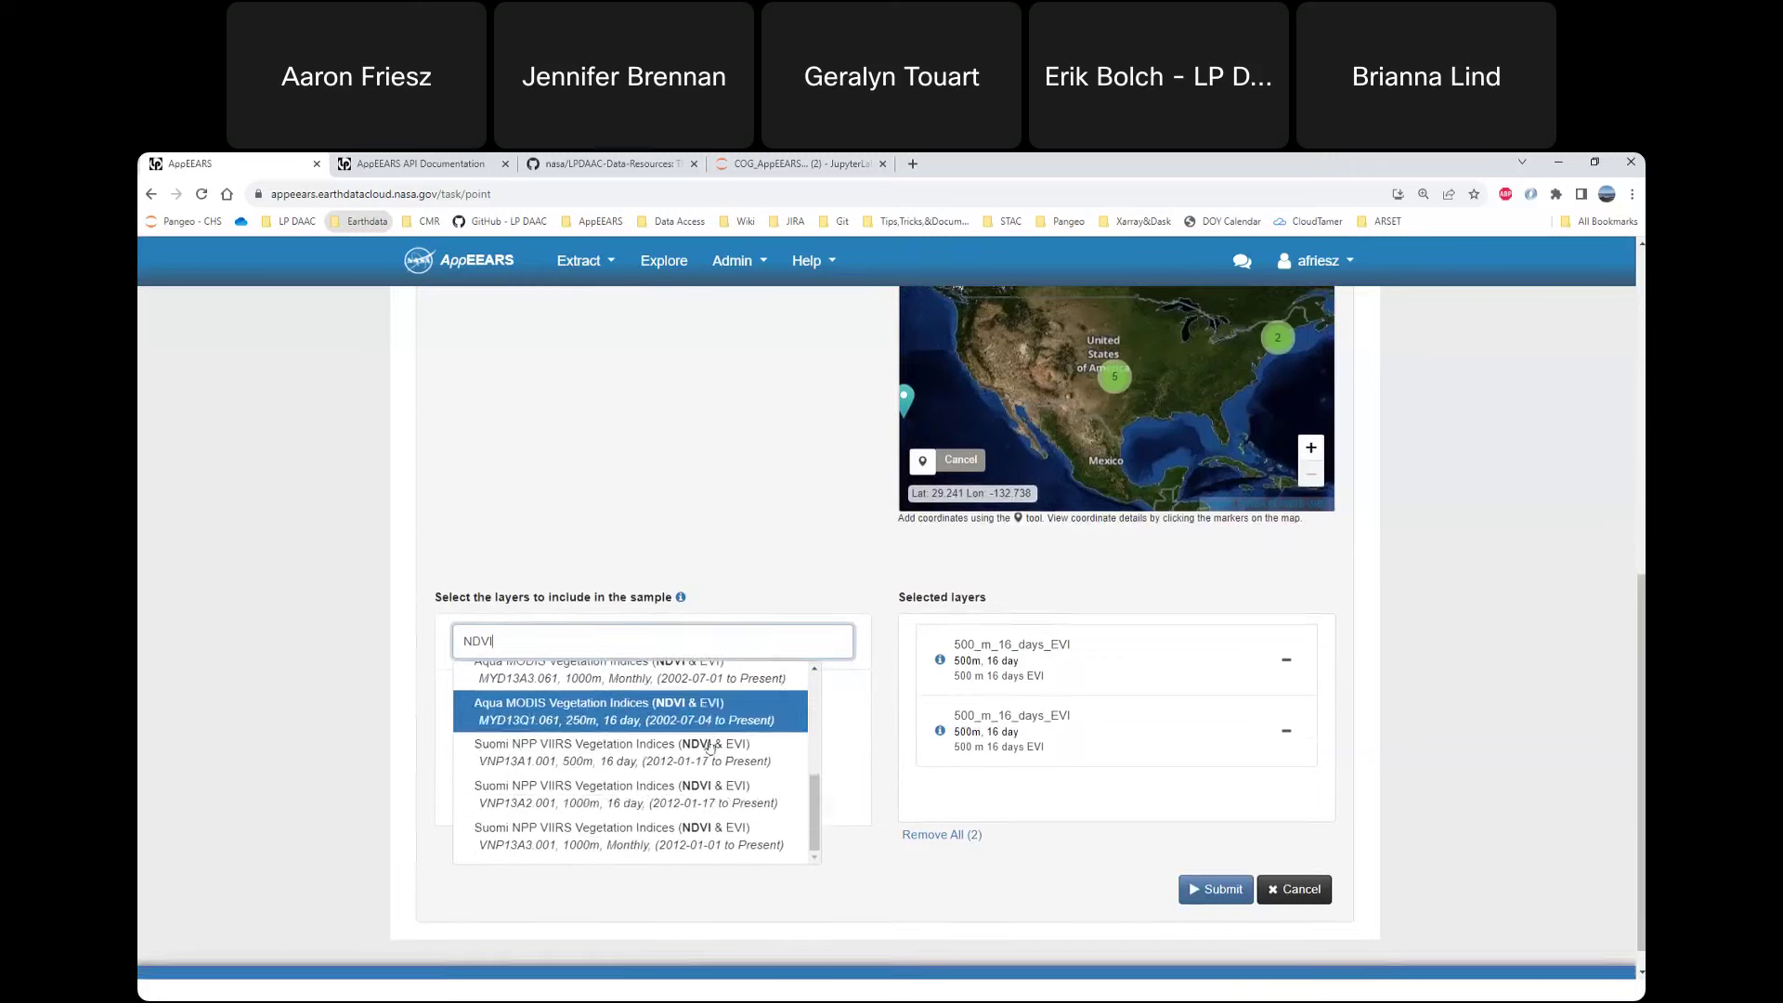
{"action": "scroll", "coordinate": [716, 757], "scroll_direction": "up", "scroll_amount": 3}
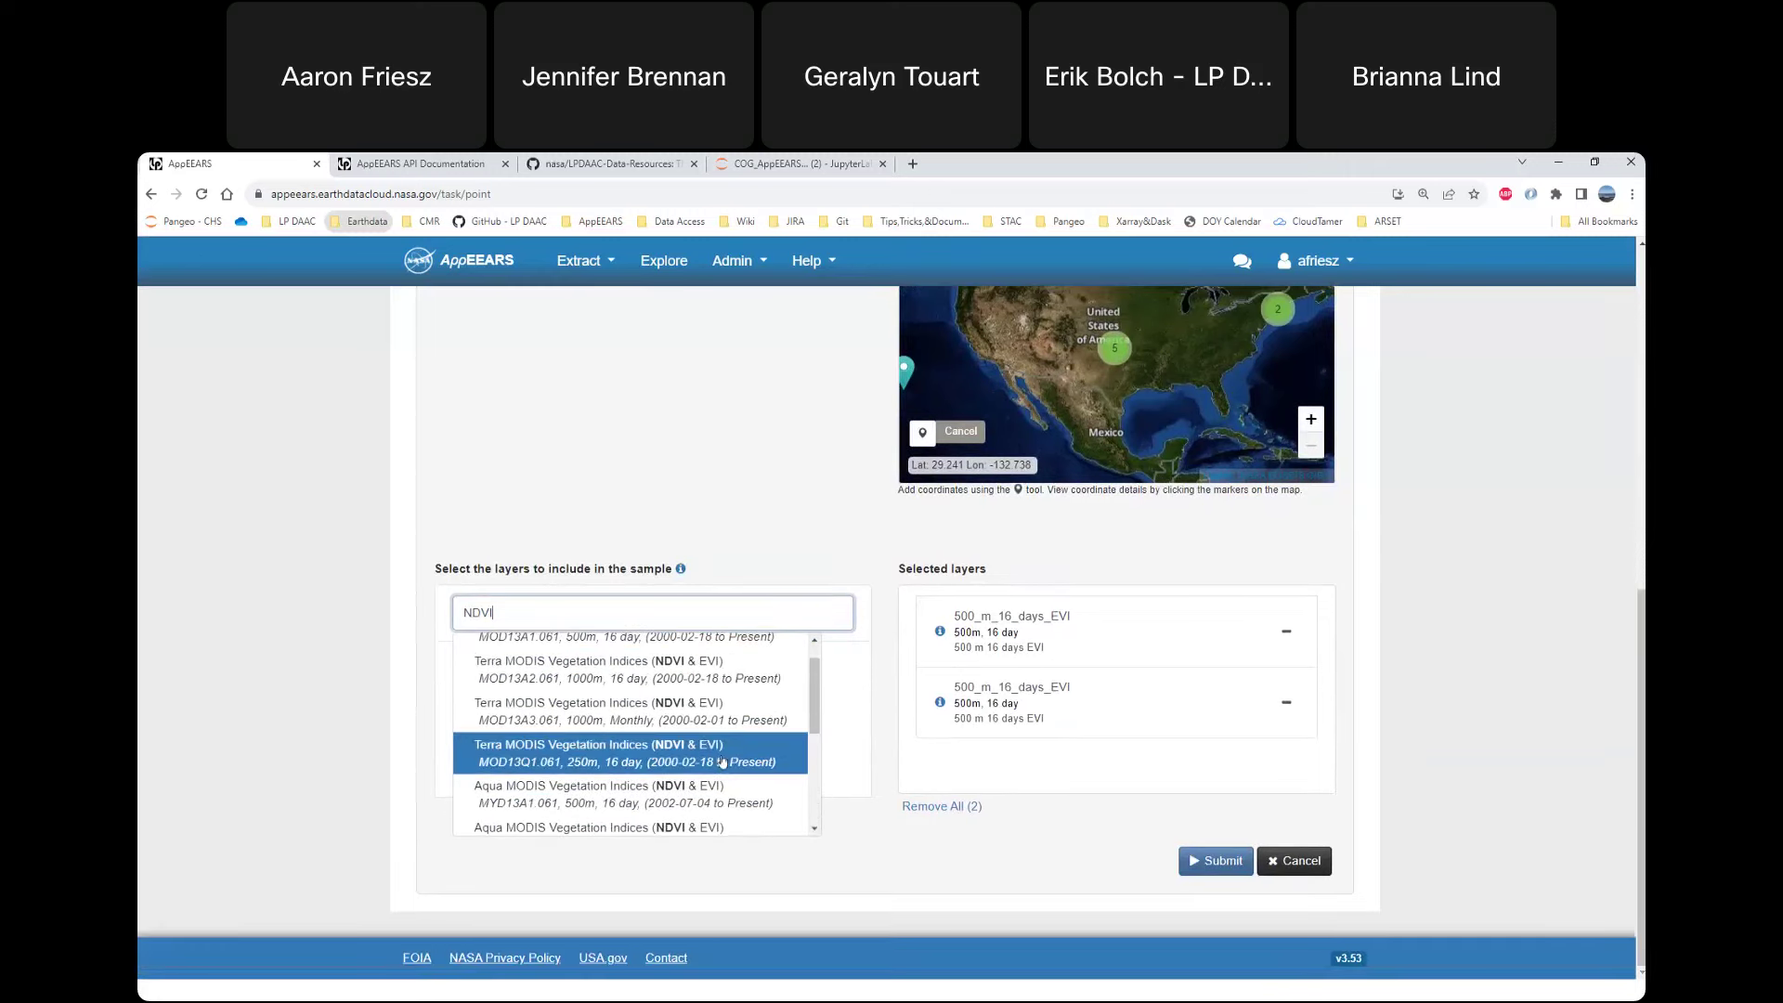
{"action": "double_click", "coordinate": [742, 611]}
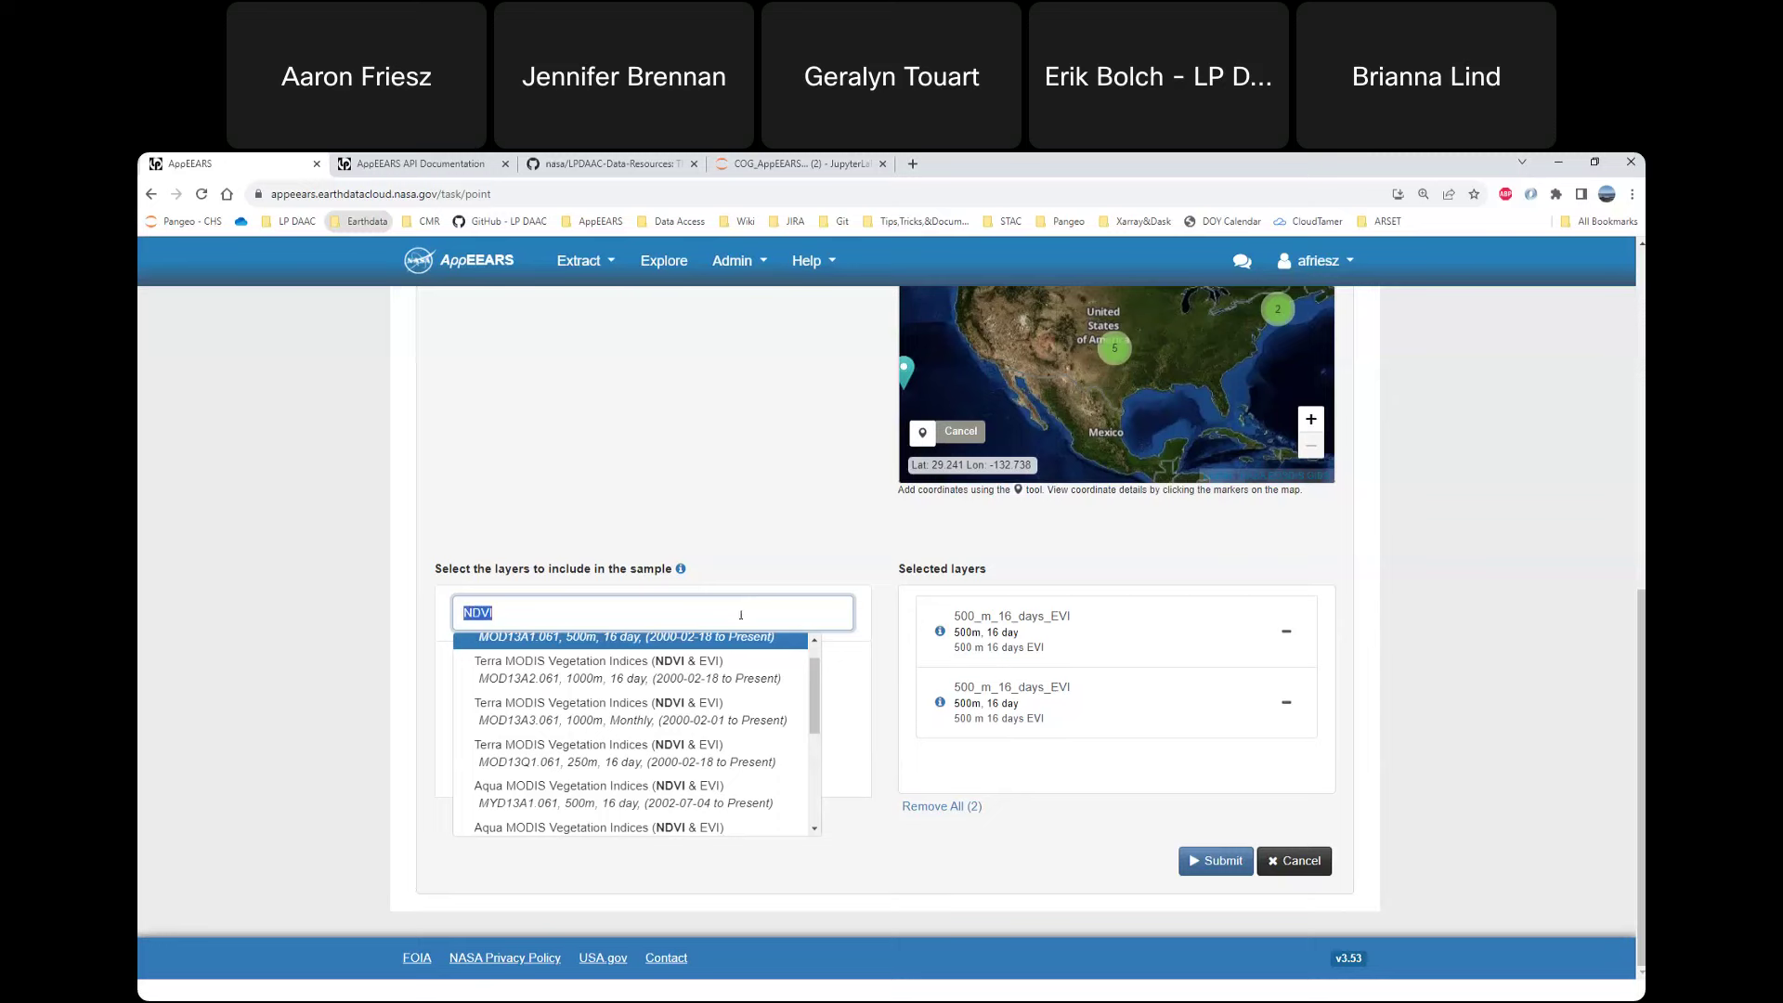
- Search the layer products for "dayme", choose DAYMET Daily Surface Weather Data for North America, and add its dayl layer to the selected layers
{"action": "key", "text": "BackSpace"}
{"action": "type", "text": "daym"}
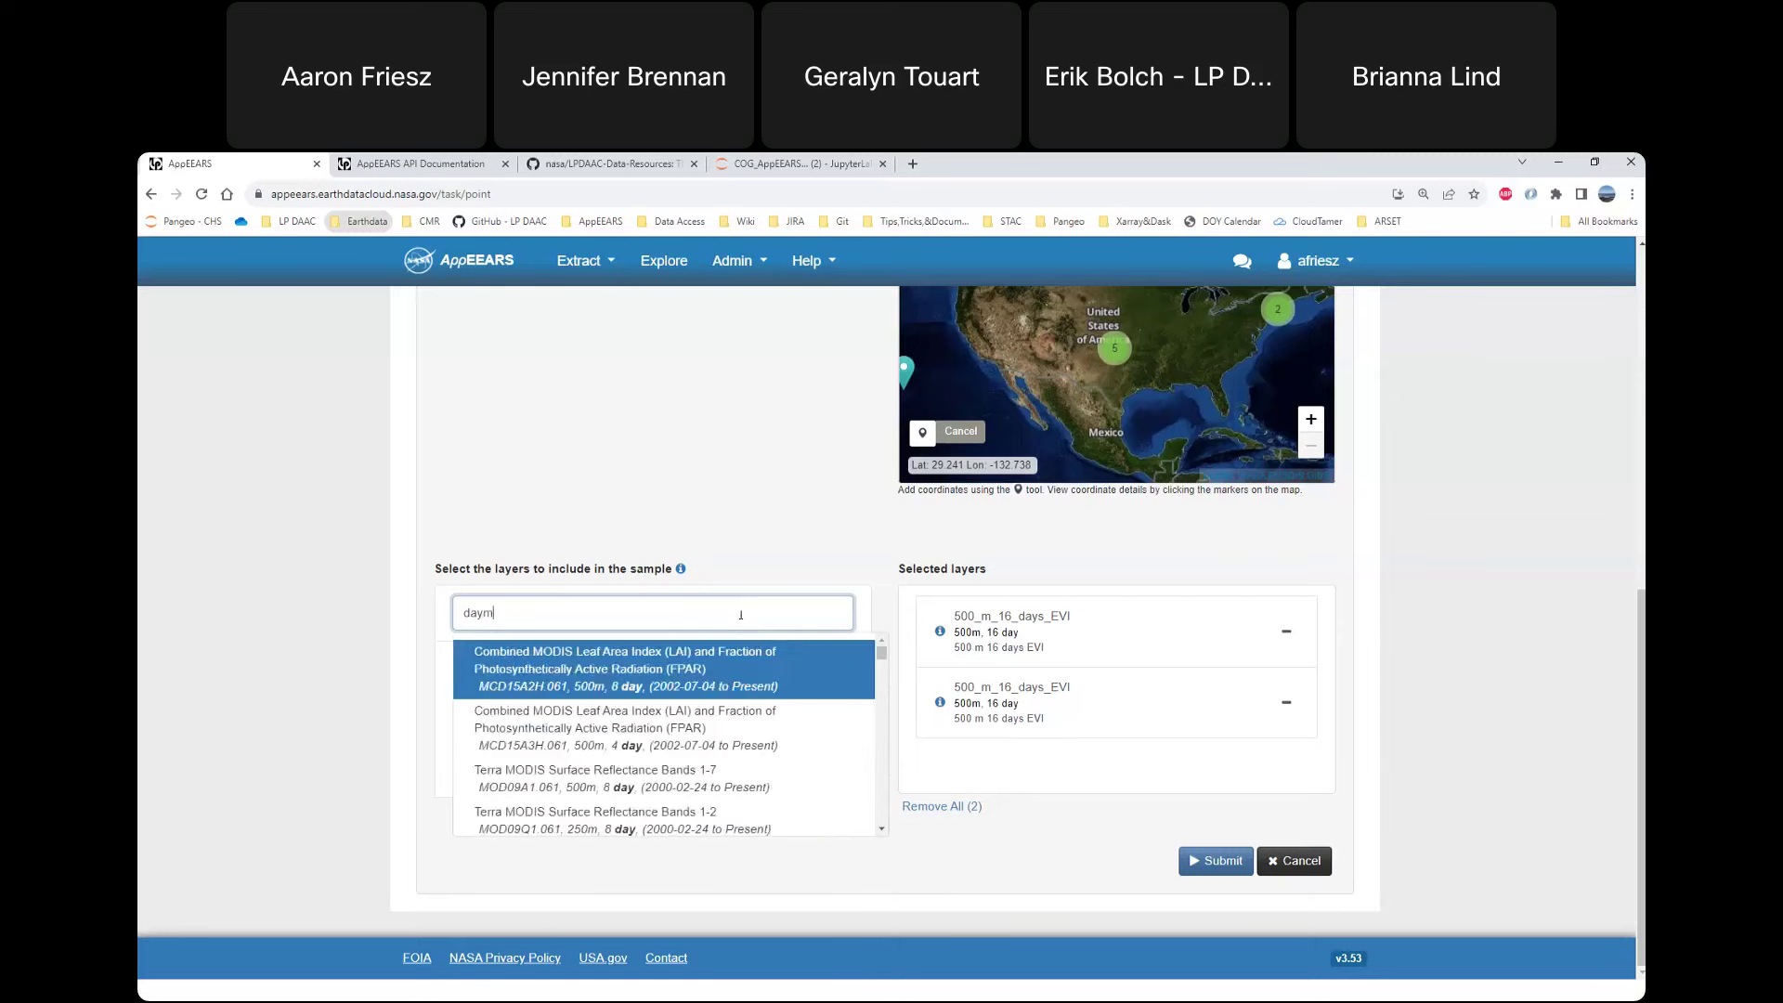
{"action": "type", "text": "e"}
{"action": "left_click", "coordinate": [719, 669]}
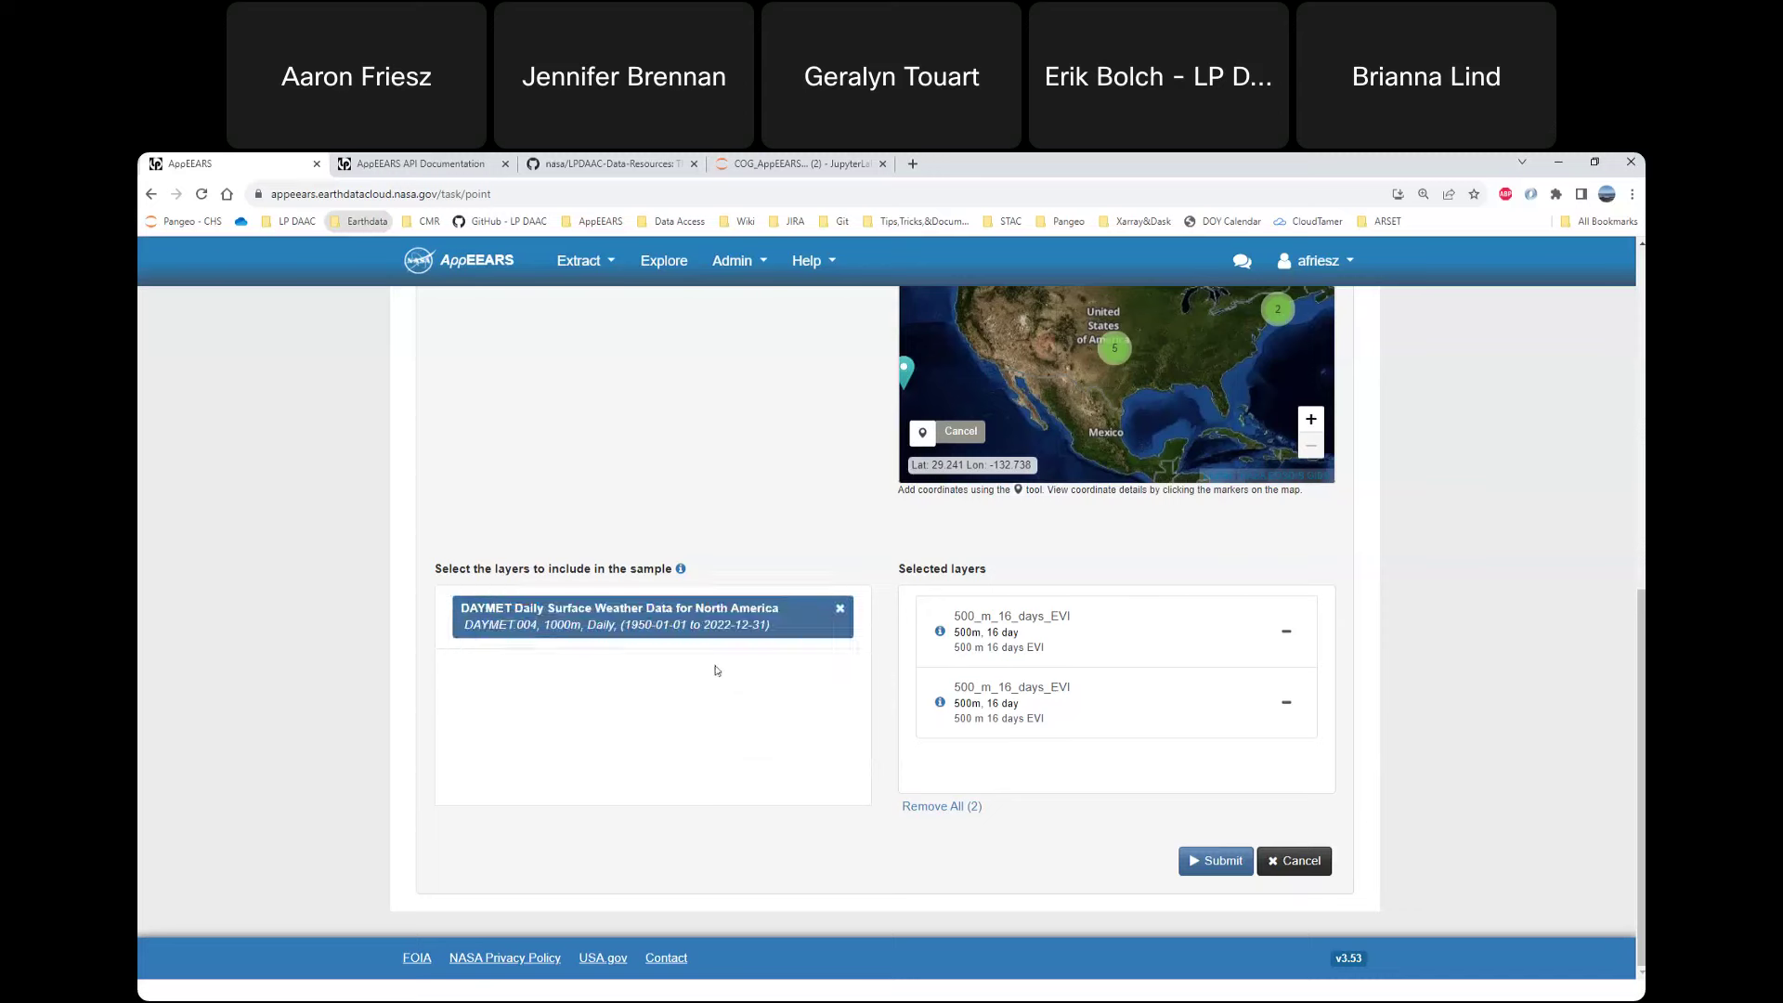
{"action": "scroll", "coordinate": [725, 716], "scroll_direction": "down", "scroll_amount": 1}
{"action": "scroll", "coordinate": [724, 716], "scroll_direction": "up", "scroll_amount": 1}
{"action": "left_click_drag", "start_coordinate": [705, 709], "coordinate": [1135, 716]}
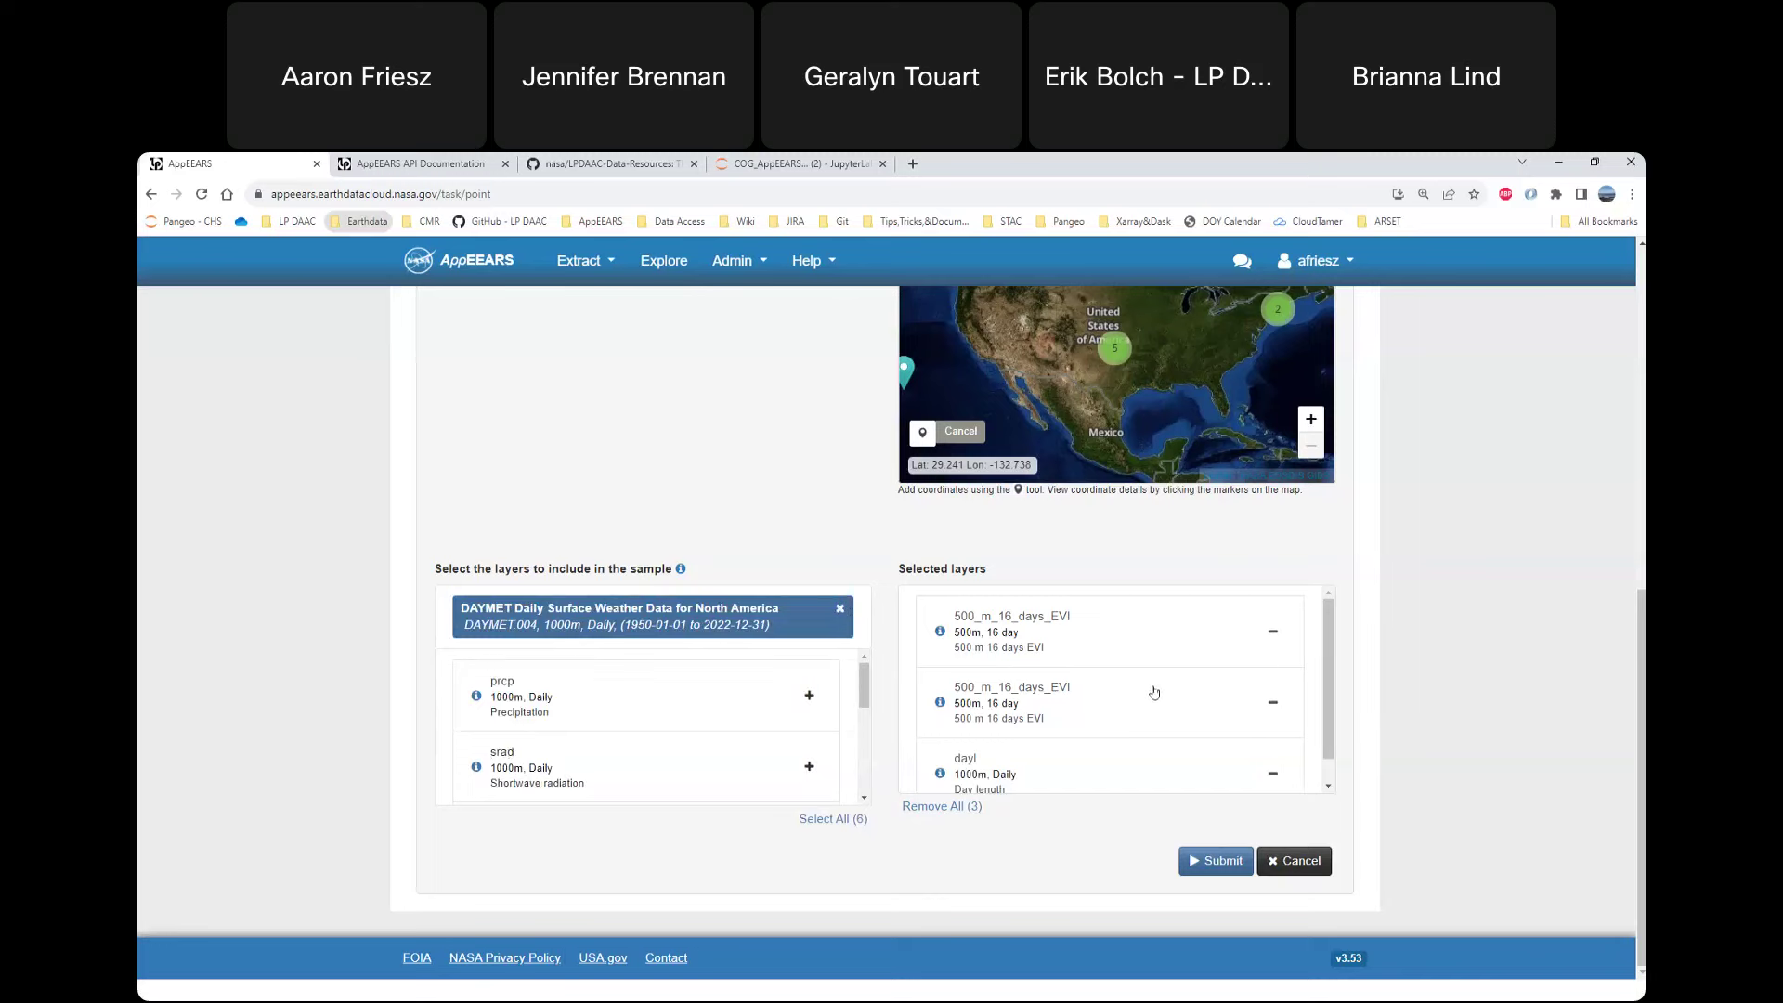
- View the layer details of the selected dayl layer and of the second 500_m_16_days_EVI layer
{"action": "scroll", "coordinate": [1157, 702], "scroll_direction": "down", "scroll_amount": 1}
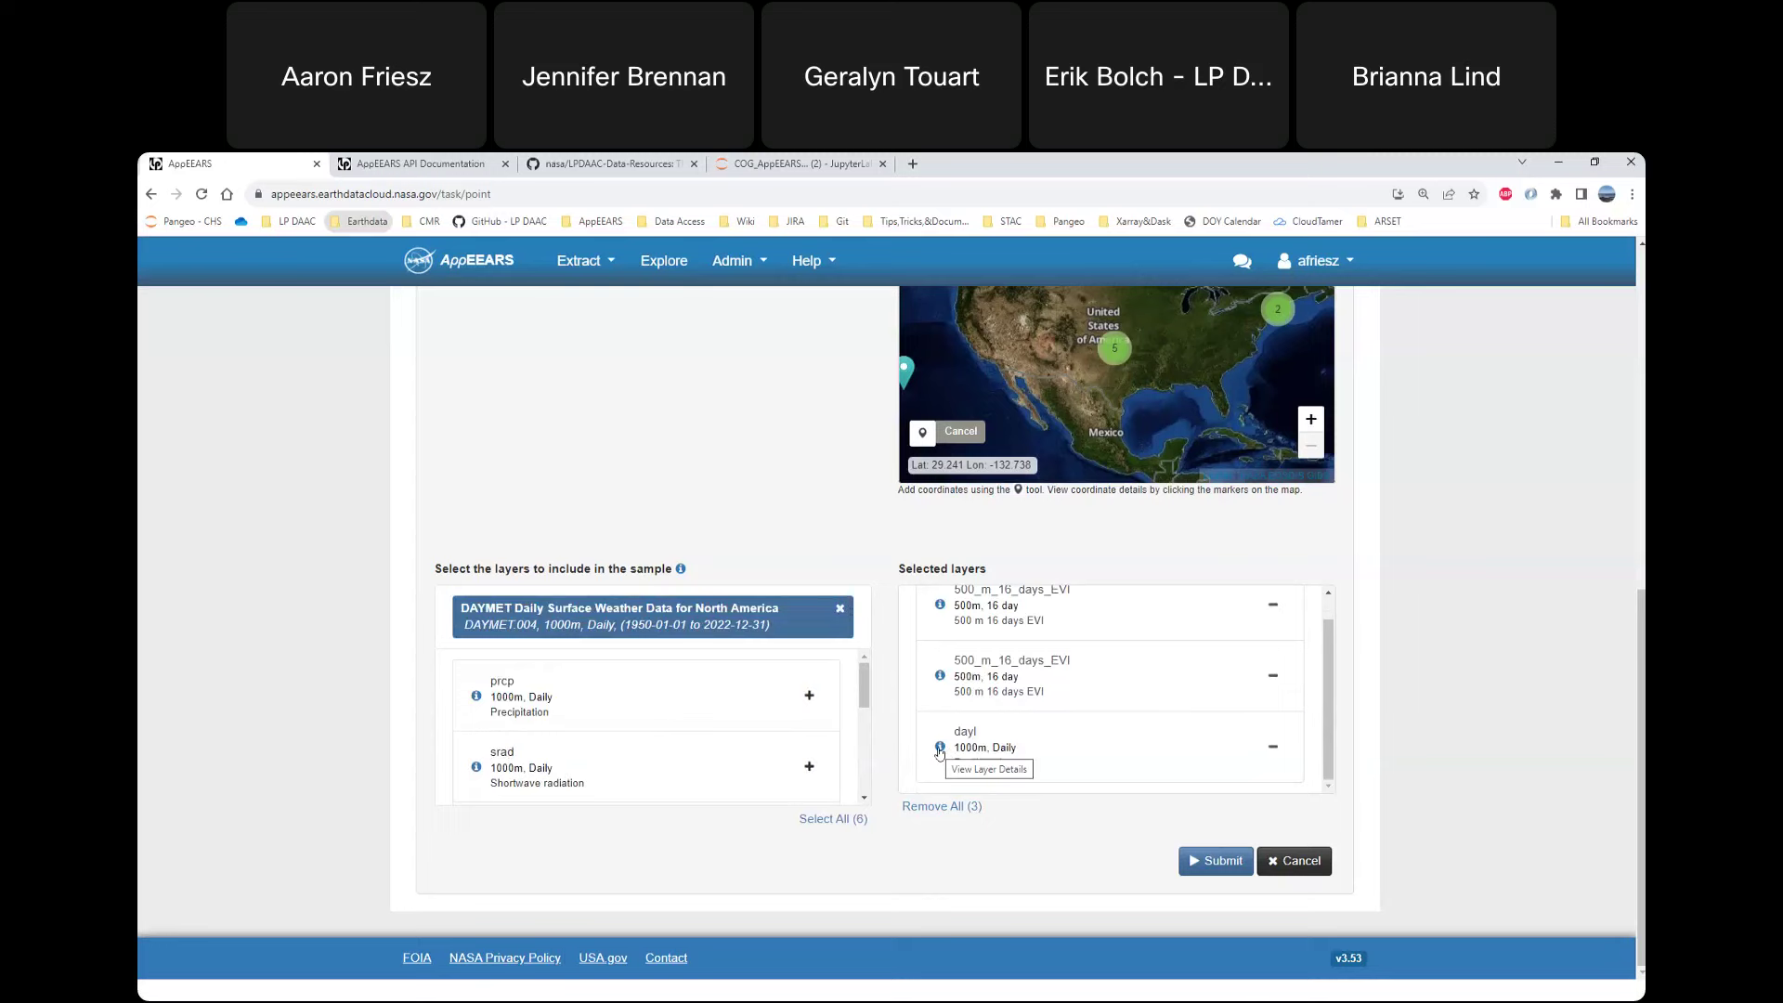
{"action": "mouse_move", "coordinate": [940, 752]}
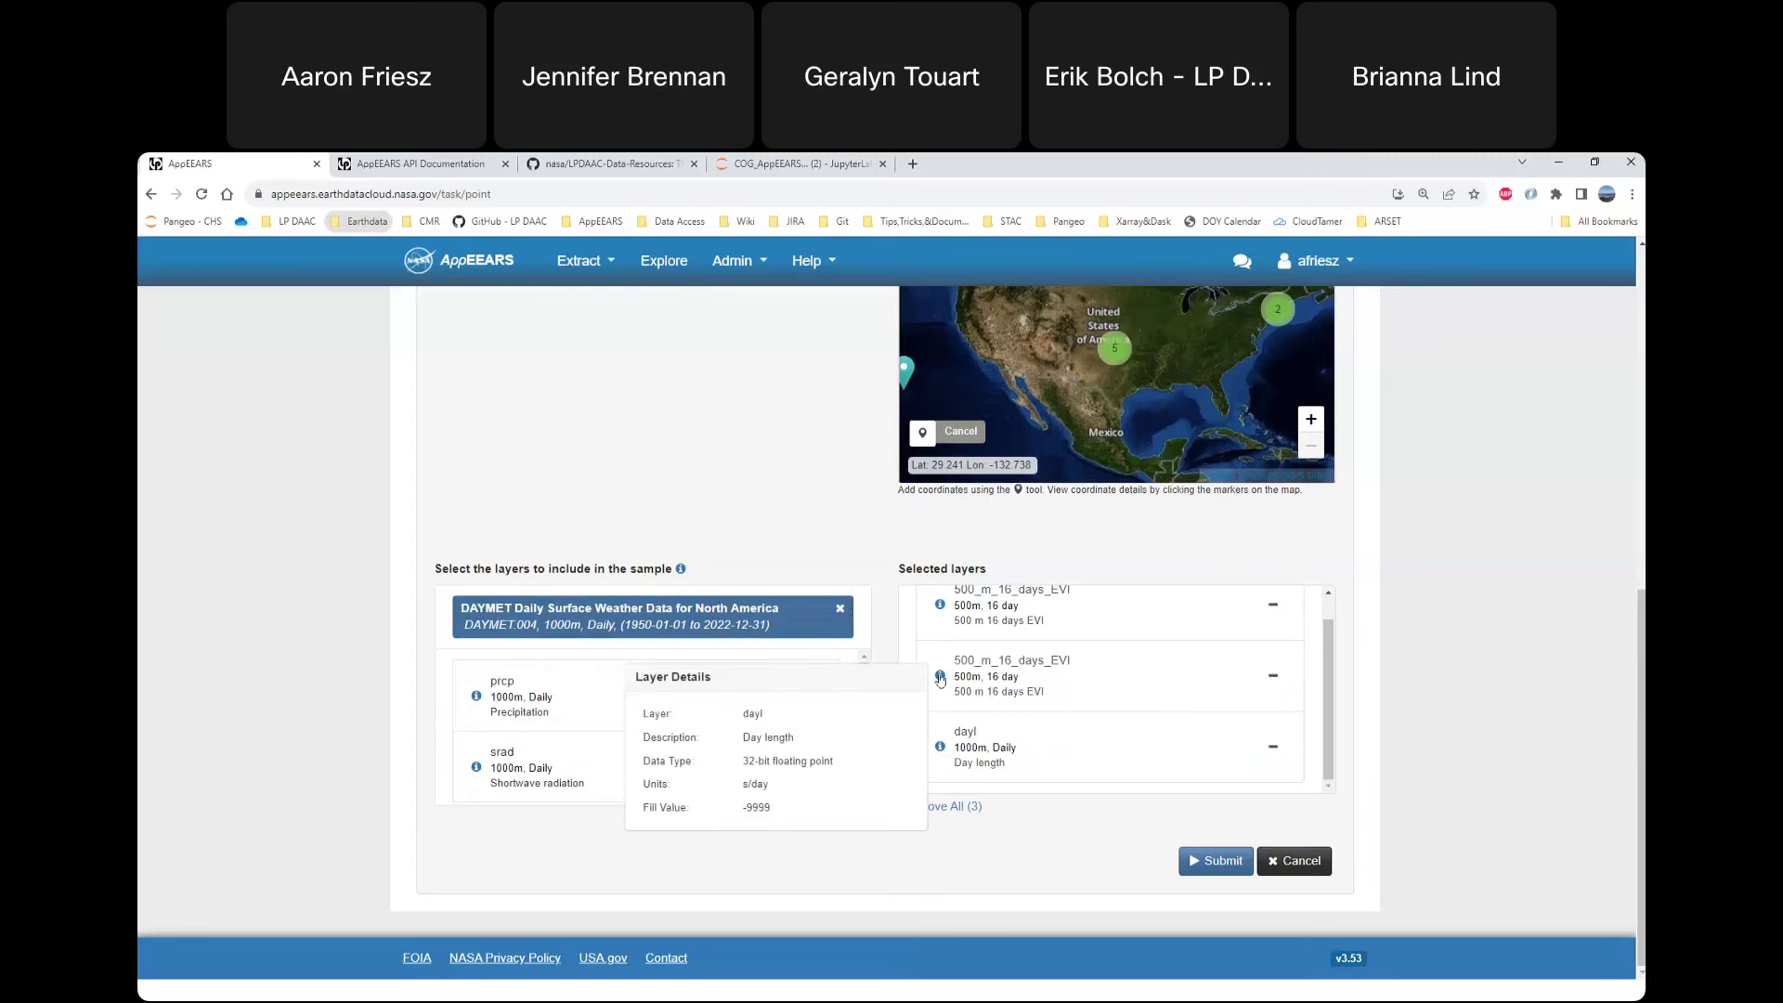
{"action": "mouse_move", "coordinate": [941, 681]}
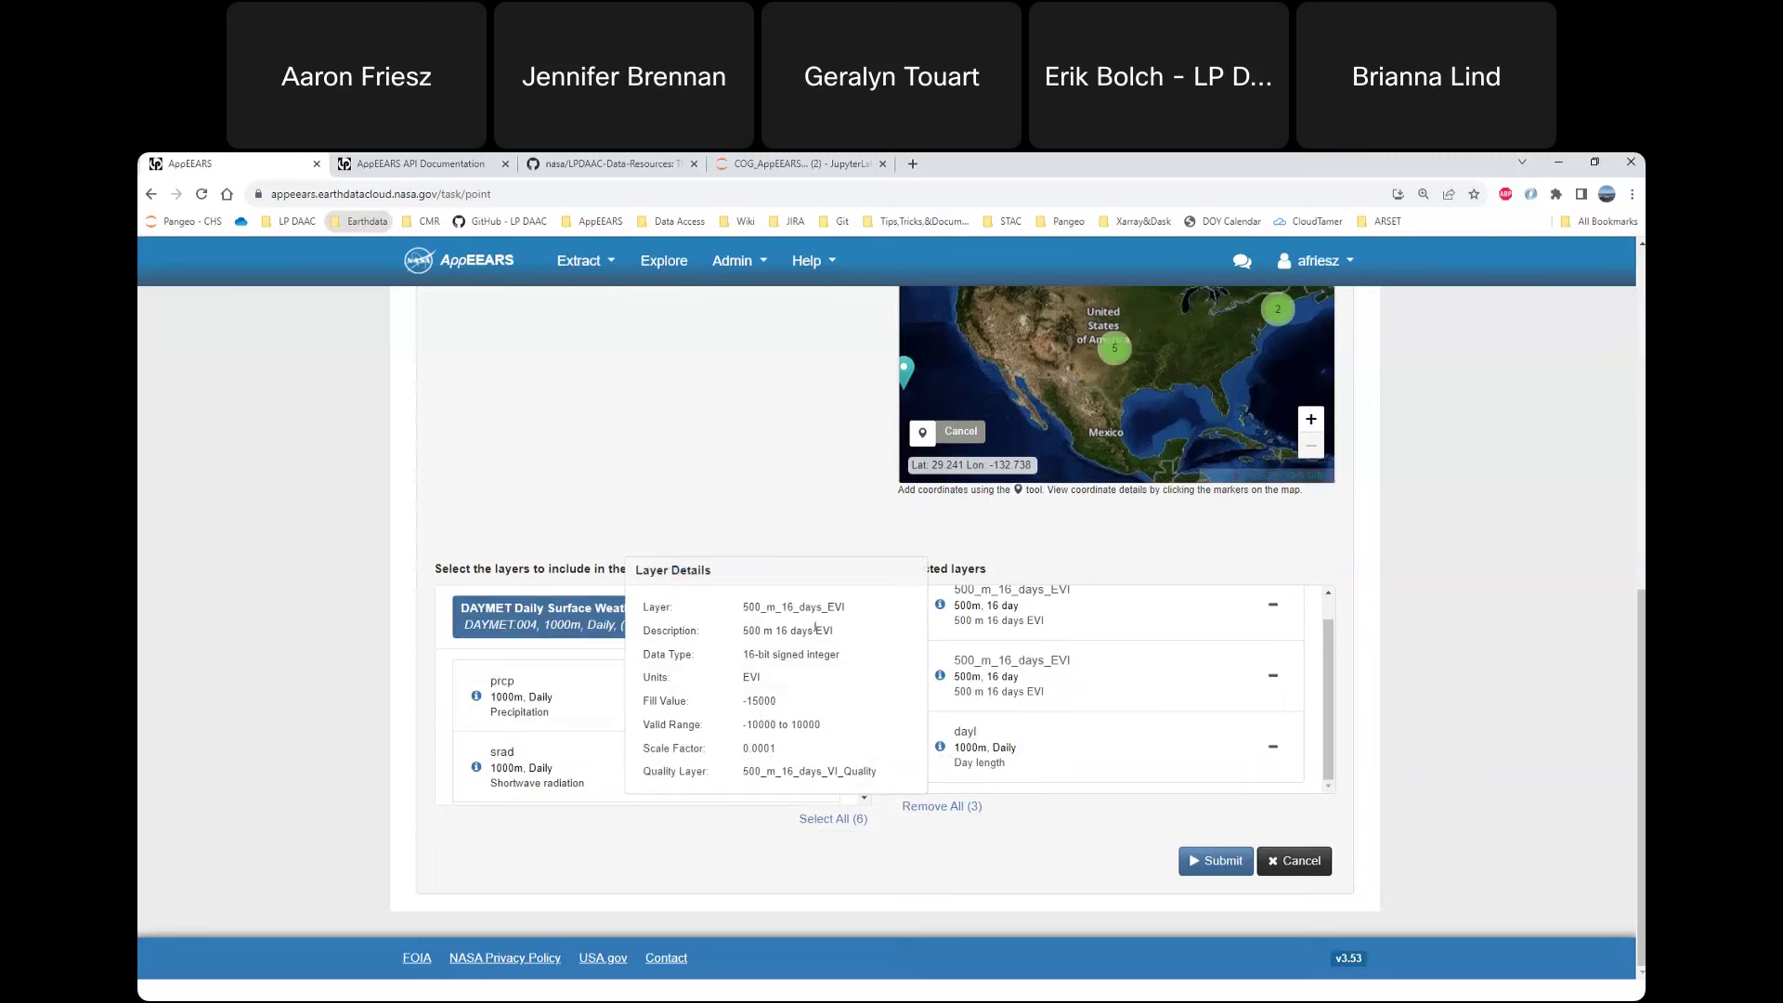
- Remove the dayl layer from the selected layers and clear the chosen DAYMET product
{"action": "left_click", "coordinate": [1041, 741]}
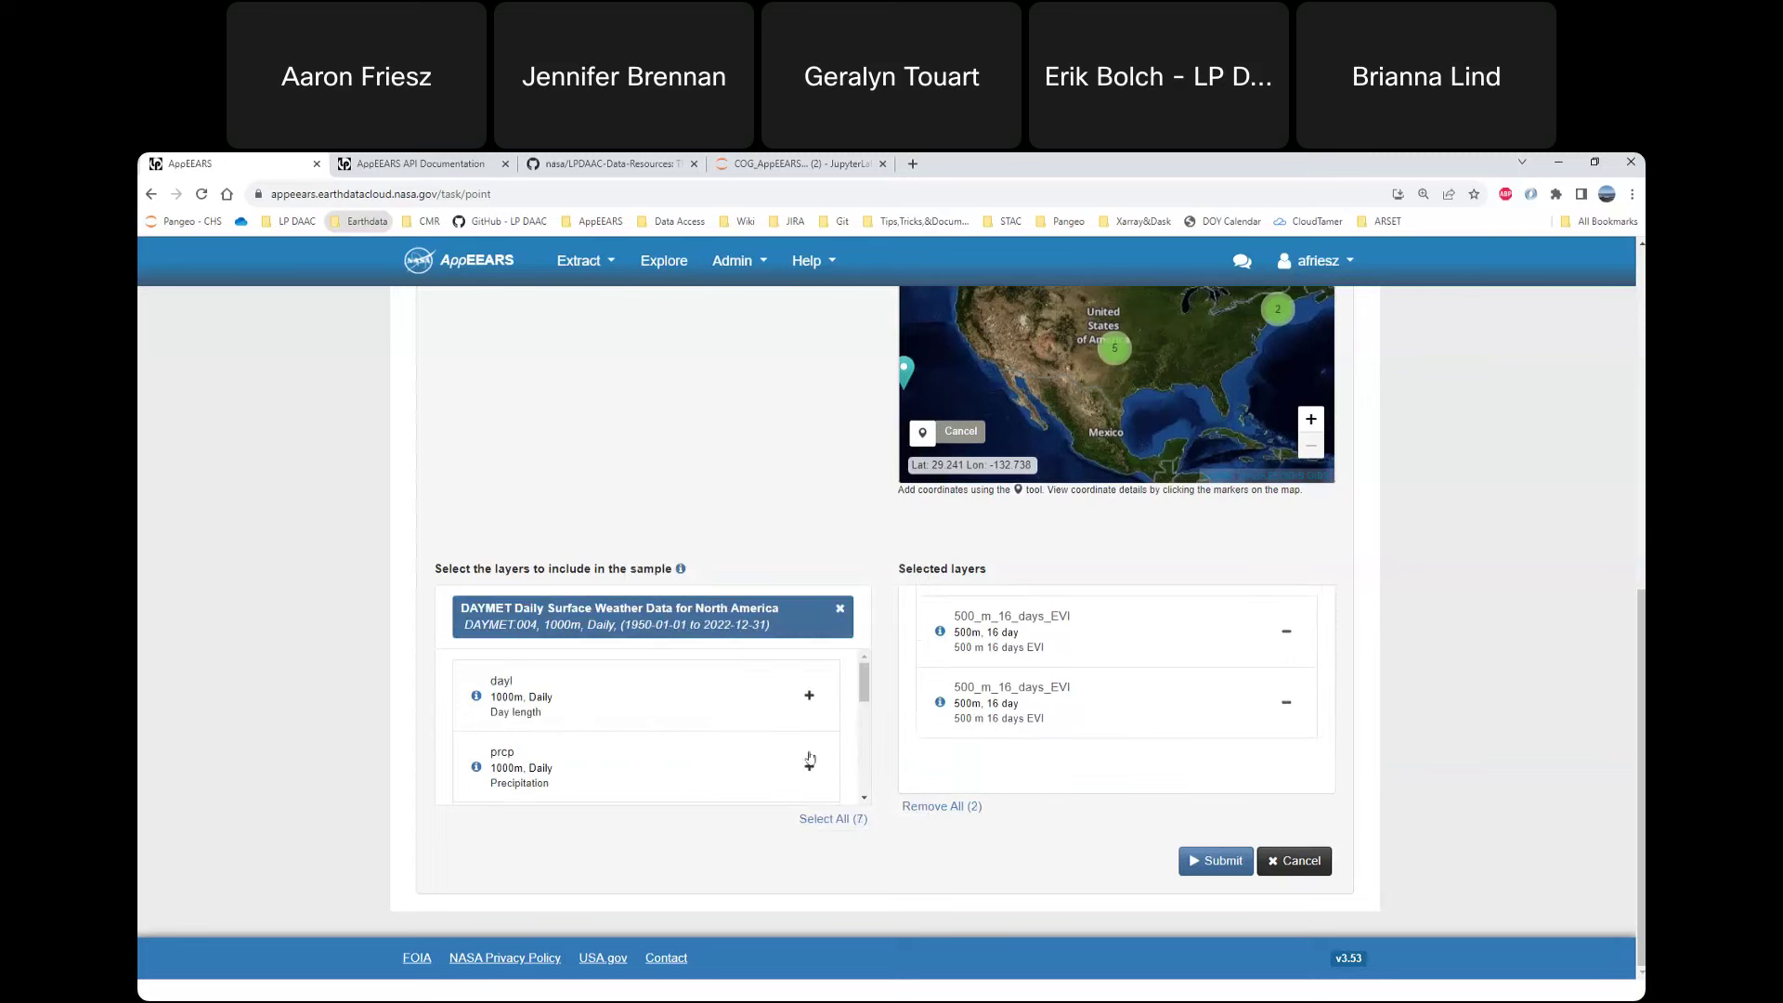
{"action": "left_click", "coordinate": [841, 615]}
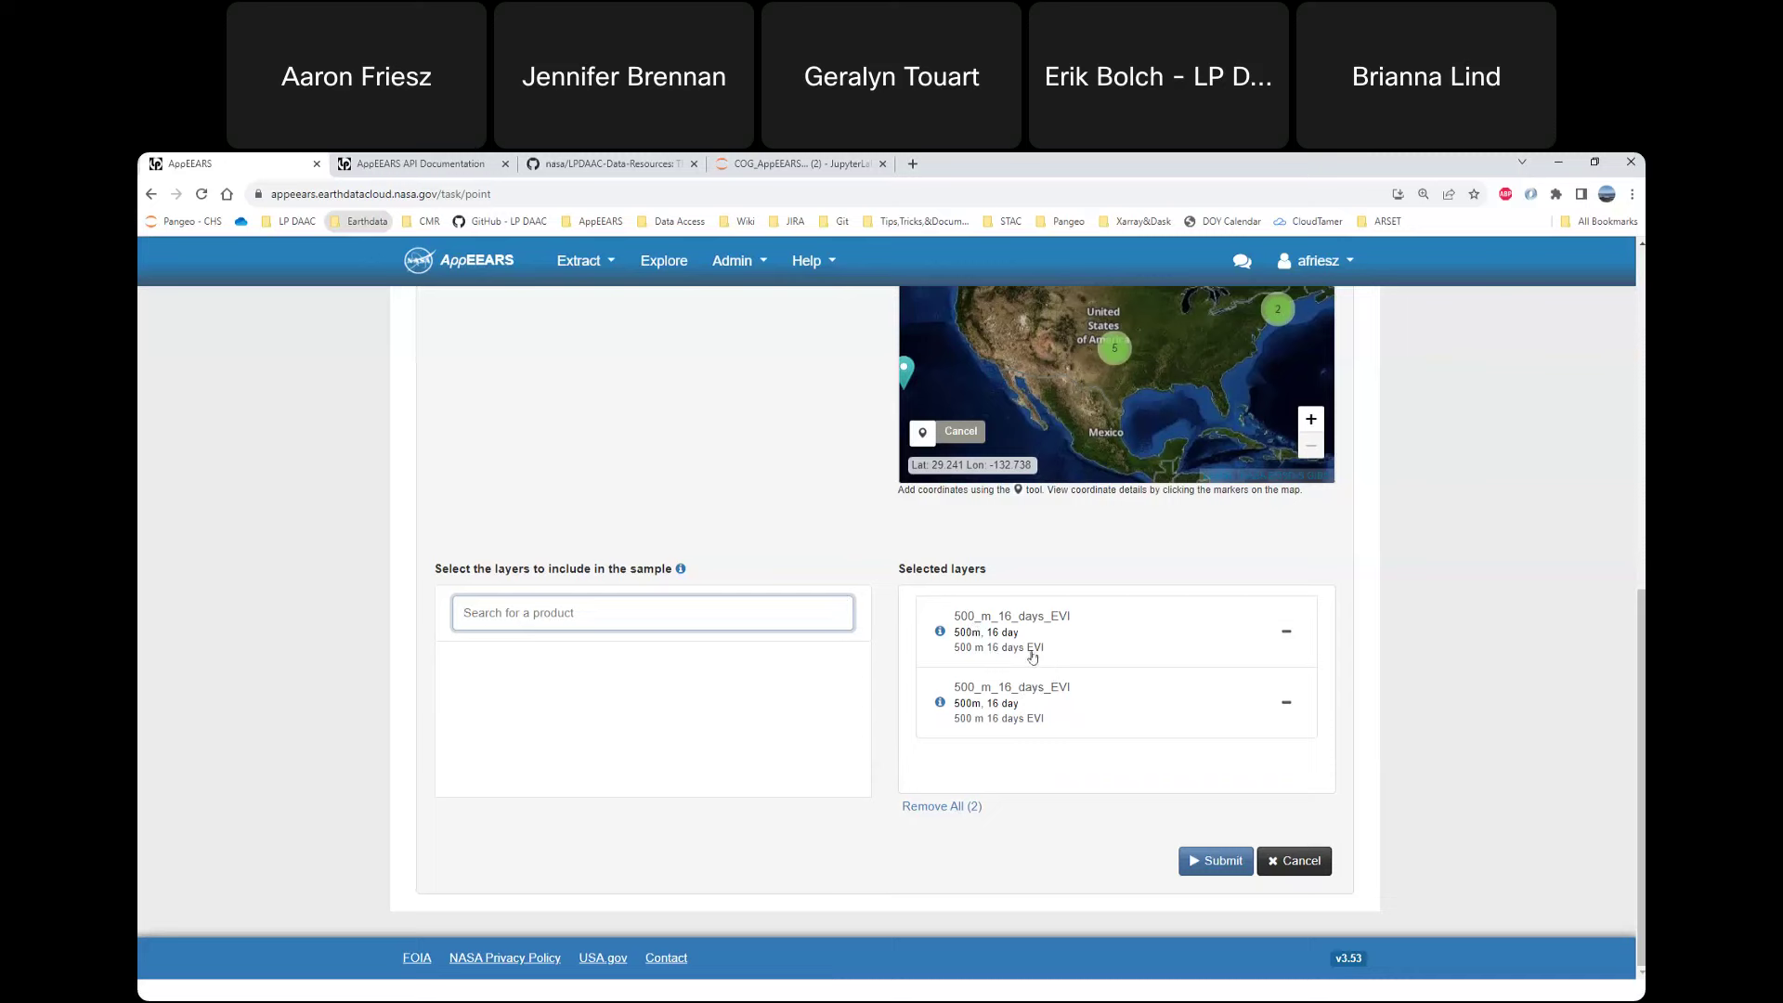
- View the layer details of the first selected 500_m_16_days_EVI layer and close them
{"action": "left_click", "coordinate": [941, 633]}
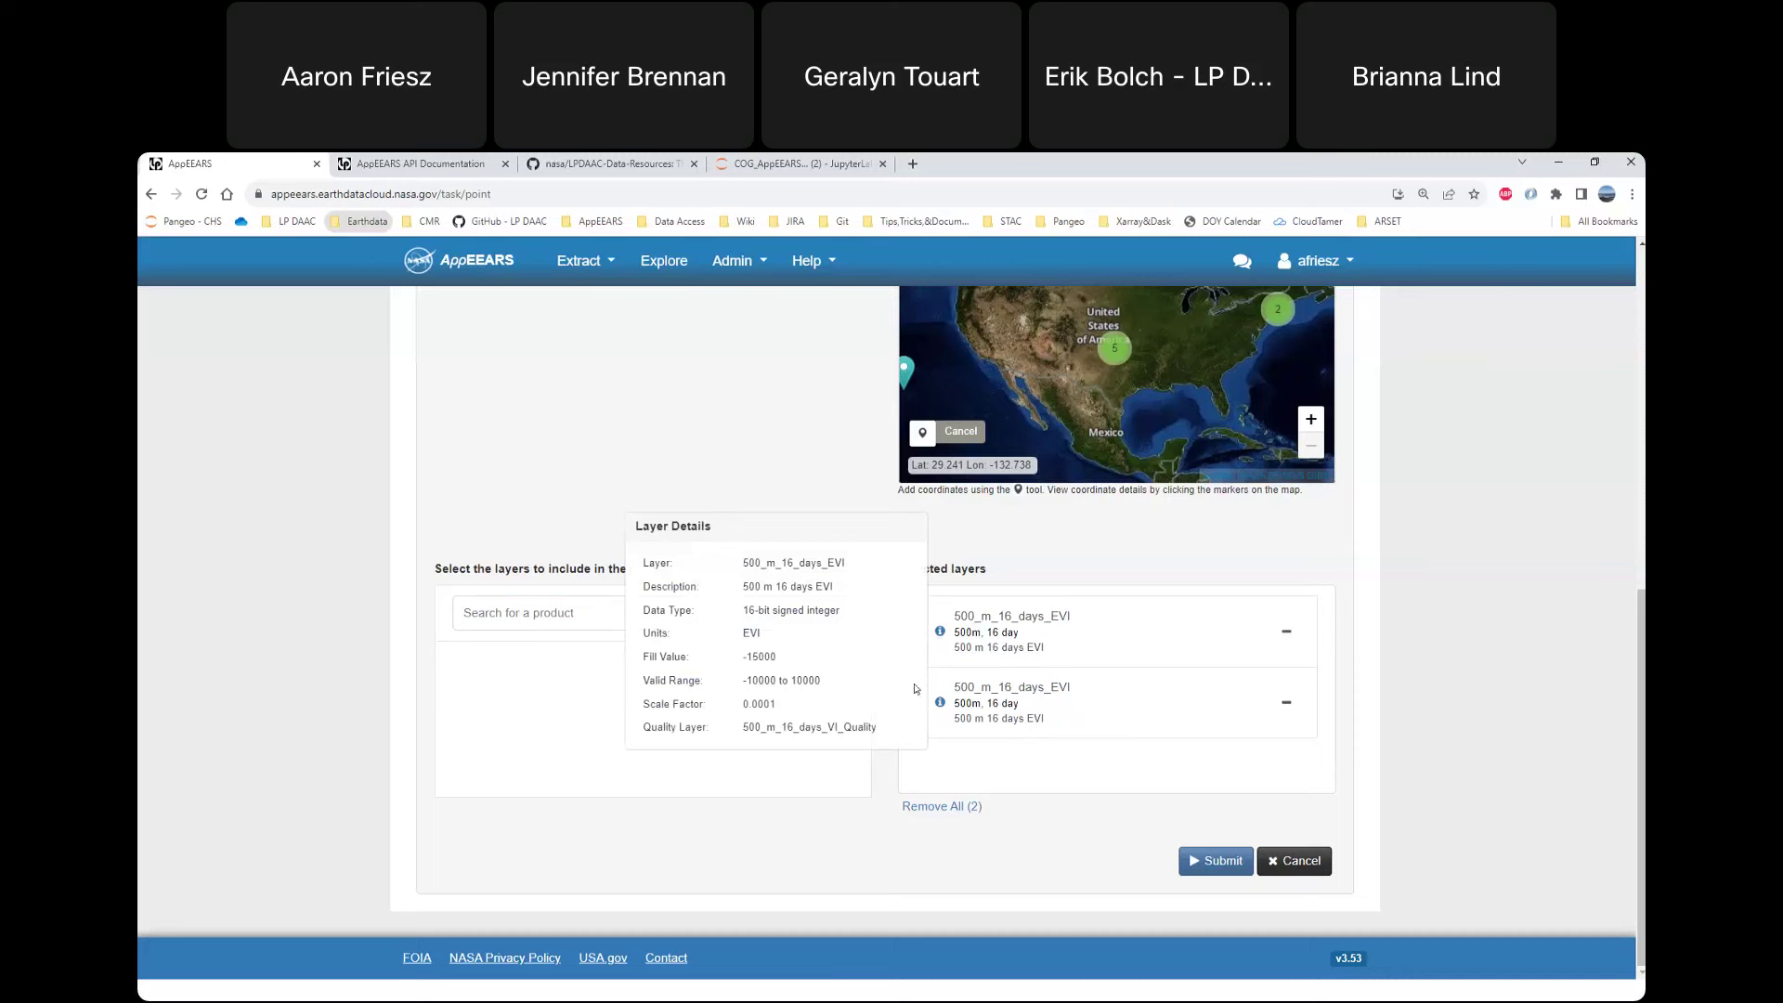
{"action": "left_click", "coordinate": [994, 791]}
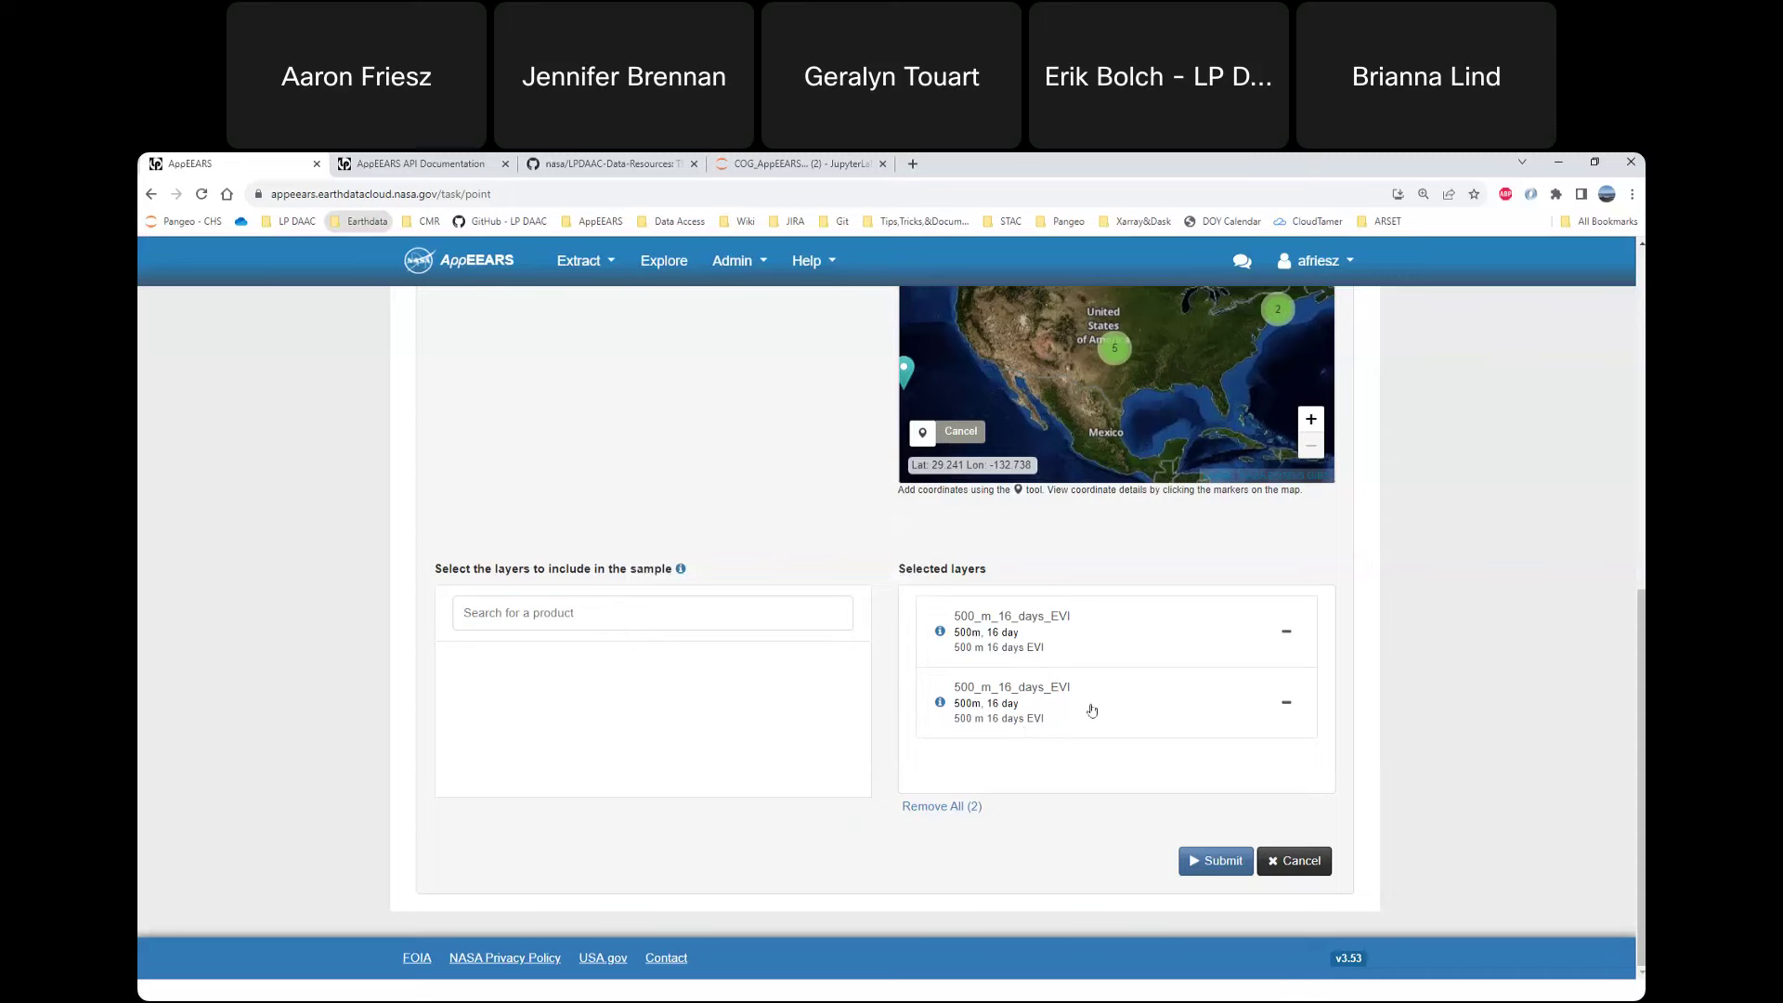